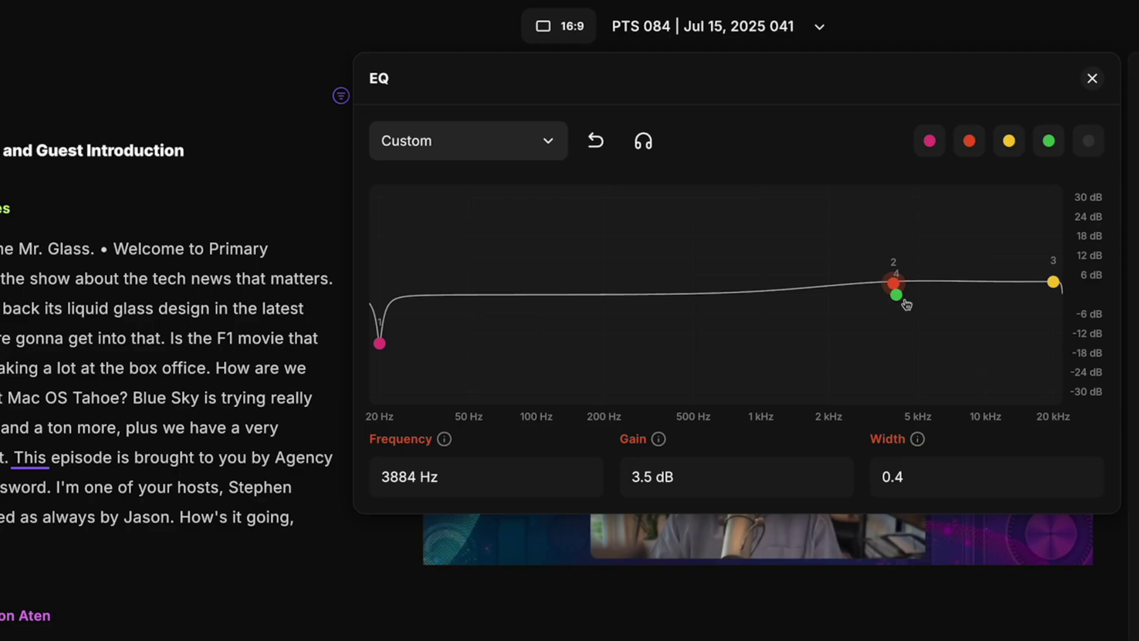
- Lower EQ point 4 to about -1 dB and play back the episode
{"action": "left_click_drag", "start_coordinate": [893, 282], "coordinate": [694, 291]}
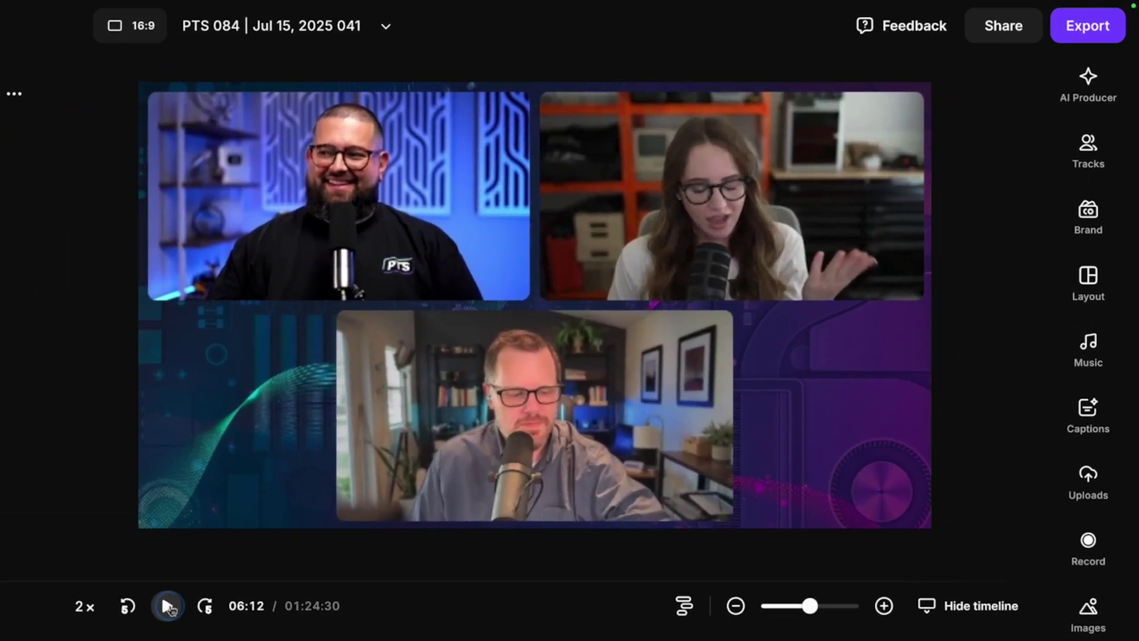
{"action": "left_click", "coordinate": [148, 619]}
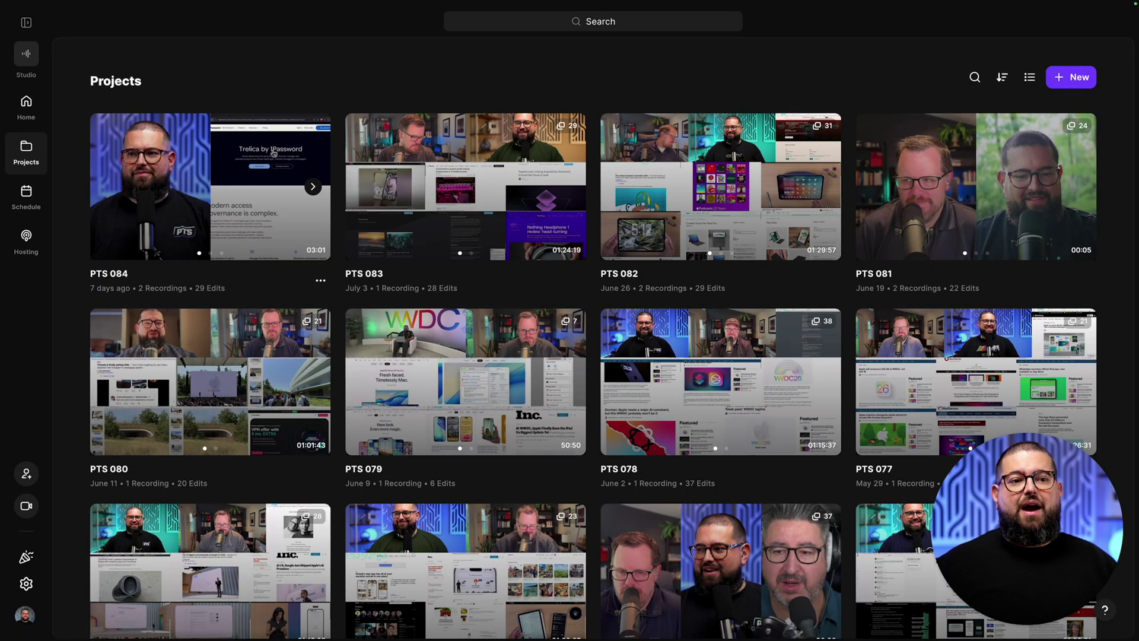
- Open the PTS 084 project from the Projects grid
{"action": "left_click", "coordinate": [274, 153]}
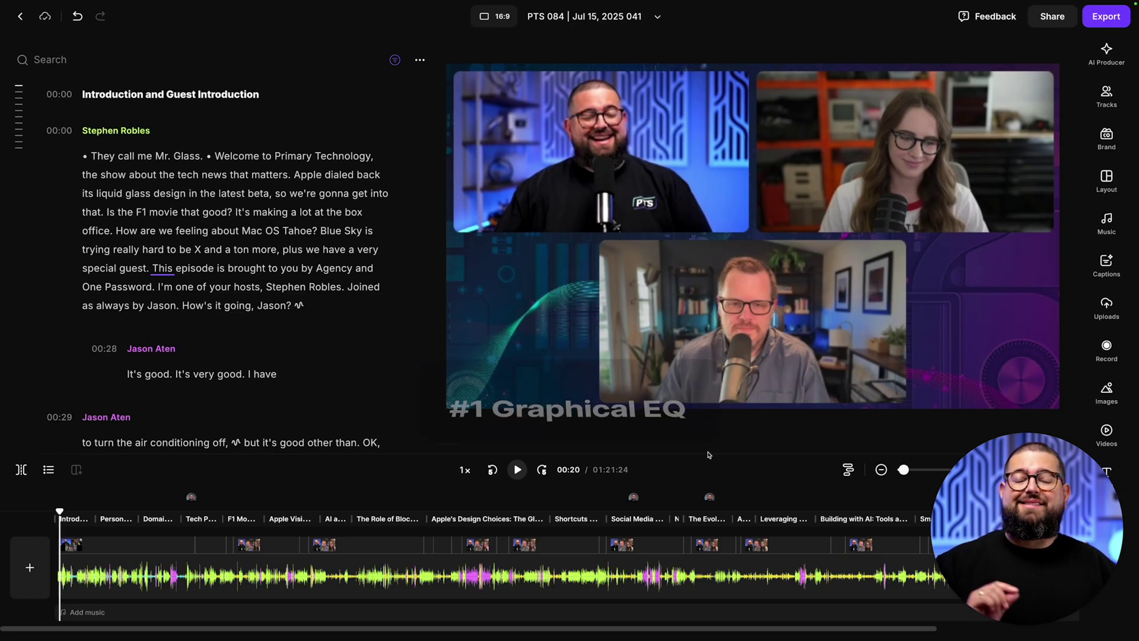
- Enable EQ on the first speaker's track and apply the Muffle free preset
{"action": "left_click", "coordinate": [1105, 102]}
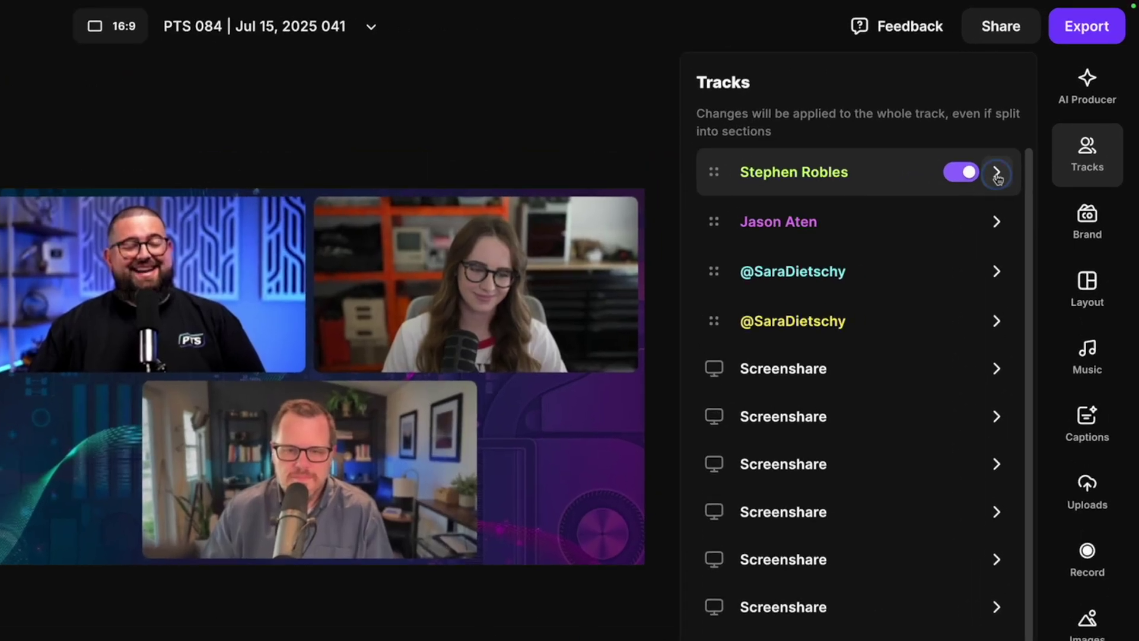
{"action": "left_click", "coordinate": [1048, 108]}
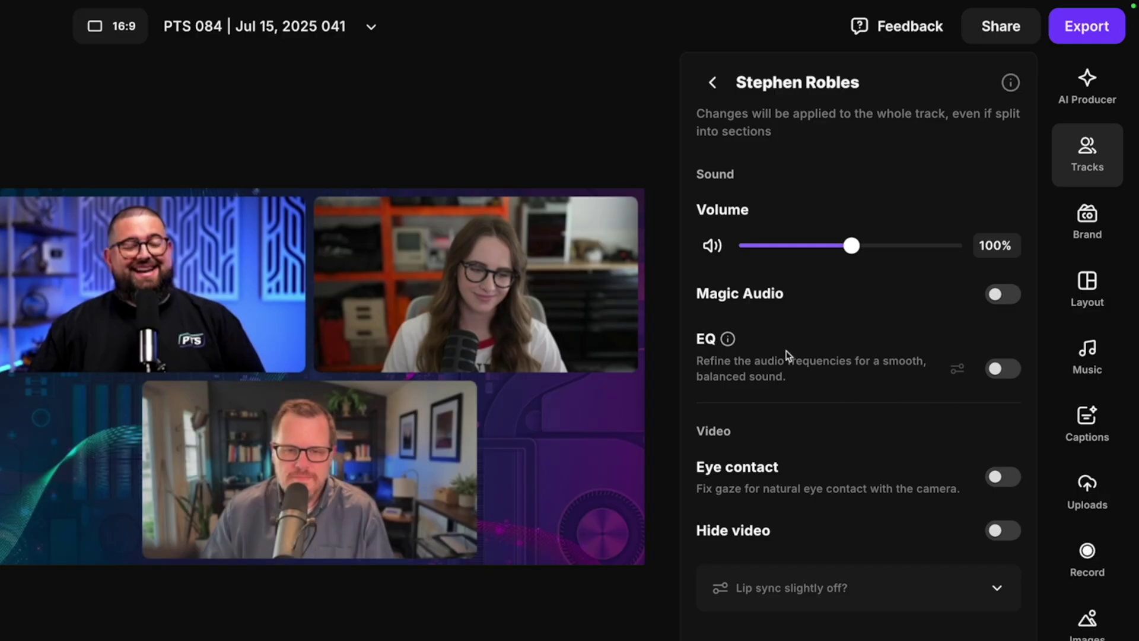
{"action": "left_click", "coordinate": [1000, 370]}
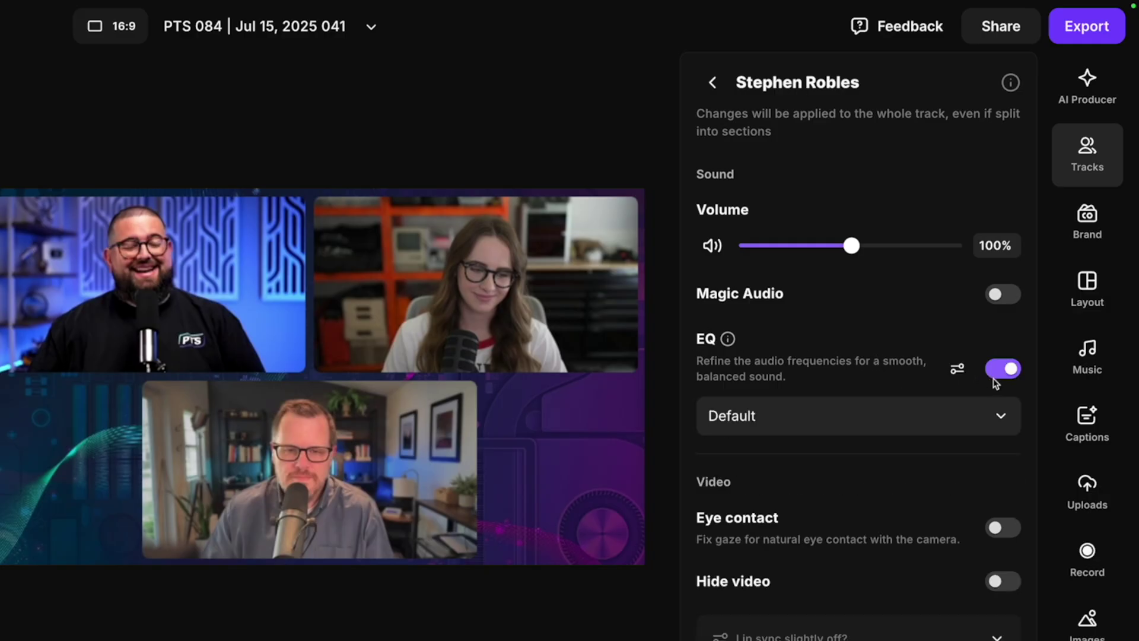
{"action": "left_click", "coordinate": [964, 414]}
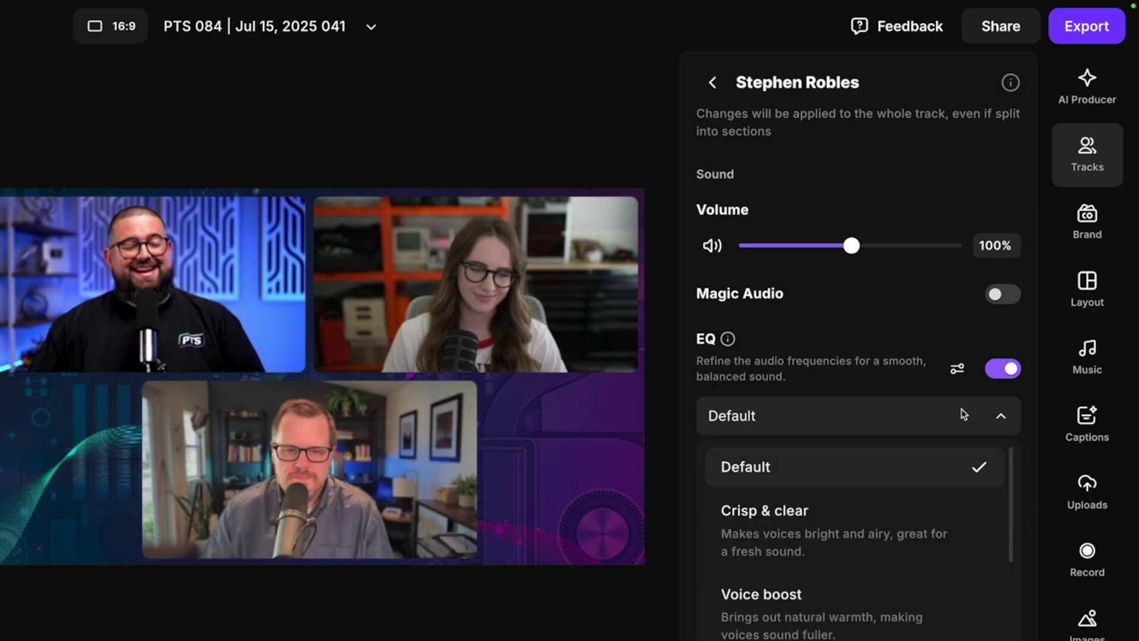
{"action": "scroll", "coordinate": [907, 516], "scroll_direction": "down", "scroll_amount": 2}
{"action": "scroll", "coordinate": [900, 534], "scroll_direction": "up", "scroll_amount": 2}
{"action": "scroll", "coordinate": [878, 558], "scroll_direction": "down", "scroll_amount": 3}
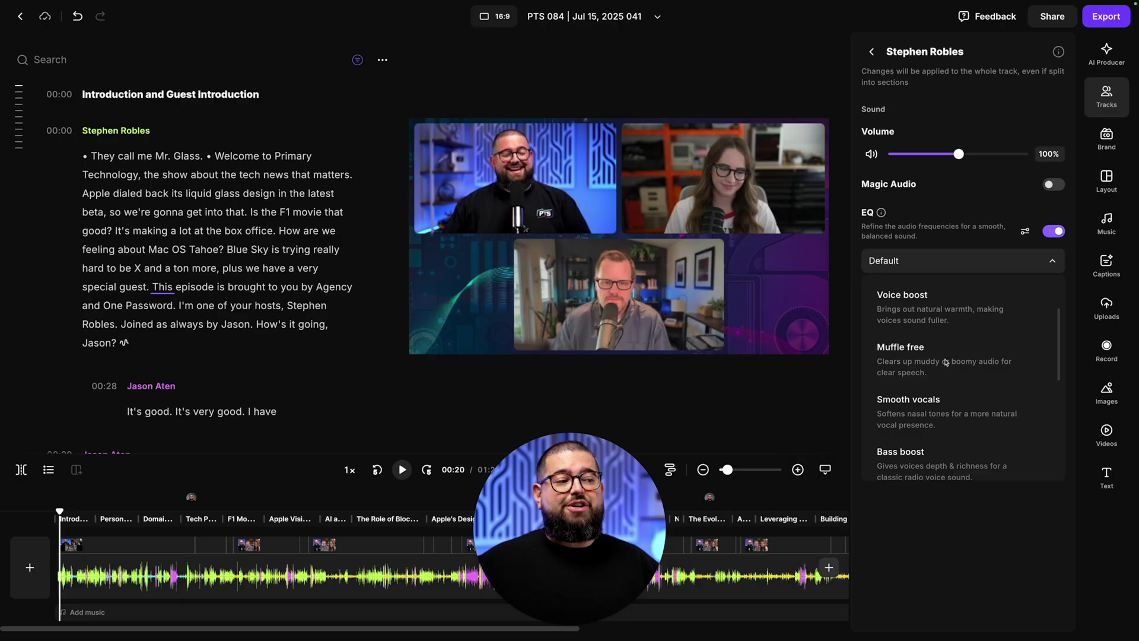
{"action": "left_click", "coordinate": [946, 361]}
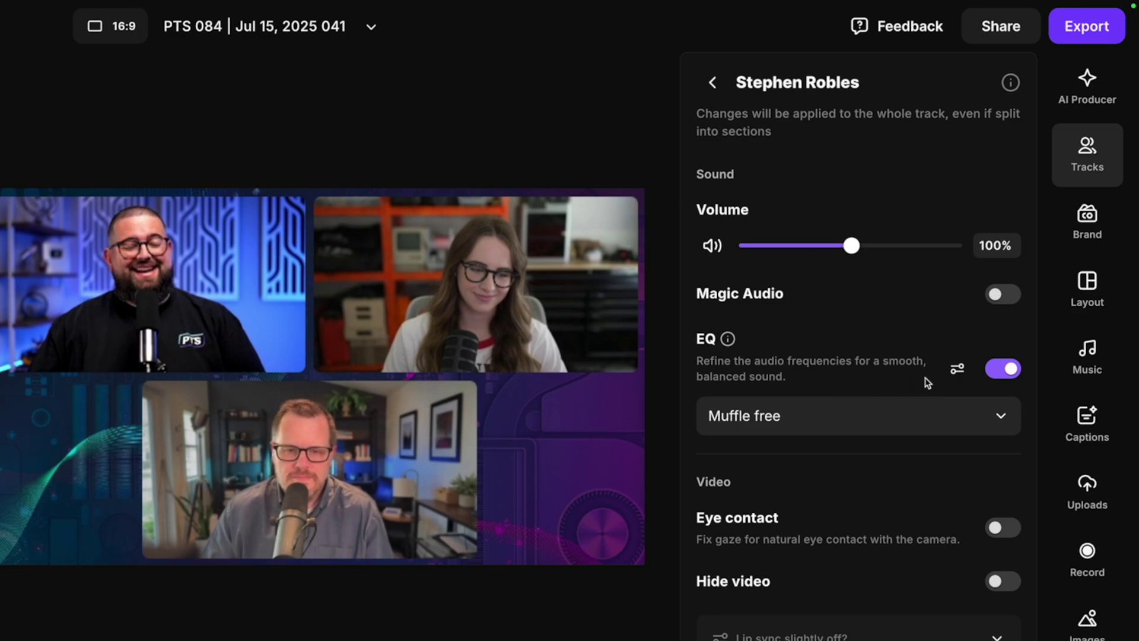
{"action": "left_click", "coordinate": [956, 370]}
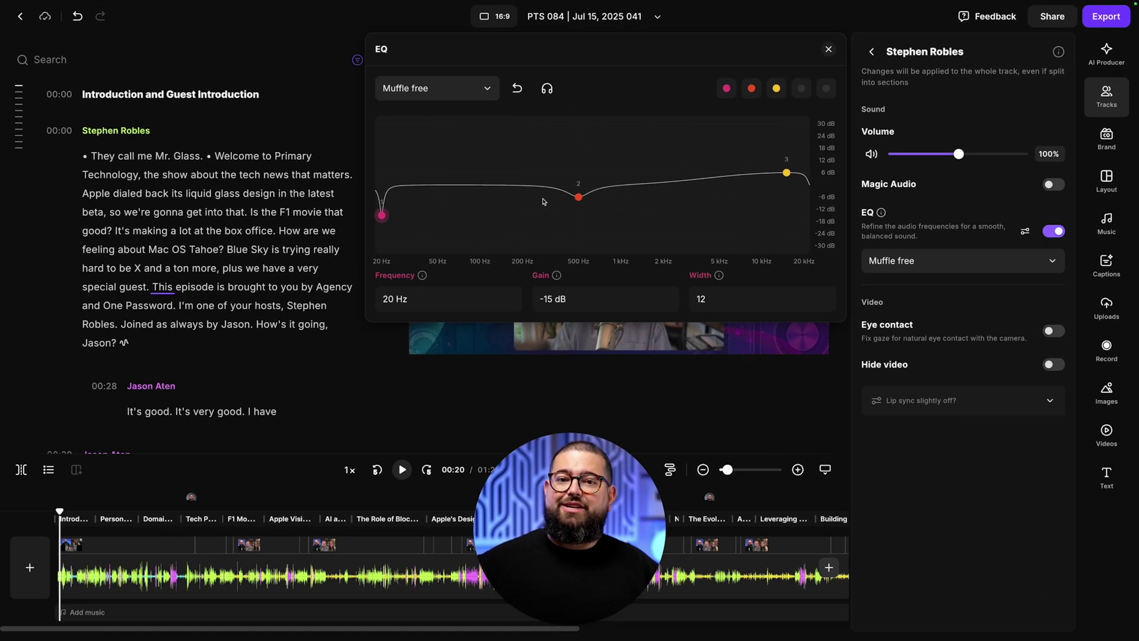
- Try the Voice boost EQ preset, then switch to Crisp & clear
{"action": "left_click", "coordinate": [448, 90]}
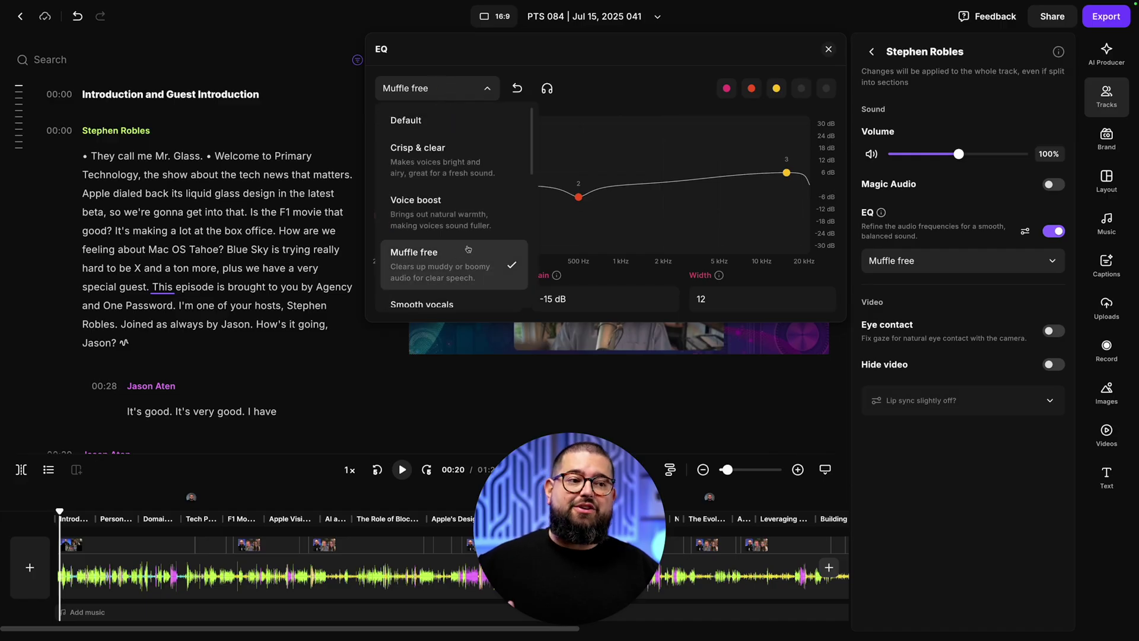
{"action": "left_click", "coordinate": [454, 209]}
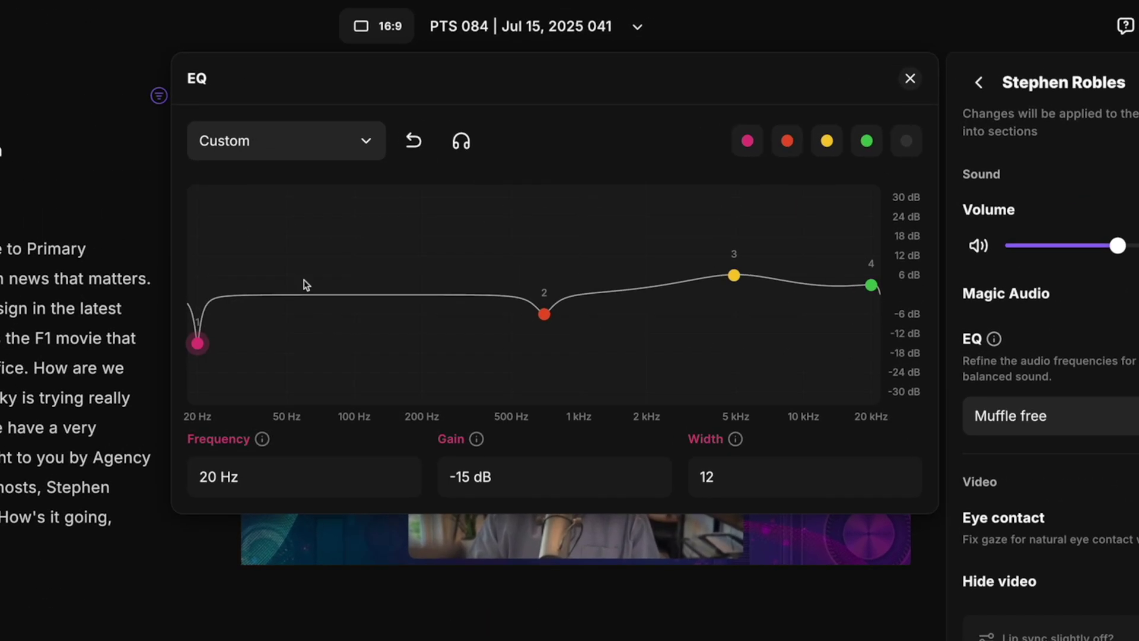
{"action": "left_click", "coordinate": [284, 155]}
{"action": "left_click", "coordinate": [290, 258]}
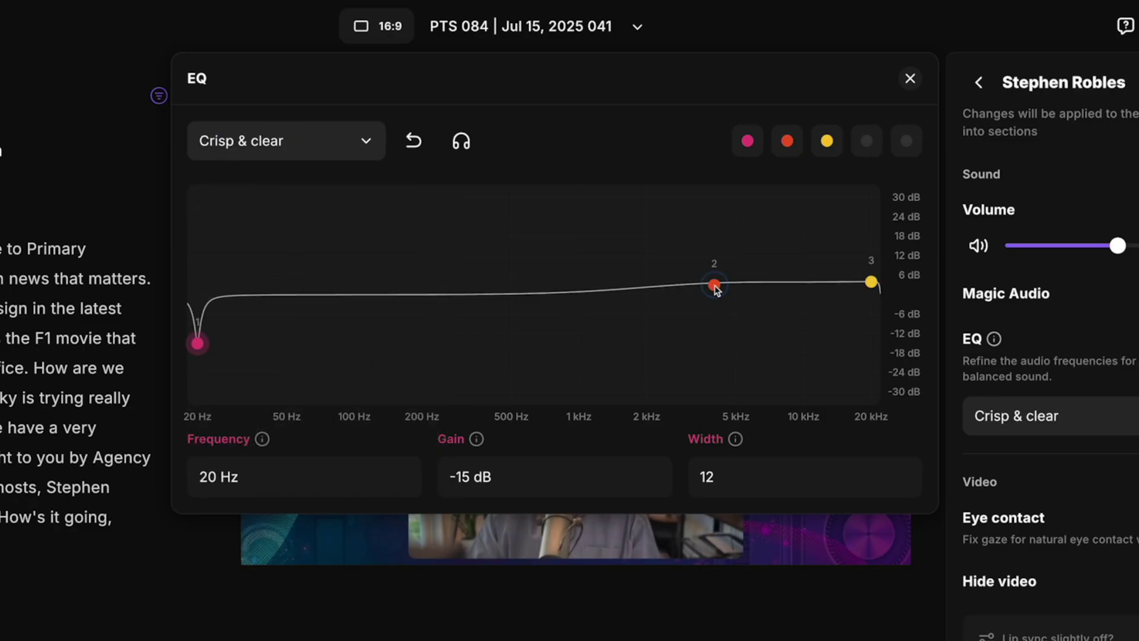
- Raise EQ point 2 to 3.5 dB near 3.9 kHz and make point 4 a width-10 cut near 482 Hz
{"action": "left_click_drag", "start_coordinate": [715, 299], "coordinate": [715, 288]}
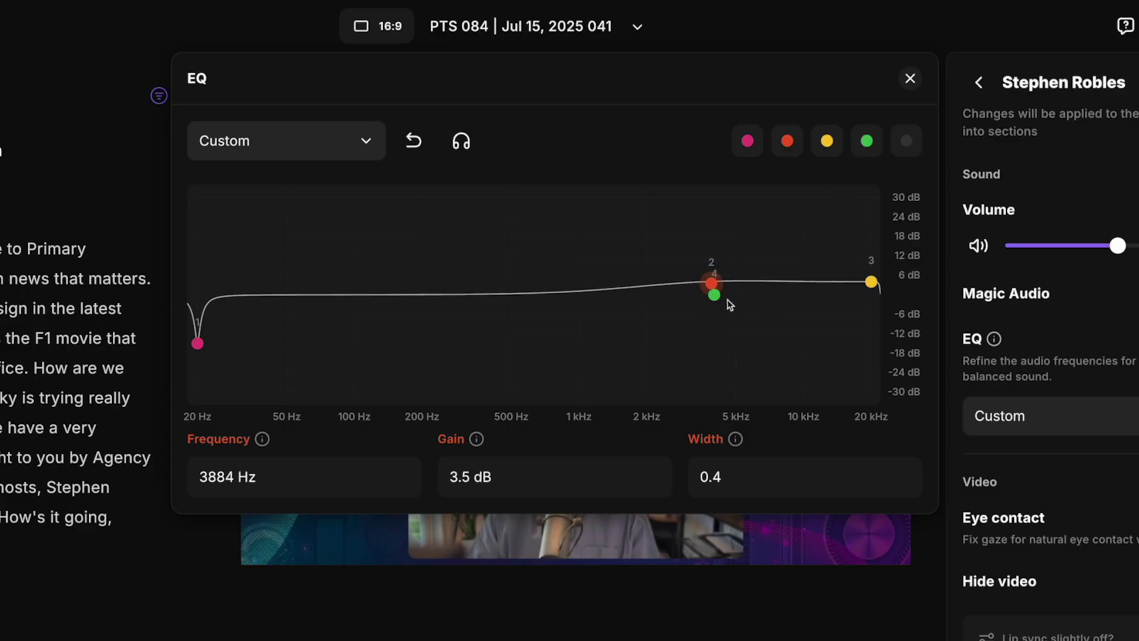
{"action": "left_click_drag", "start_coordinate": [719, 305], "coordinate": [424, 270]}
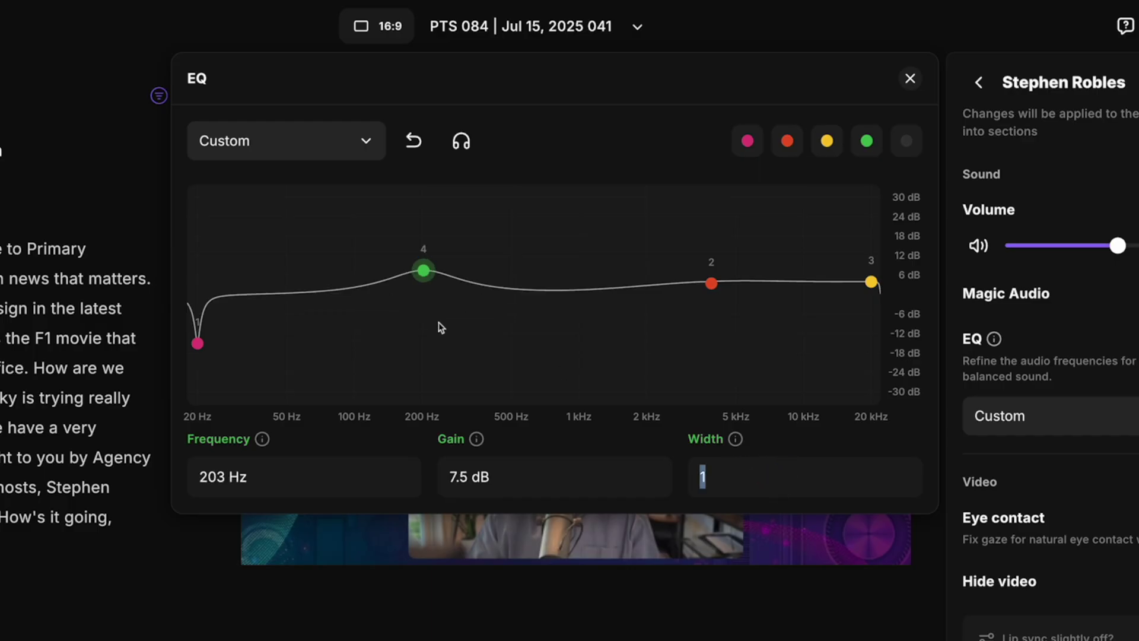
{"action": "type", "text": "10"}
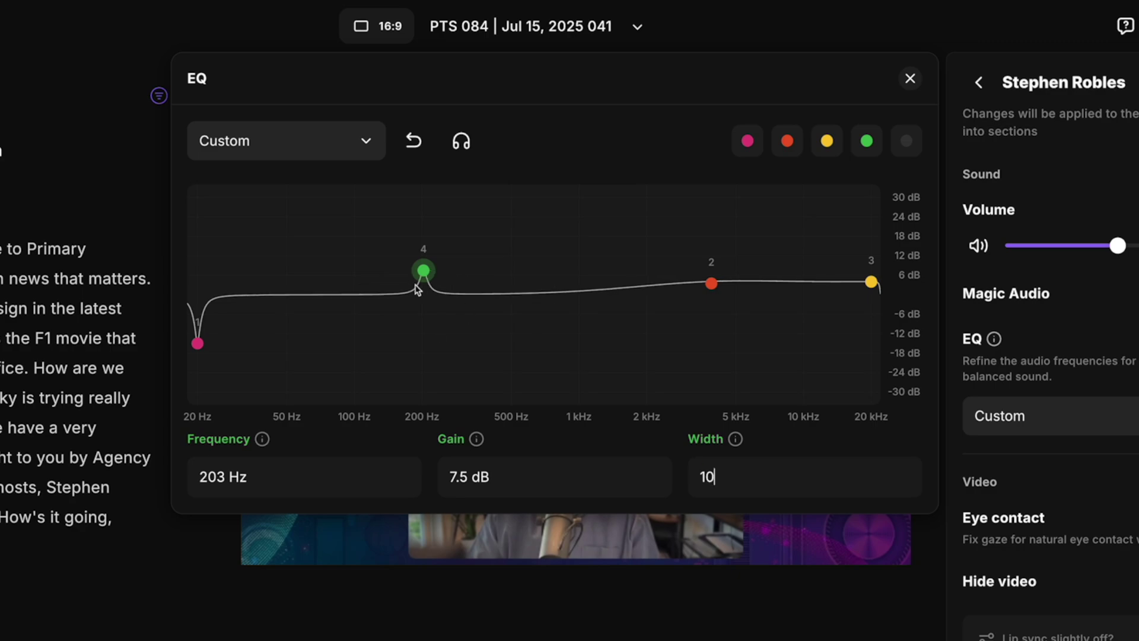
{"action": "left_click_drag", "start_coordinate": [428, 276], "coordinate": [407, 317]}
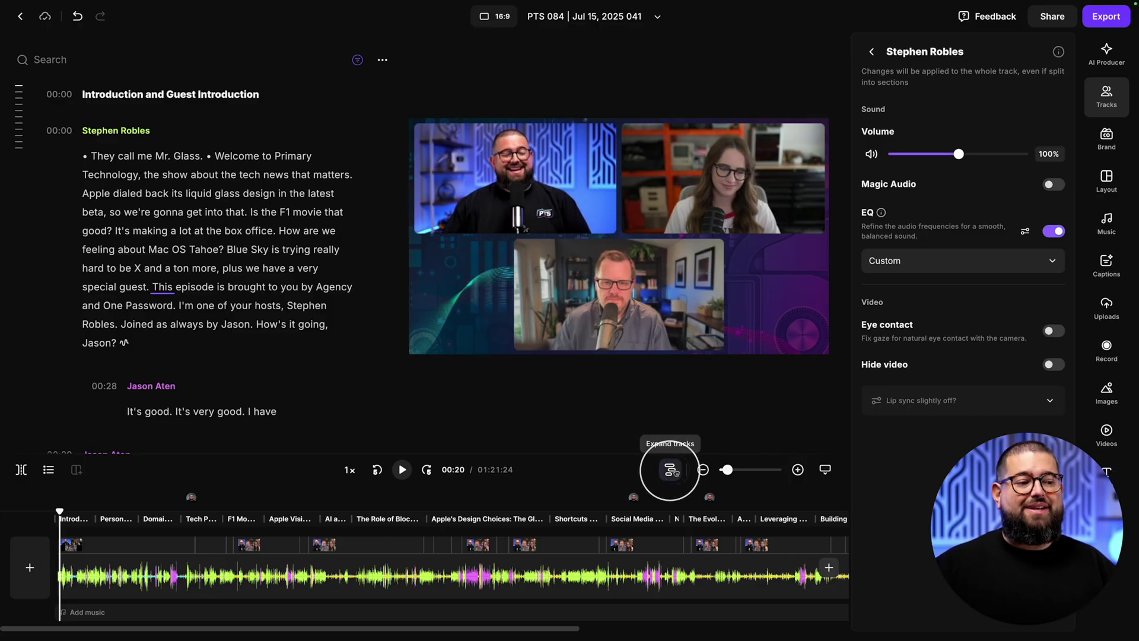
- Expand per-speaker tracks, set the third speaker's volume to 176% and the first's to 81%
{"action": "left_click", "coordinate": [671, 470]}
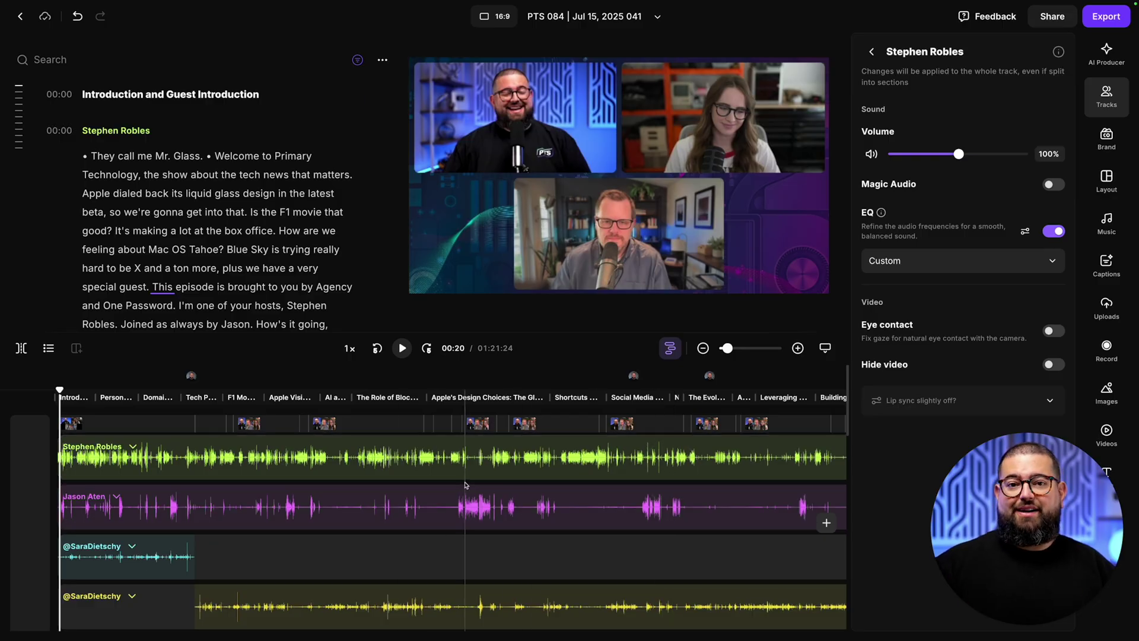
{"action": "scroll", "coordinate": [466, 486], "scroll_direction": "up", "scroll_amount": 3}
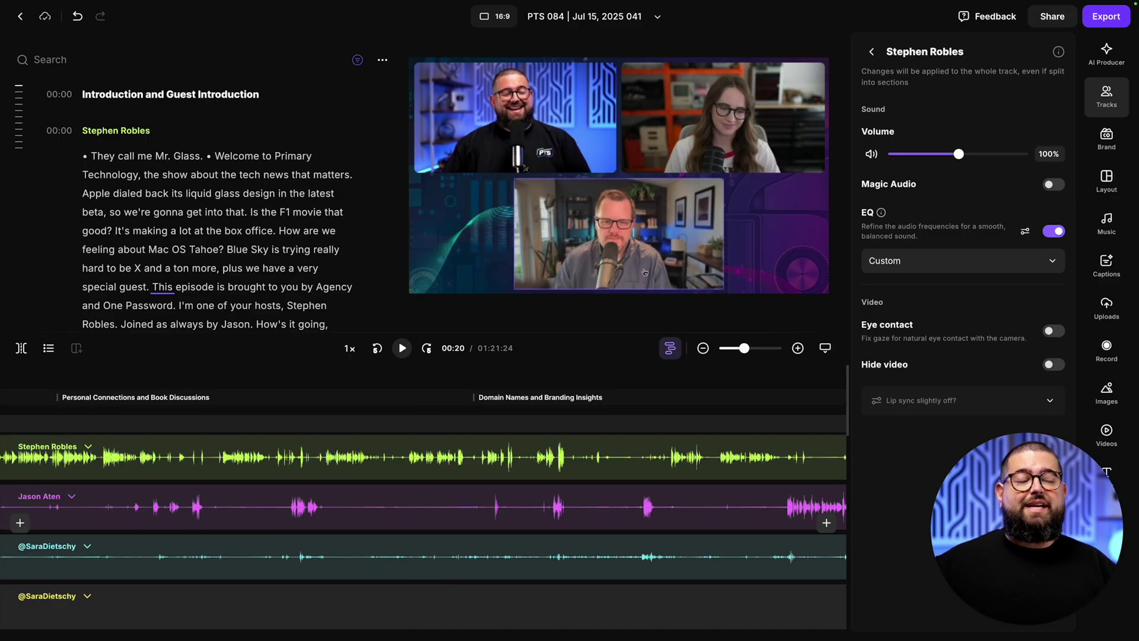
{"action": "left_click", "coordinate": [868, 53]}
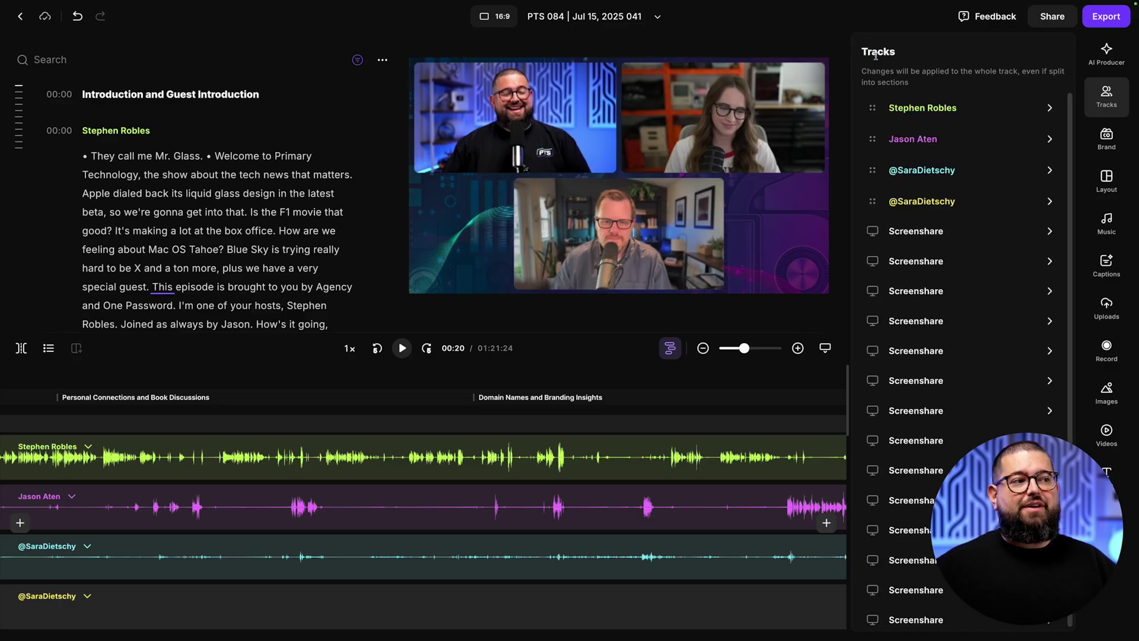
{"action": "left_click", "coordinate": [1047, 174]}
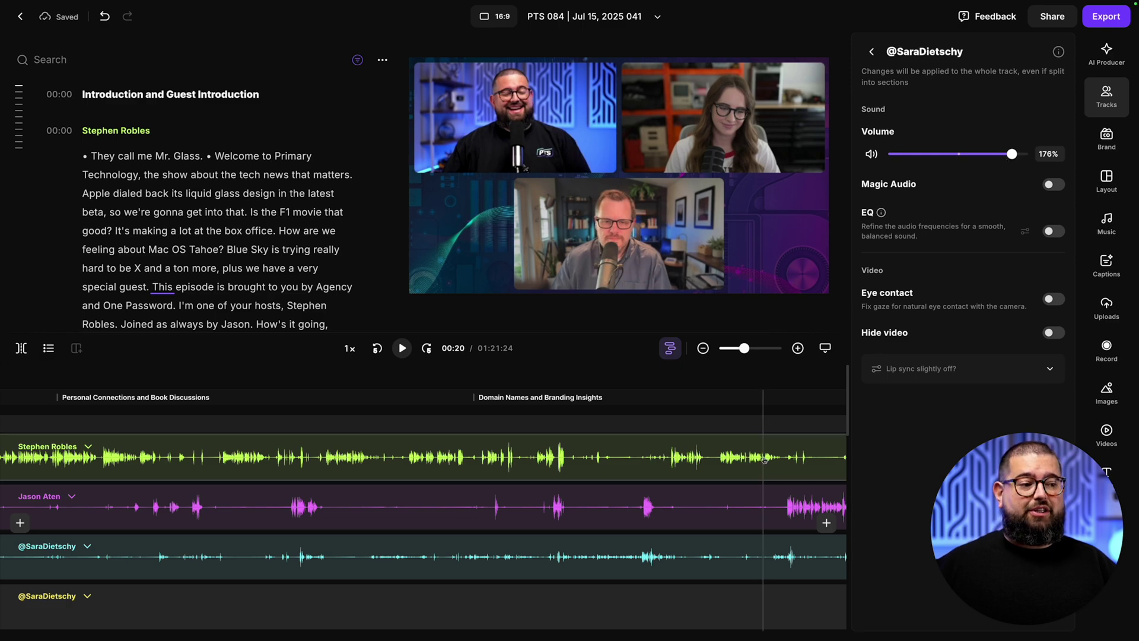
{"action": "left_click", "coordinate": [528, 452]}
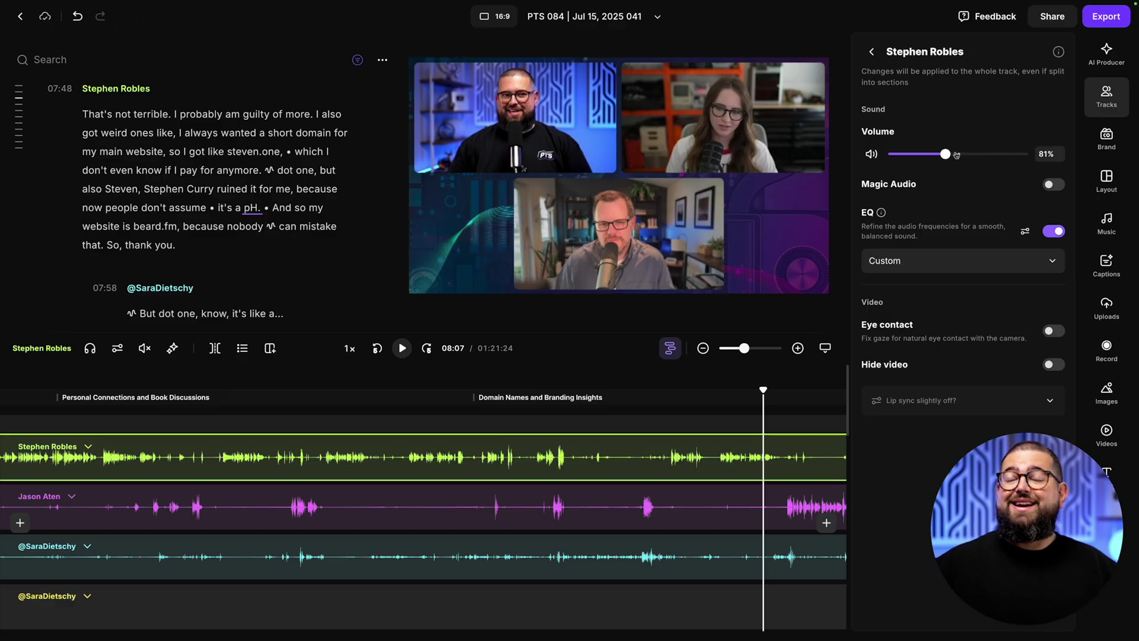
{"action": "left_click", "coordinate": [483, 409]}
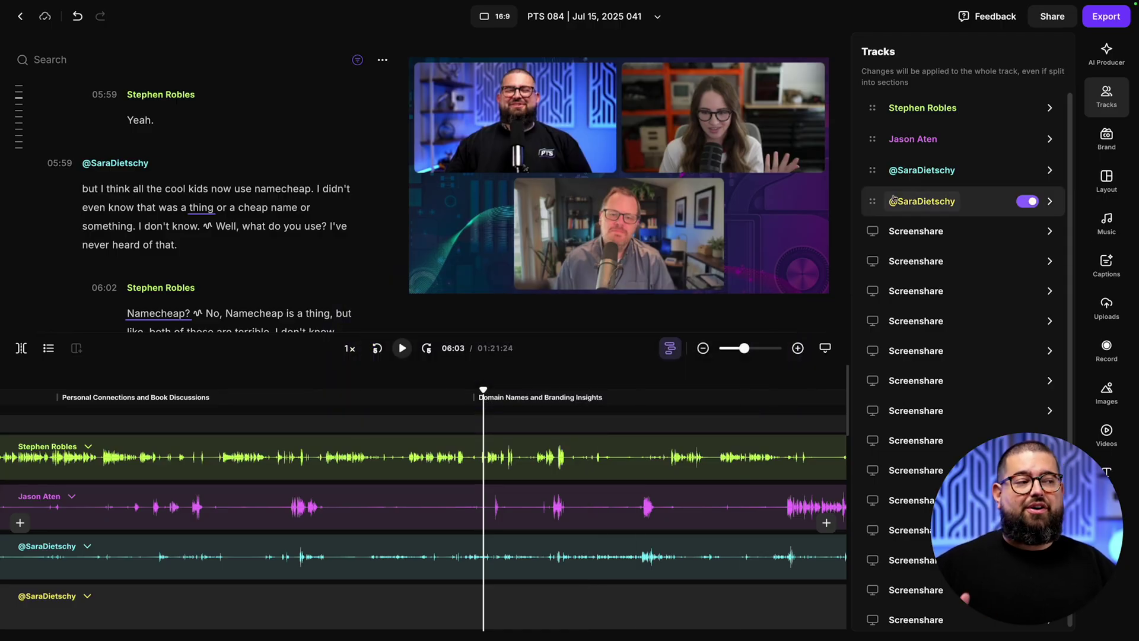
- Apply AI Producer's Smart Mute to silence each non-speaking participant
{"action": "left_click", "coordinate": [1102, 54]}
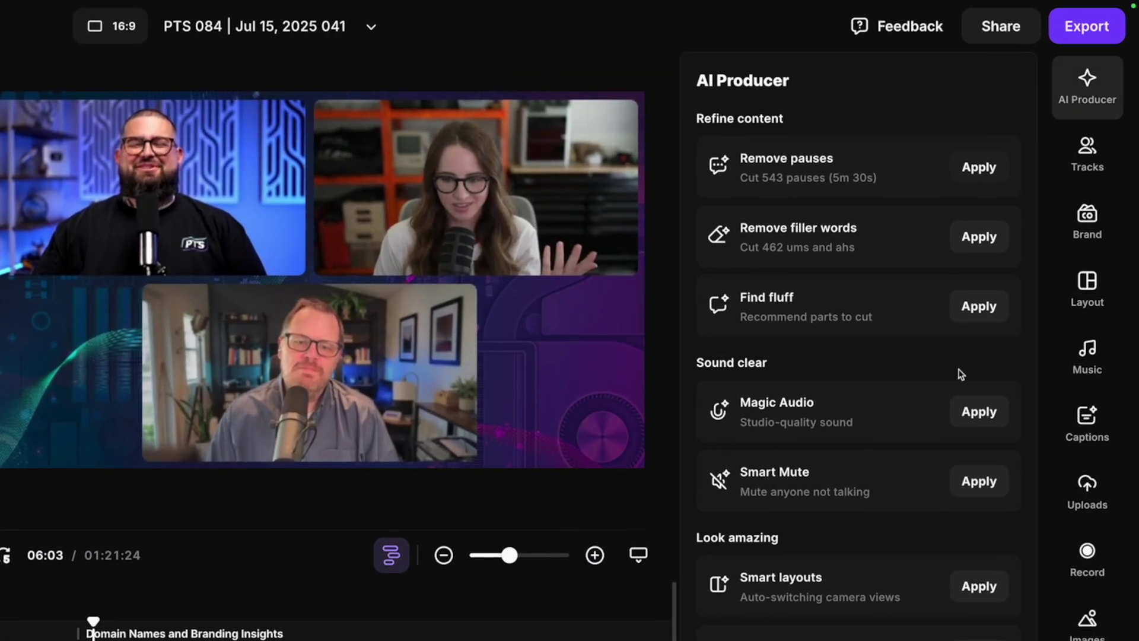
{"action": "left_click", "coordinate": [985, 481]}
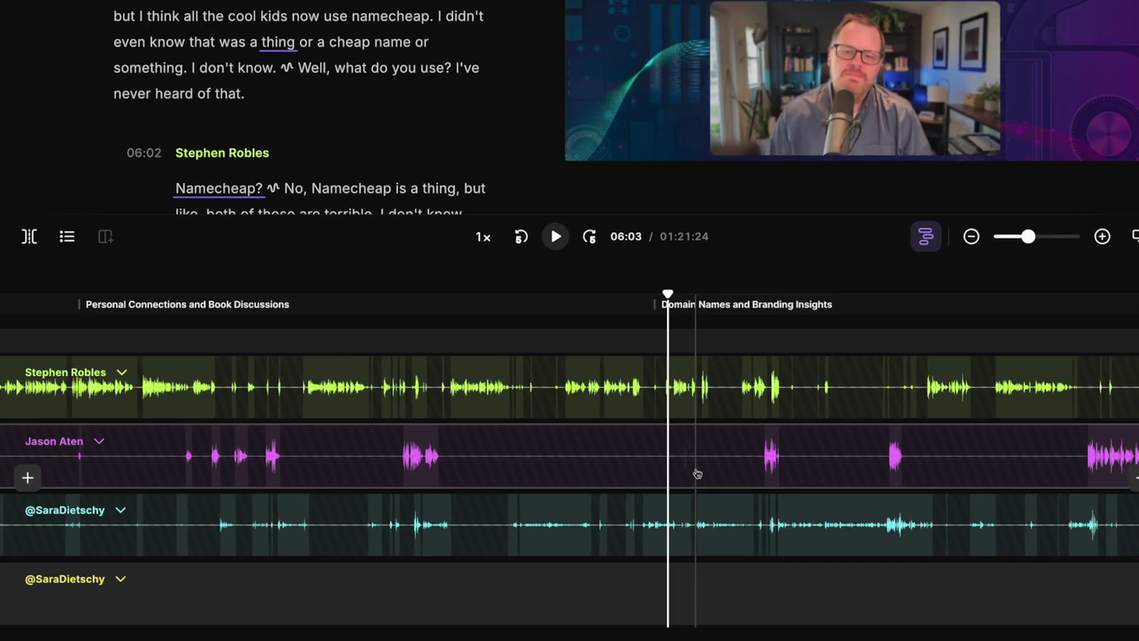
- Extend the first speaker's muted stretch around 06:02 to cover the Namecheap remark
{"action": "key", "text": "ctrl+equal"}
{"action": "key", "text": "ctrl+equal"}
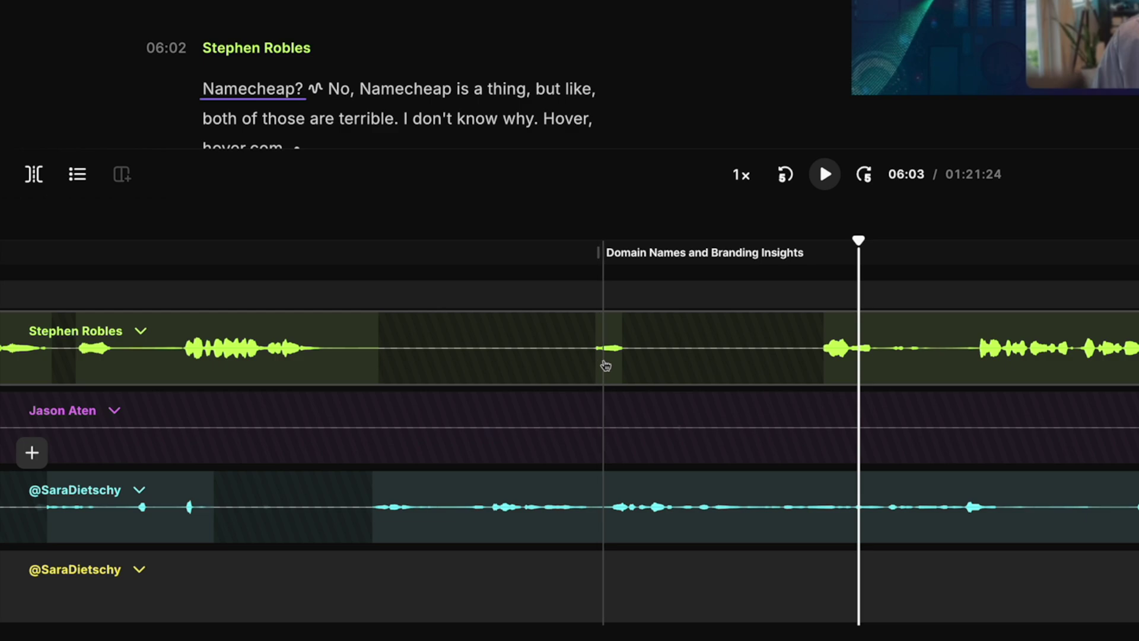
{"action": "left_click", "coordinate": [627, 348]}
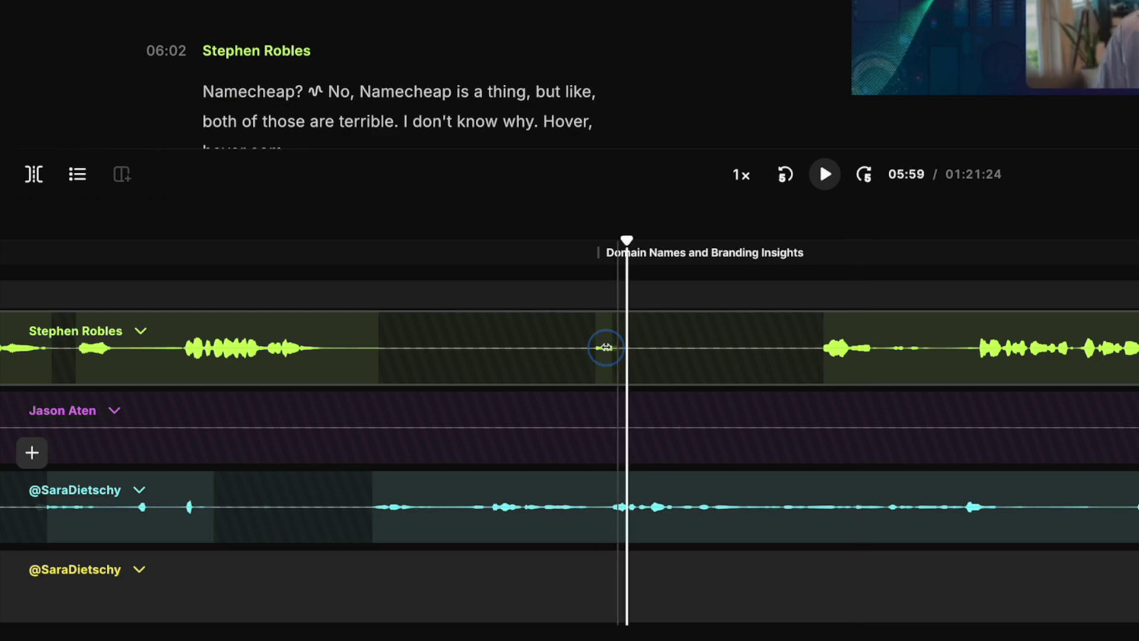
{"action": "left_click", "coordinate": [576, 353]}
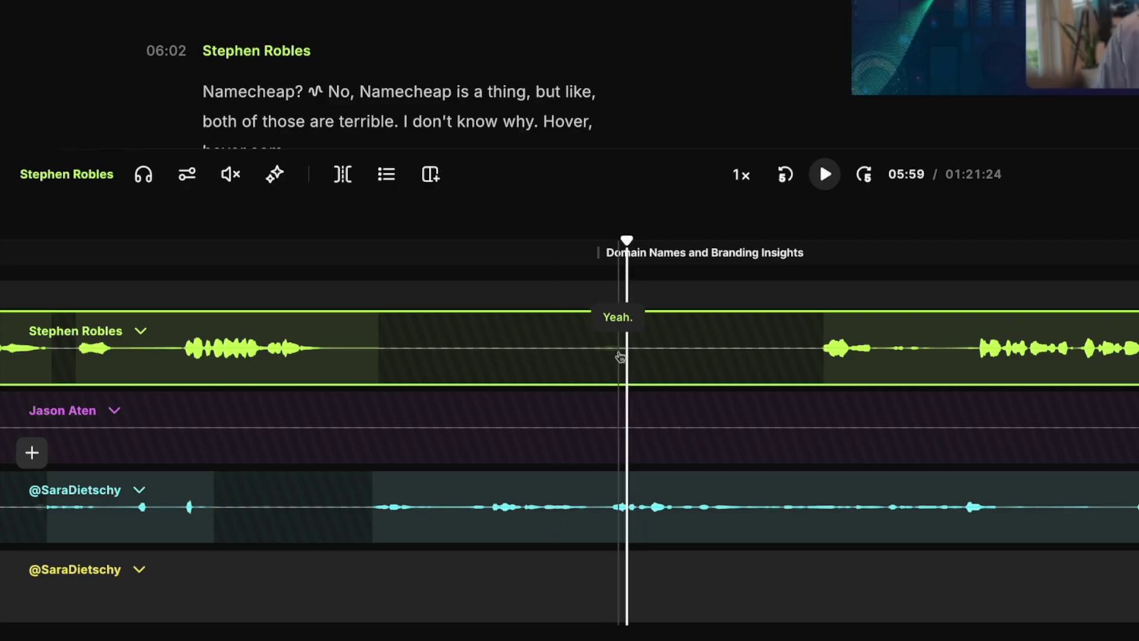
{"action": "scroll", "coordinate": [619, 358], "scroll_direction": "right", "scroll_amount": 1}
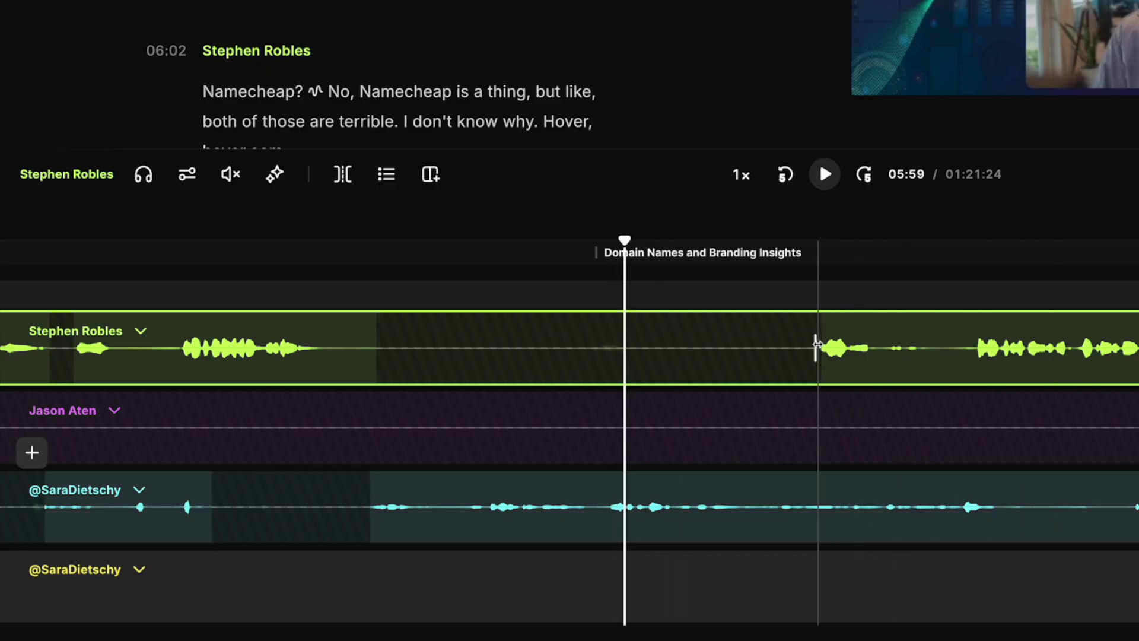
{"action": "left_click", "coordinate": [820, 348]}
{"action": "left_click_drag", "start_coordinate": [870, 348], "coordinate": [960, 350]}
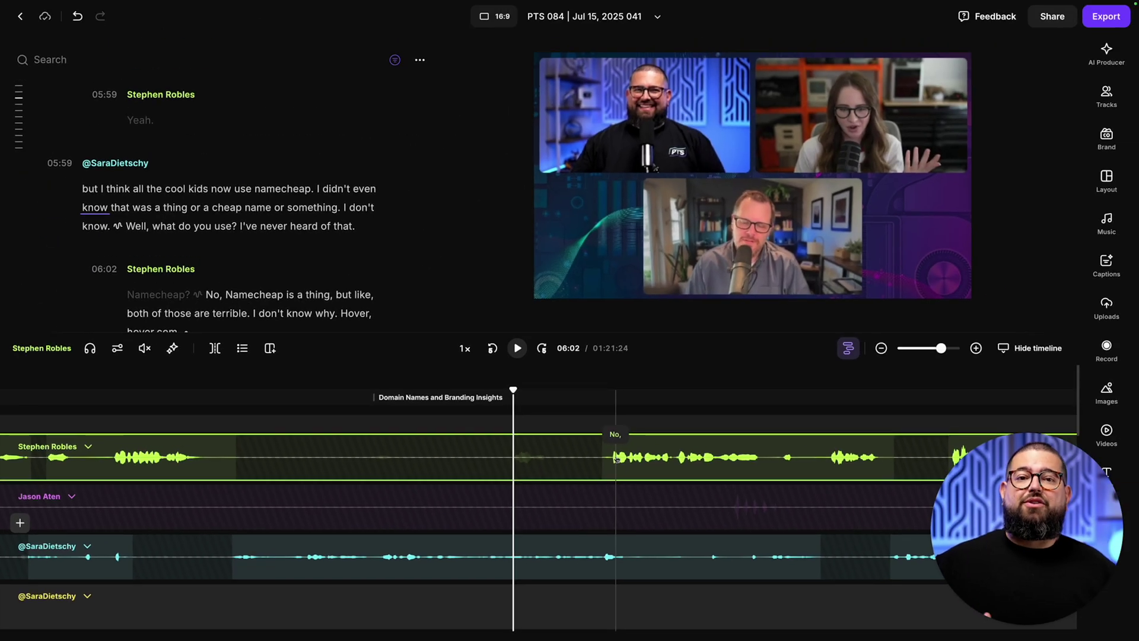
- Merge the separate speaker tracks into one combined waveform
{"action": "scroll", "coordinate": [617, 459], "scroll_direction": "right", "scroll_amount": 5}
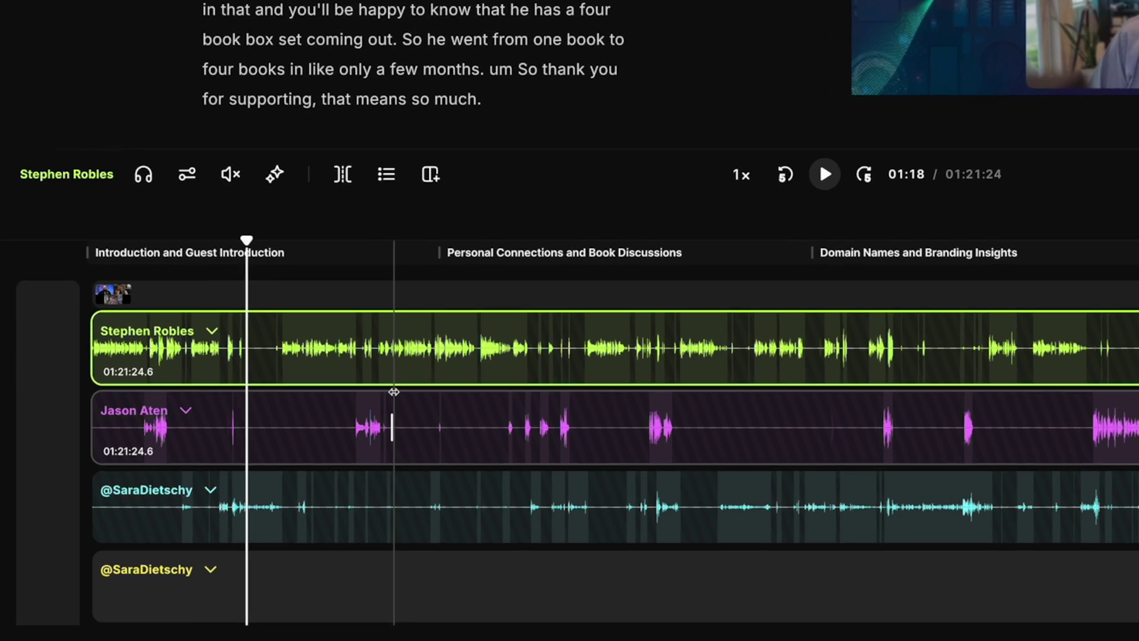
{"action": "left_click", "coordinate": [213, 334]}
{"action": "left_click", "coordinate": [186, 343]}
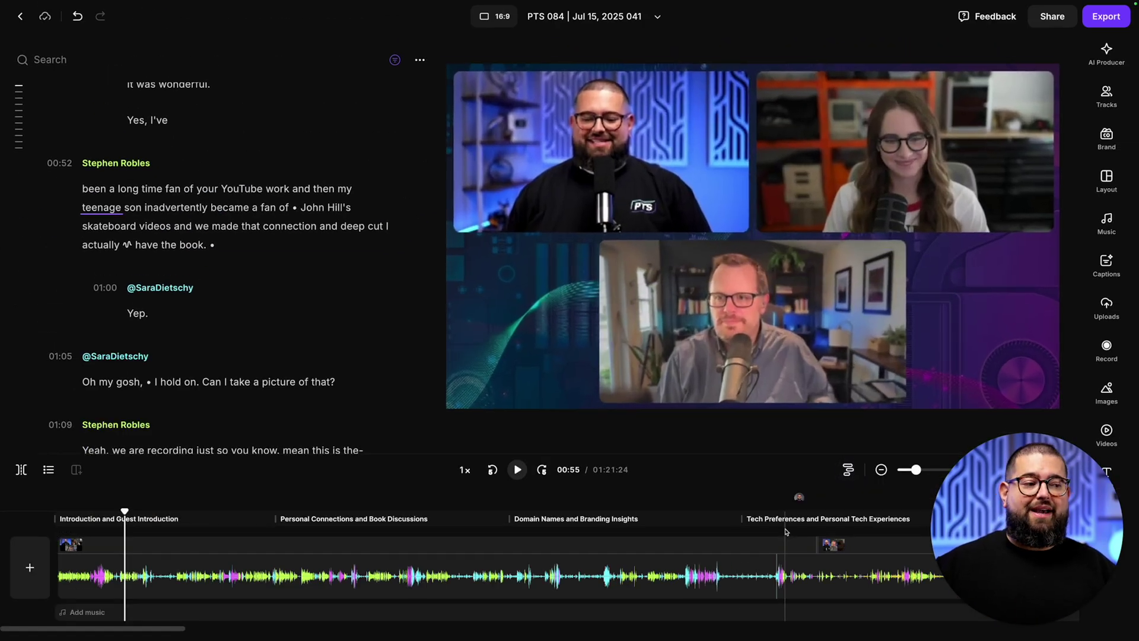
- Accept AI Producer's Find fluff cut of 51:02–51:13, trimming the episode to 01:21:13
{"action": "left_click", "coordinate": [849, 471]}
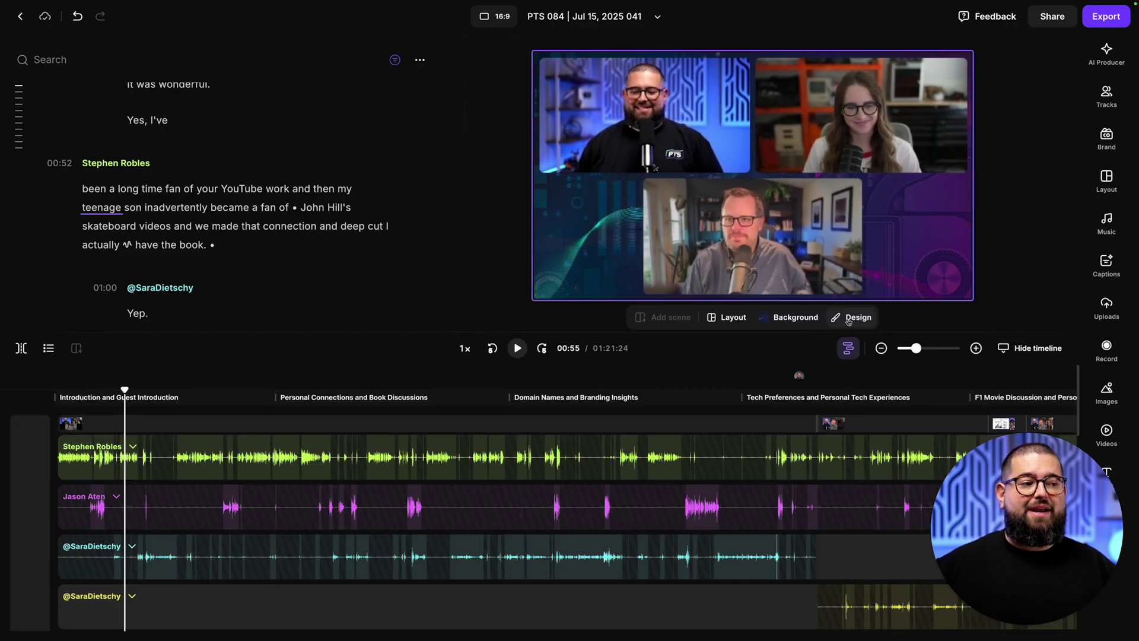
{"action": "left_click", "coordinate": [849, 356]}
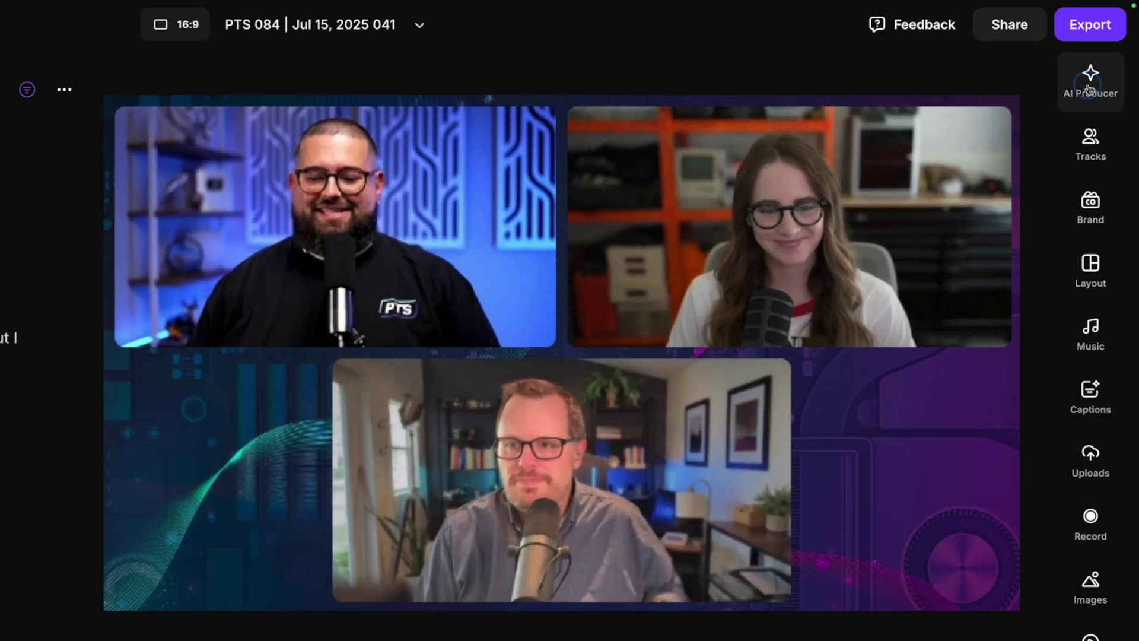
{"action": "left_click", "coordinate": [1107, 55]}
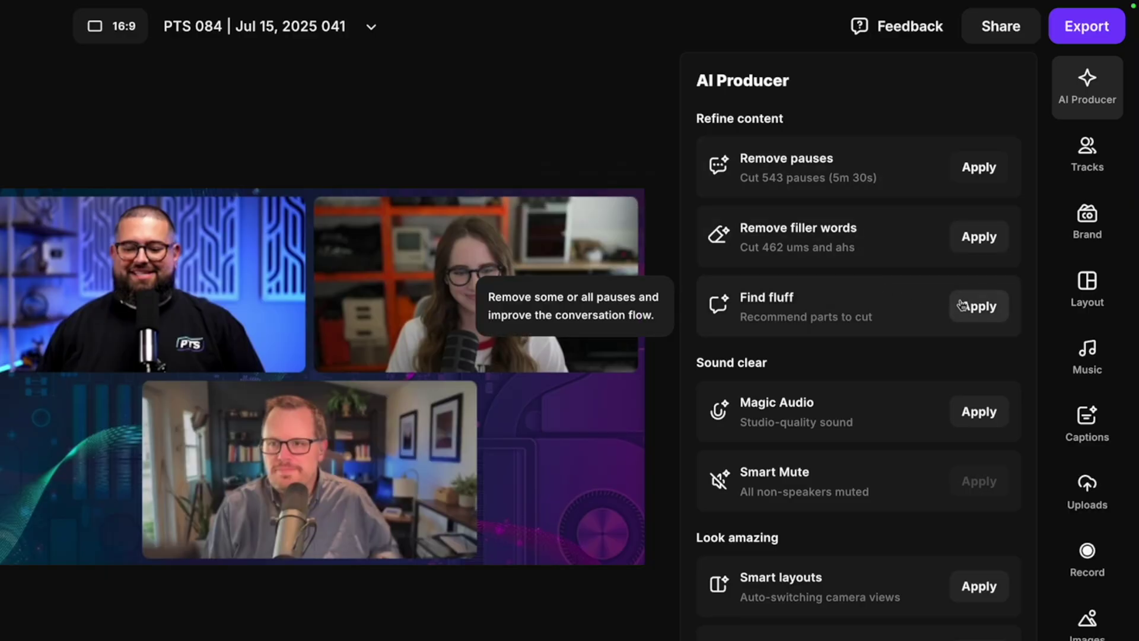
{"action": "left_click", "coordinate": [978, 306]}
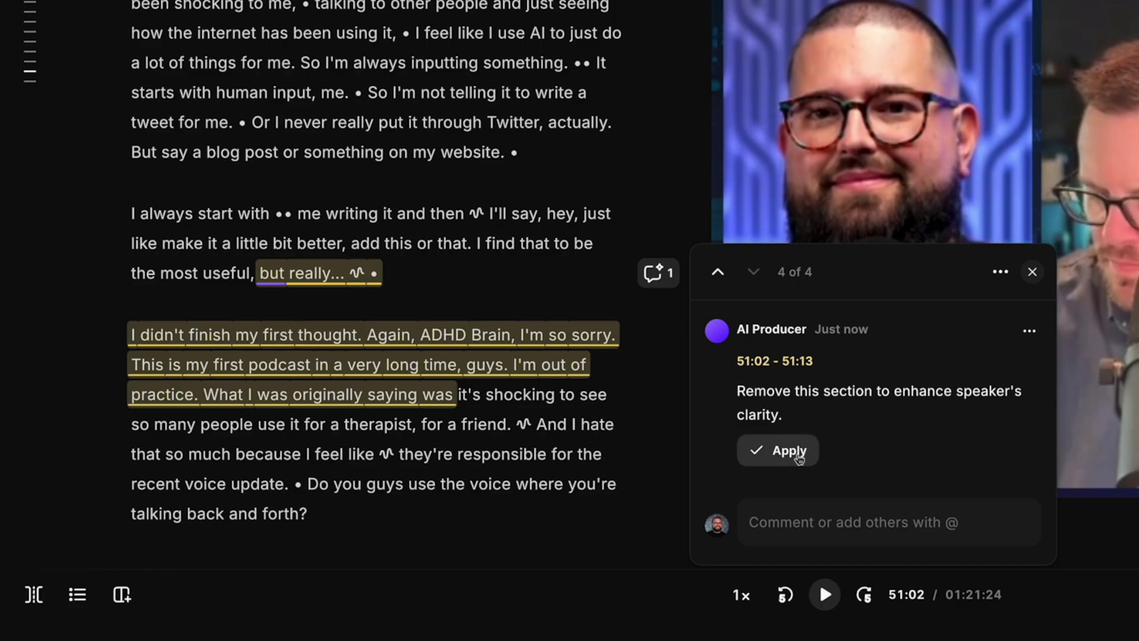
{"action": "left_click", "coordinate": [799, 458]}
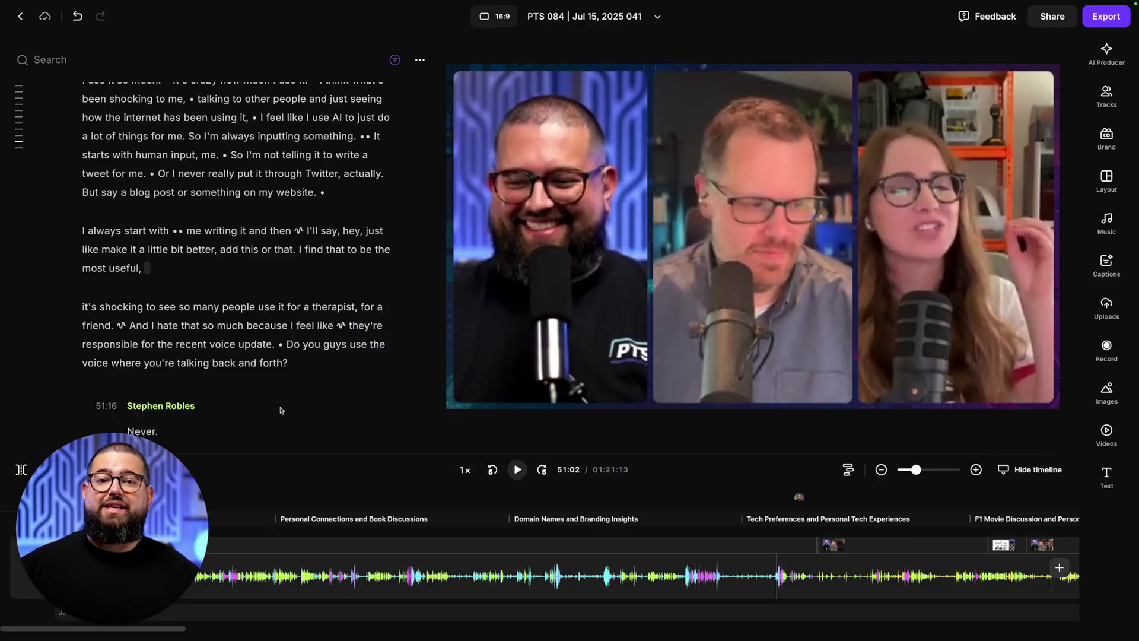
- Try several multi-speaker layouts, ending with the woman centred between two side panels
{"action": "mouse_move", "coordinate": [763, 394]}
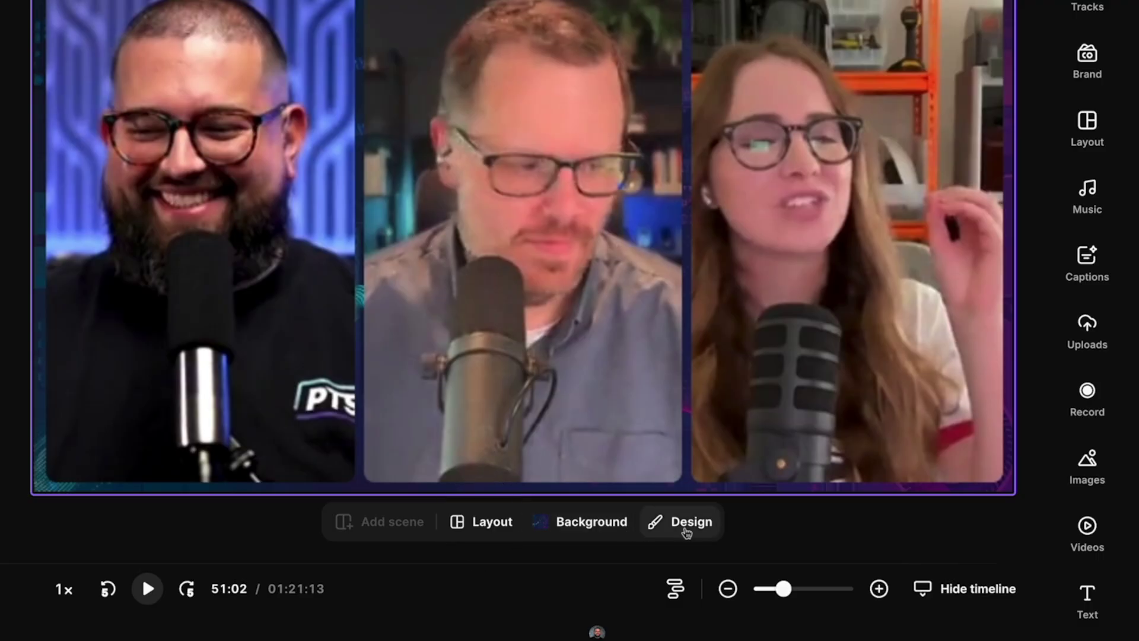
{"action": "left_click", "coordinate": [461, 534]}
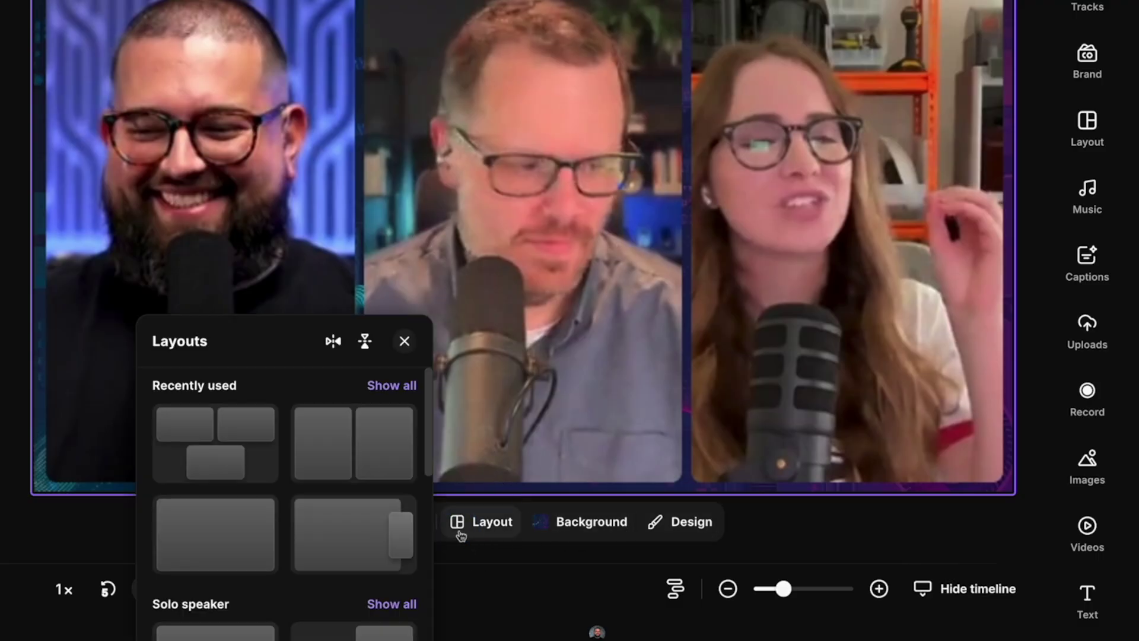
{"action": "scroll", "coordinate": [270, 511], "scroll_direction": "down", "scroll_amount": 6}
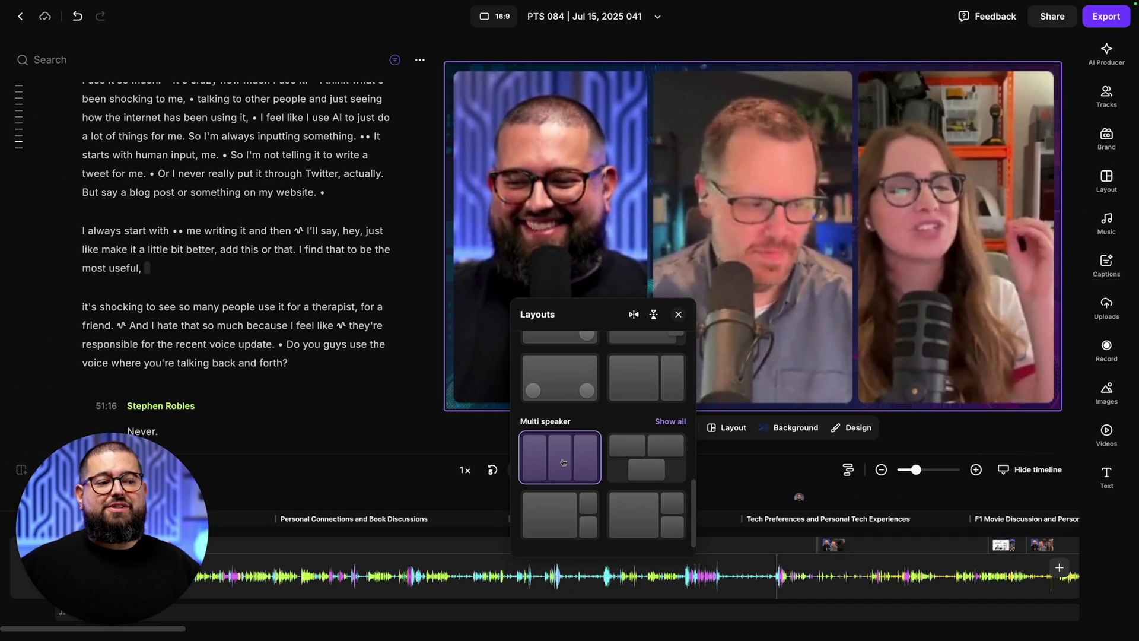
{"action": "left_click", "coordinate": [665, 457]}
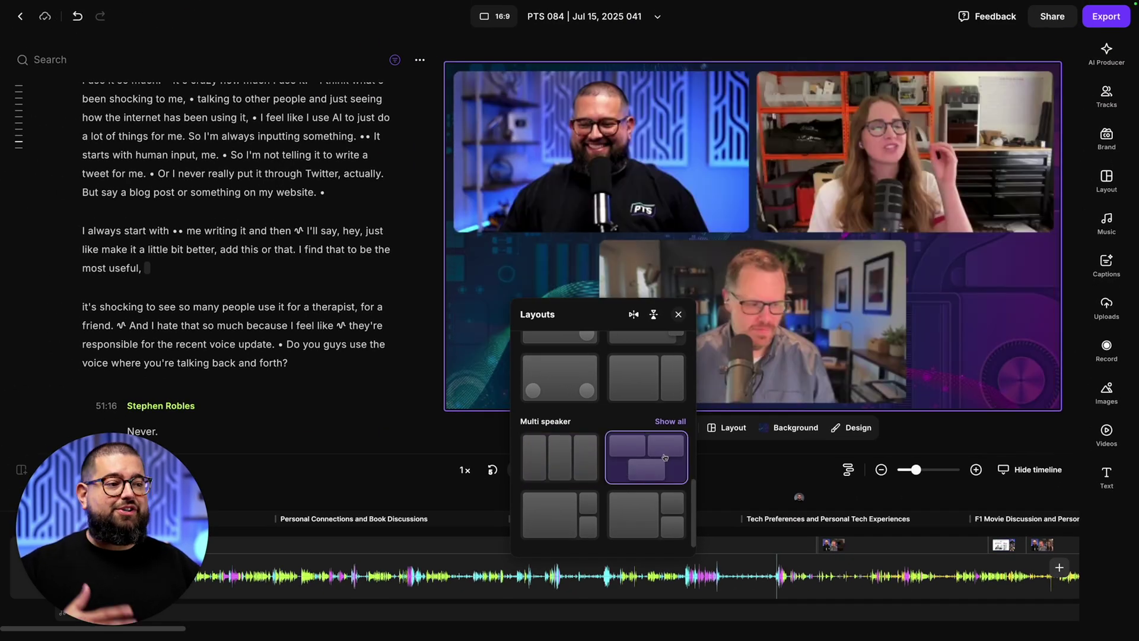
{"action": "left_click", "coordinate": [589, 510]}
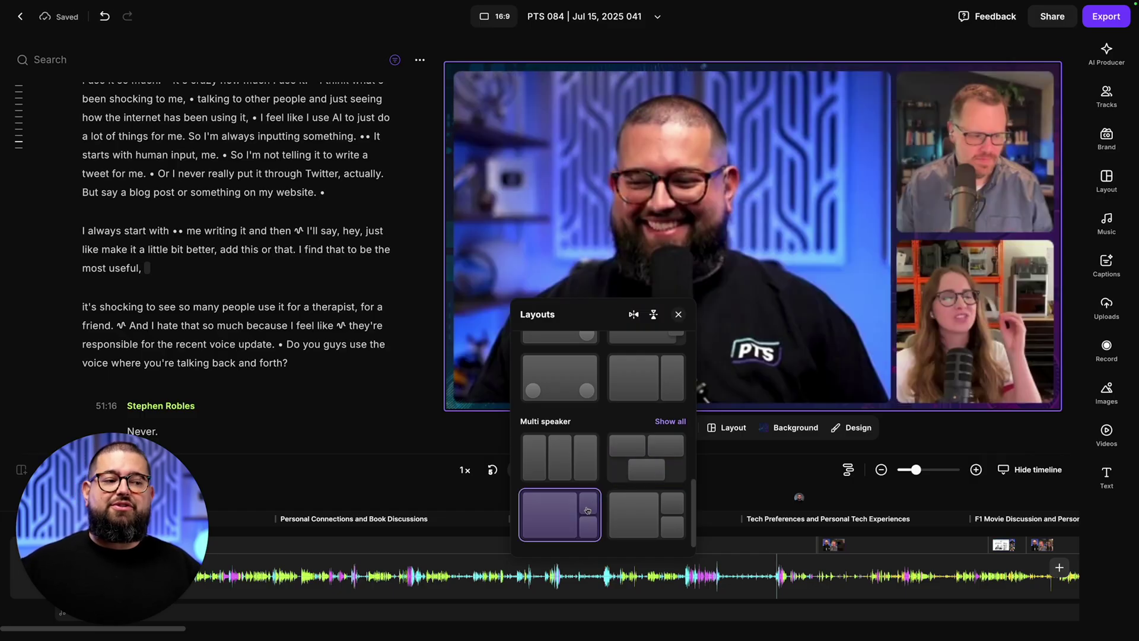
{"action": "left_click", "coordinate": [670, 421]}
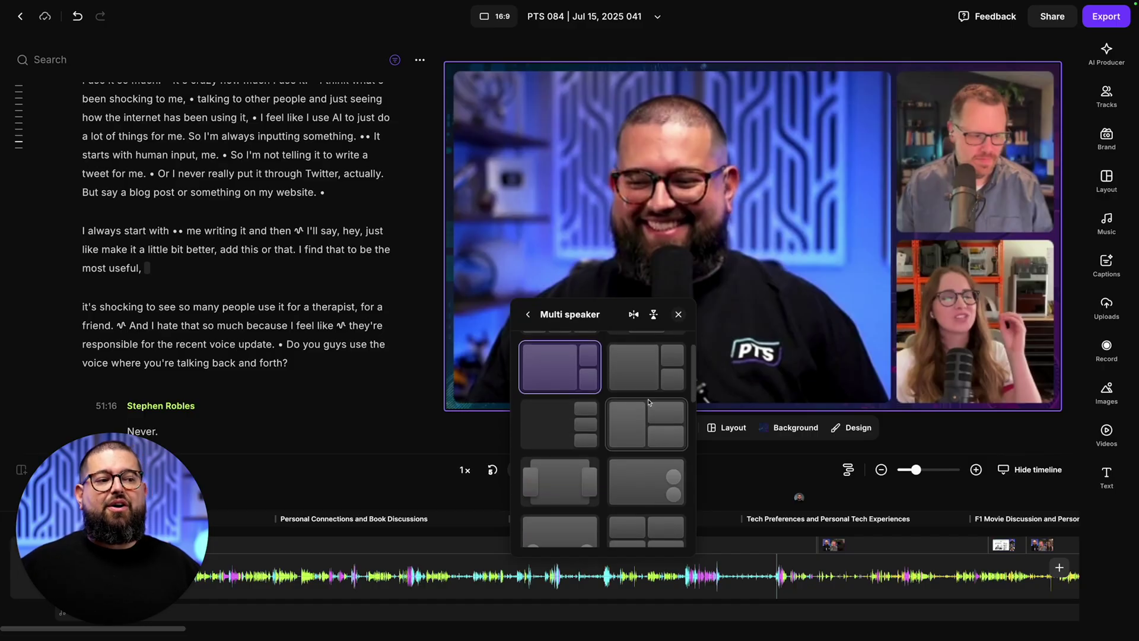
{"action": "scroll", "coordinate": [634, 435], "scroll_direction": "down", "scroll_amount": 2}
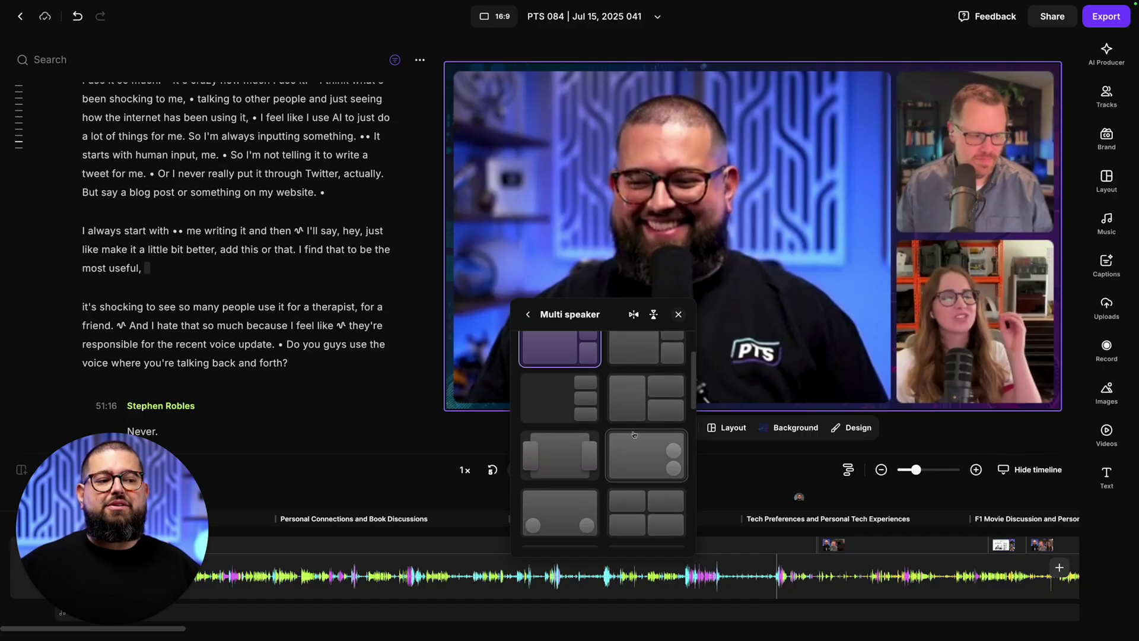
{"action": "left_click", "coordinate": [647, 418]}
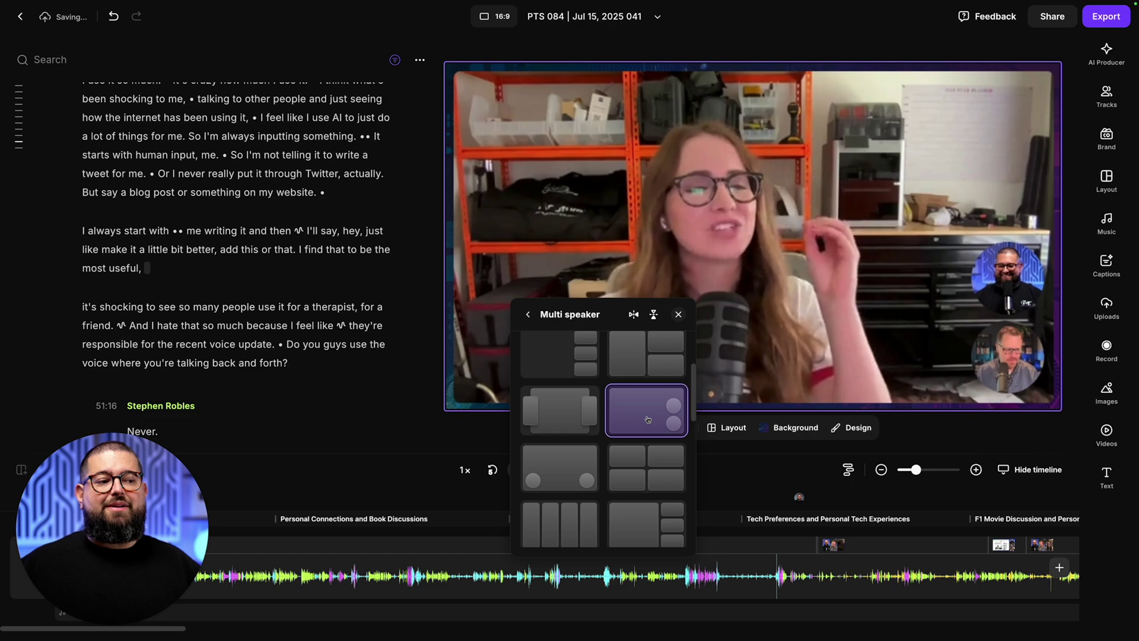
{"action": "left_click", "coordinate": [587, 415]}
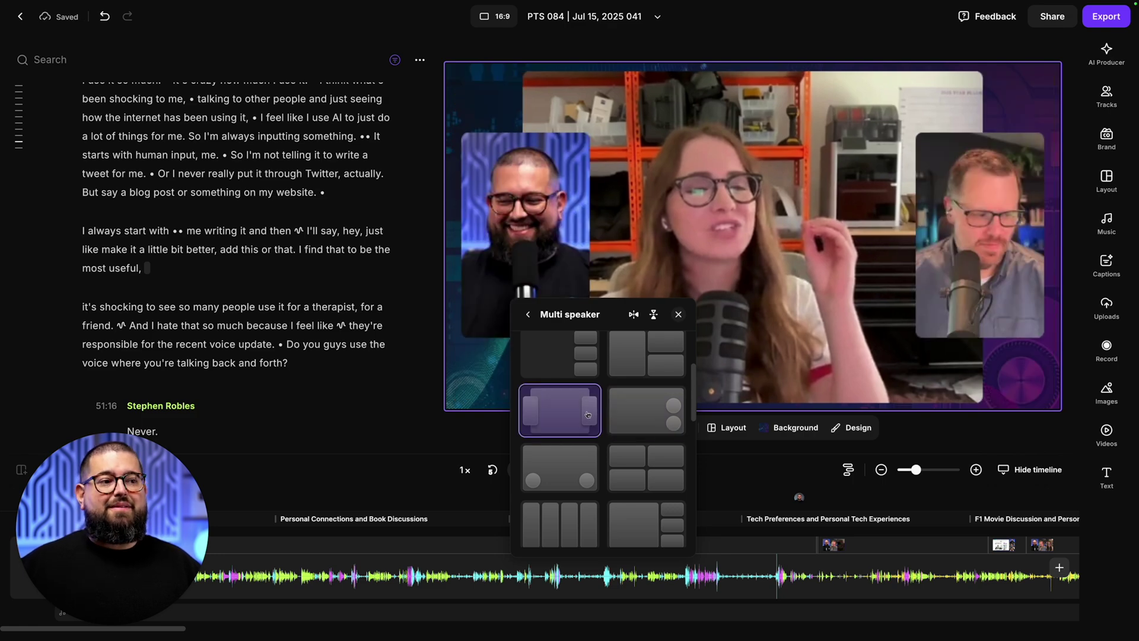
- Use the woman full-frame layout with Large rectangular insets positioned top right
{"action": "left_click", "coordinate": [650, 417]}
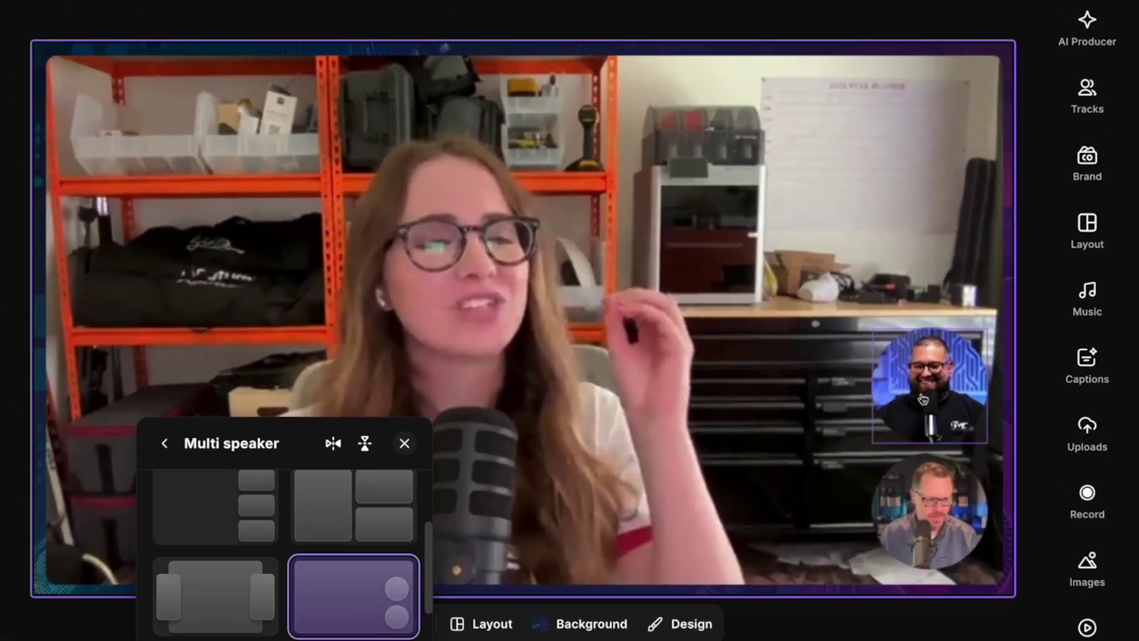
{"action": "left_click", "coordinate": [1006, 287]}
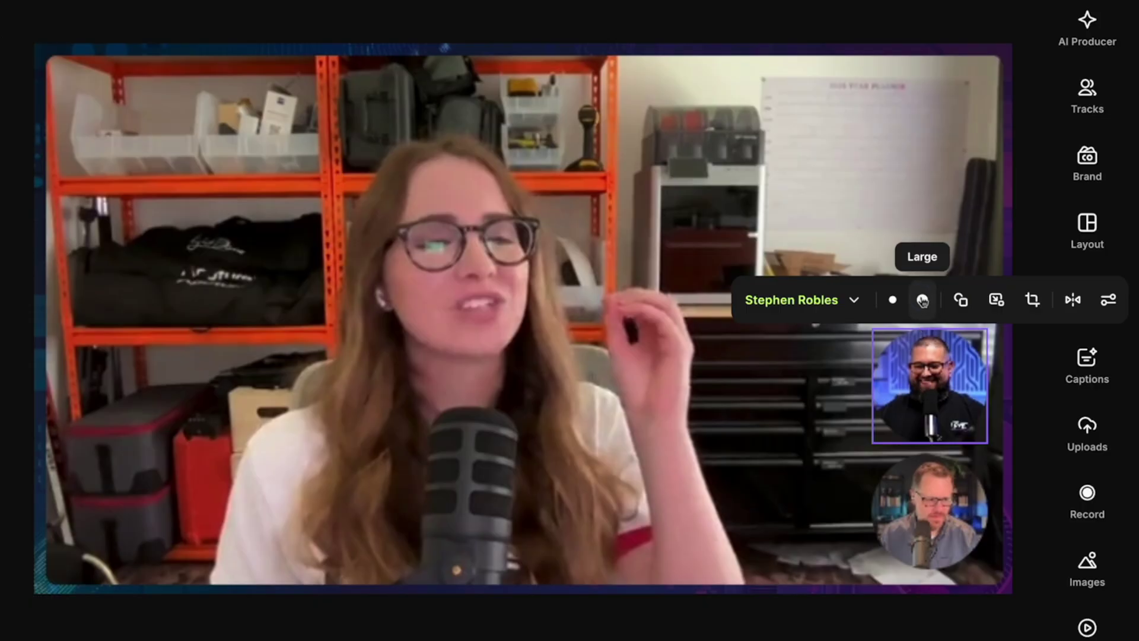
{"action": "left_click", "coordinate": [923, 300]}
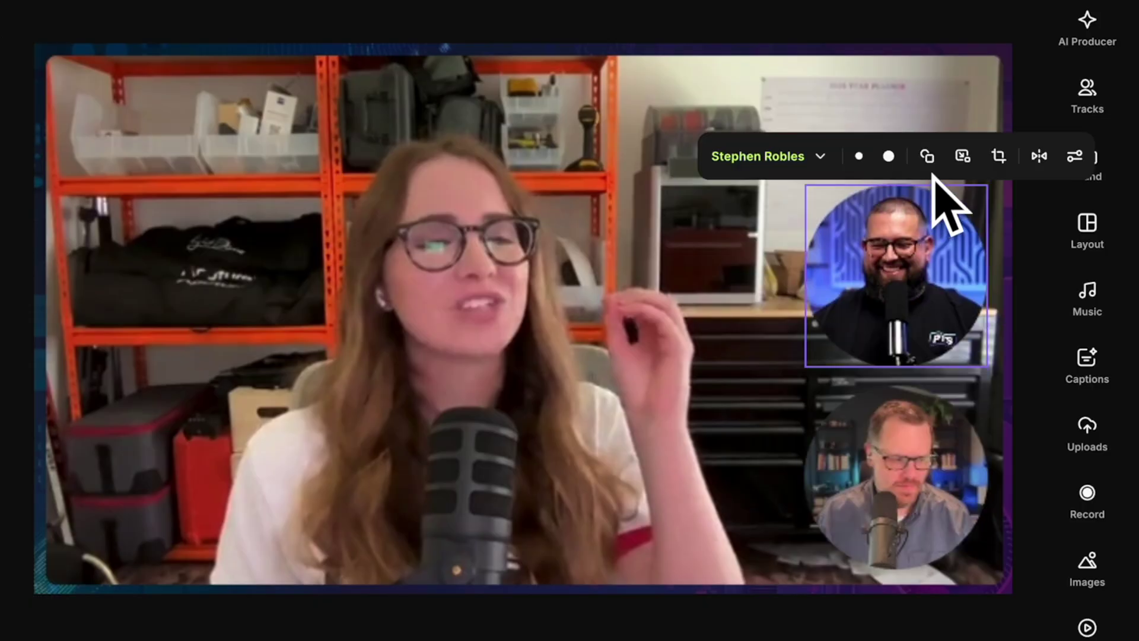
{"action": "left_click", "coordinate": [927, 156]}
{"action": "left_click", "coordinate": [933, 118]}
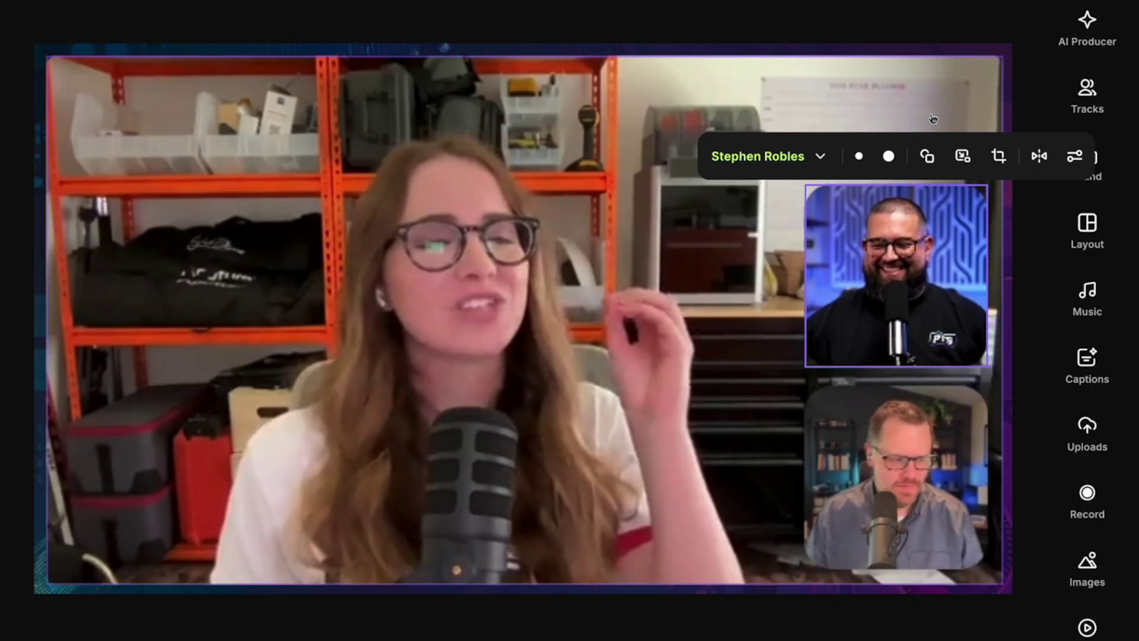
{"action": "left_click", "coordinate": [962, 156]}
{"action": "left_click", "coordinate": [1019, 110]}
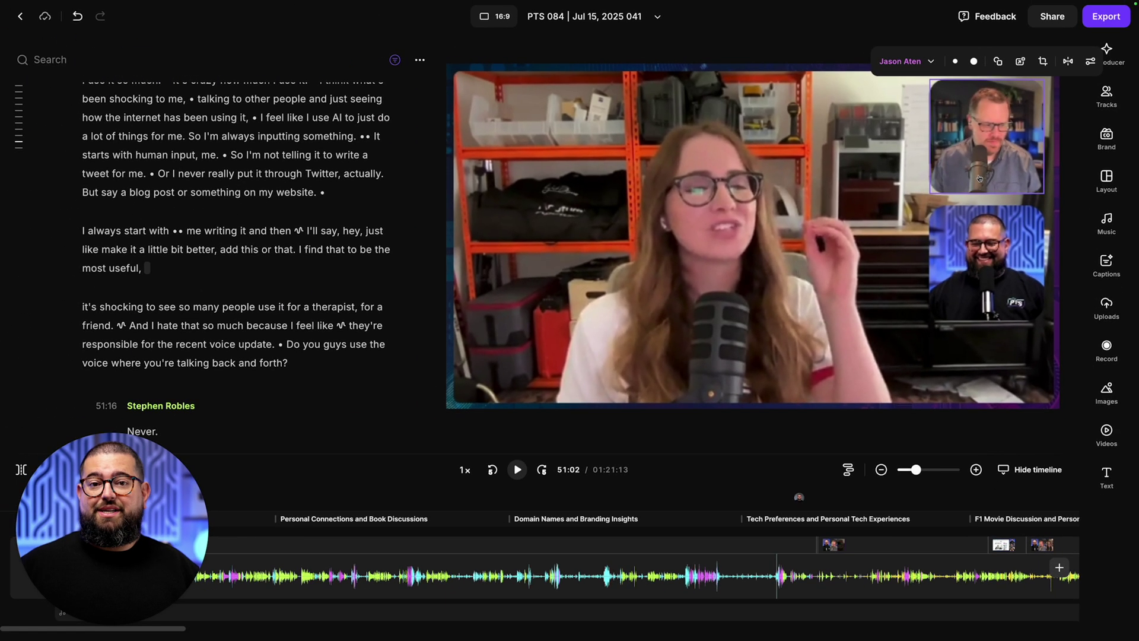
- Add a scene near 51:38 with the one-top, two-below layout and select it on the timeline
{"action": "left_click", "coordinate": [517, 470]}
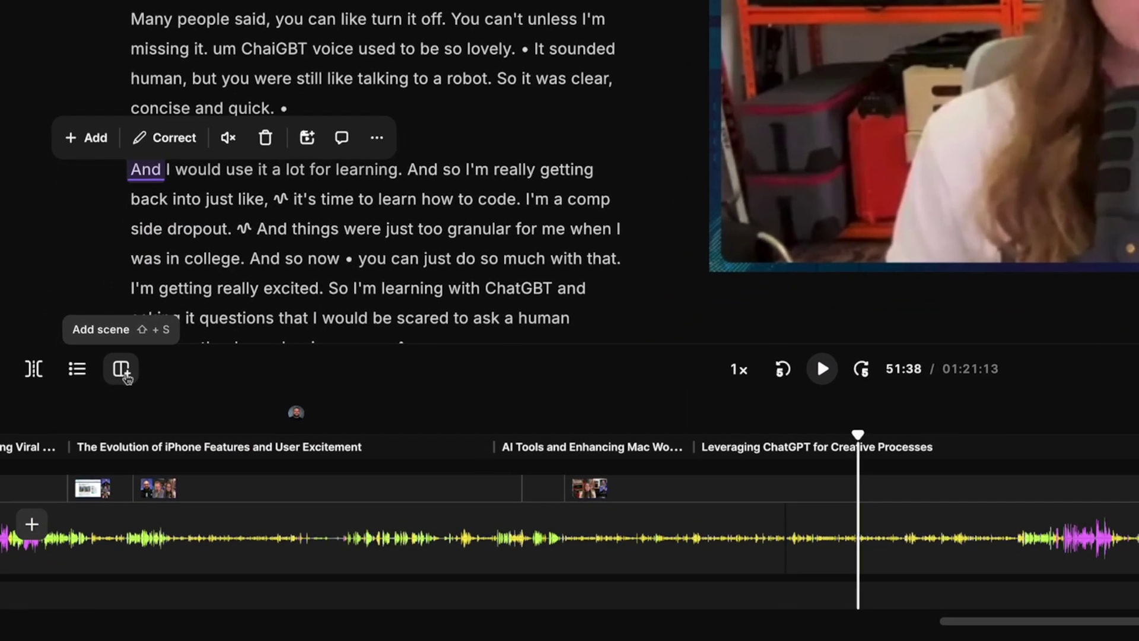
{"action": "left_click", "coordinate": [80, 468]}
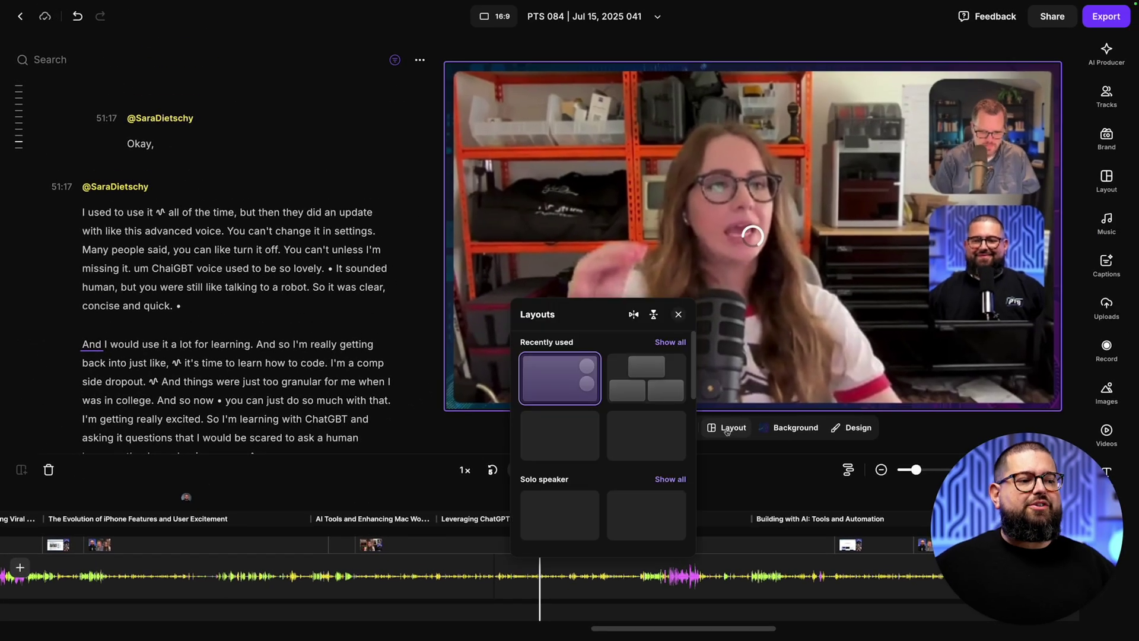
{"action": "left_click", "coordinate": [644, 378]}
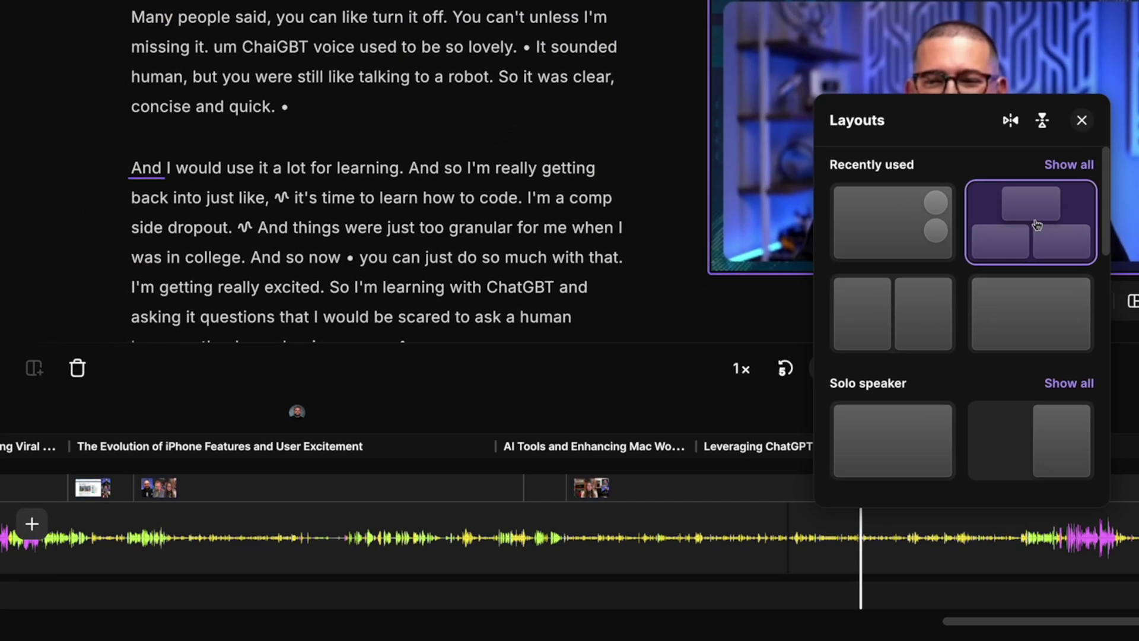
{"action": "left_click", "coordinate": [536, 572]}
{"action": "left_click", "coordinate": [844, 530]}
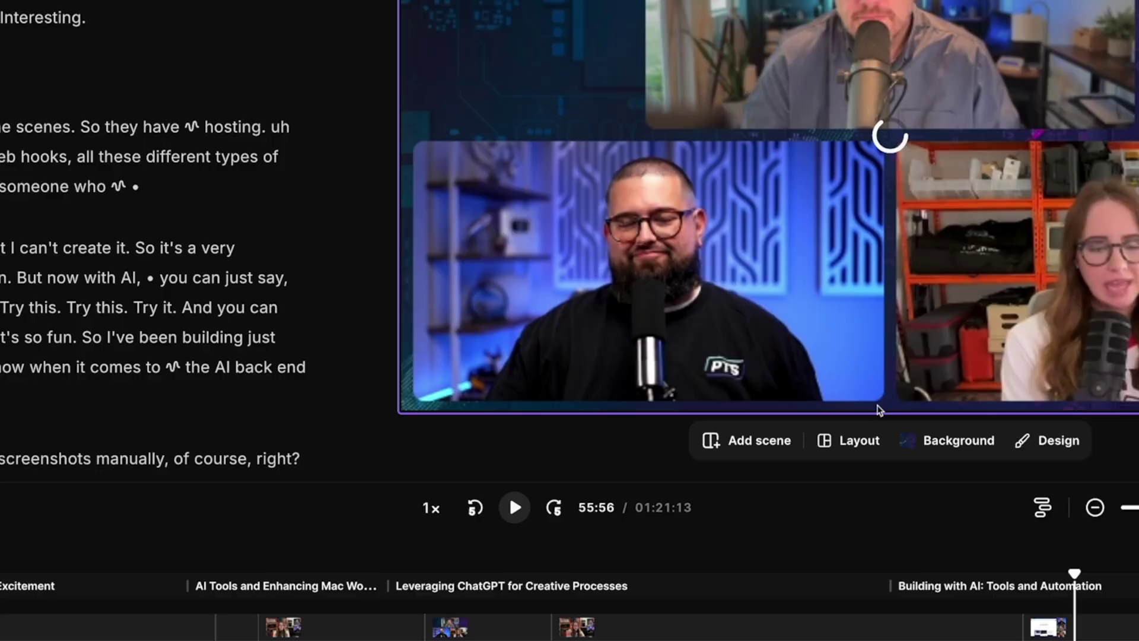
- Switch the scene near 56:00 to the screen-share layout with a camera at the side
{"action": "left_click", "coordinate": [843, 444]}
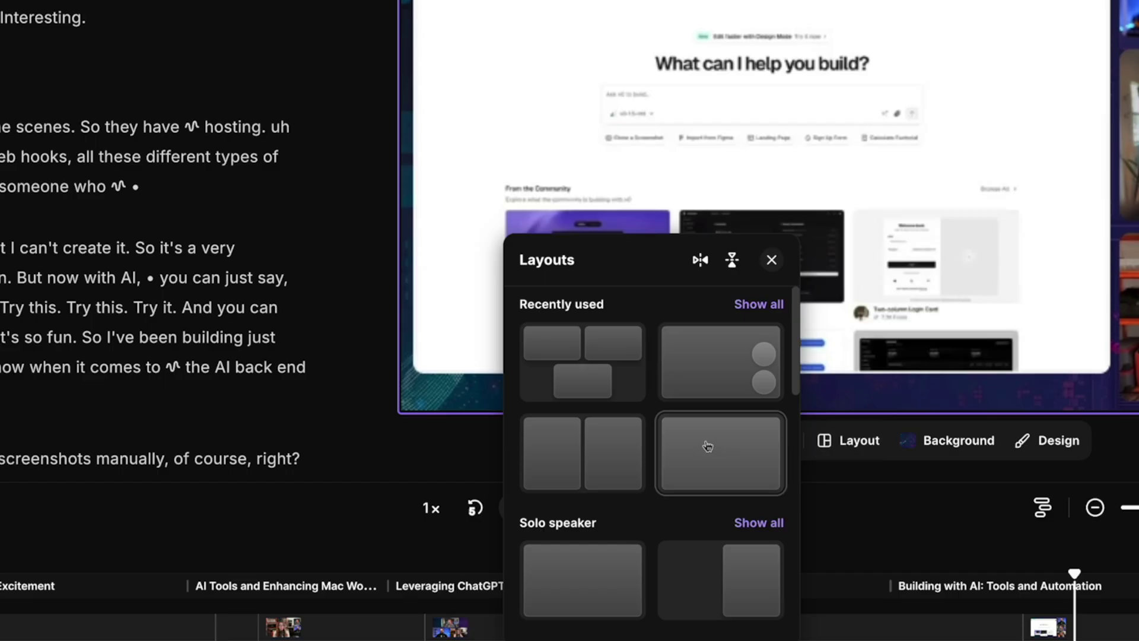
{"action": "scroll", "coordinate": [707, 446], "scroll_direction": "down", "scroll_amount": 5}
{"action": "scroll", "coordinate": [705, 472], "scroll_direction": "down", "scroll_amount": 6}
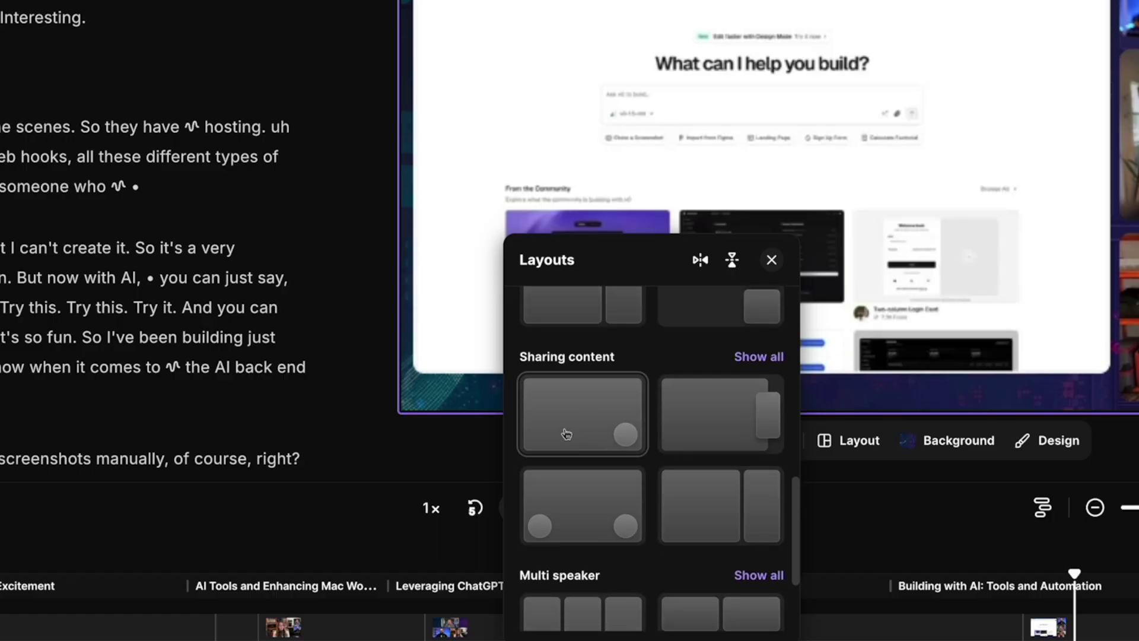
{"action": "left_click", "coordinate": [715, 424]}
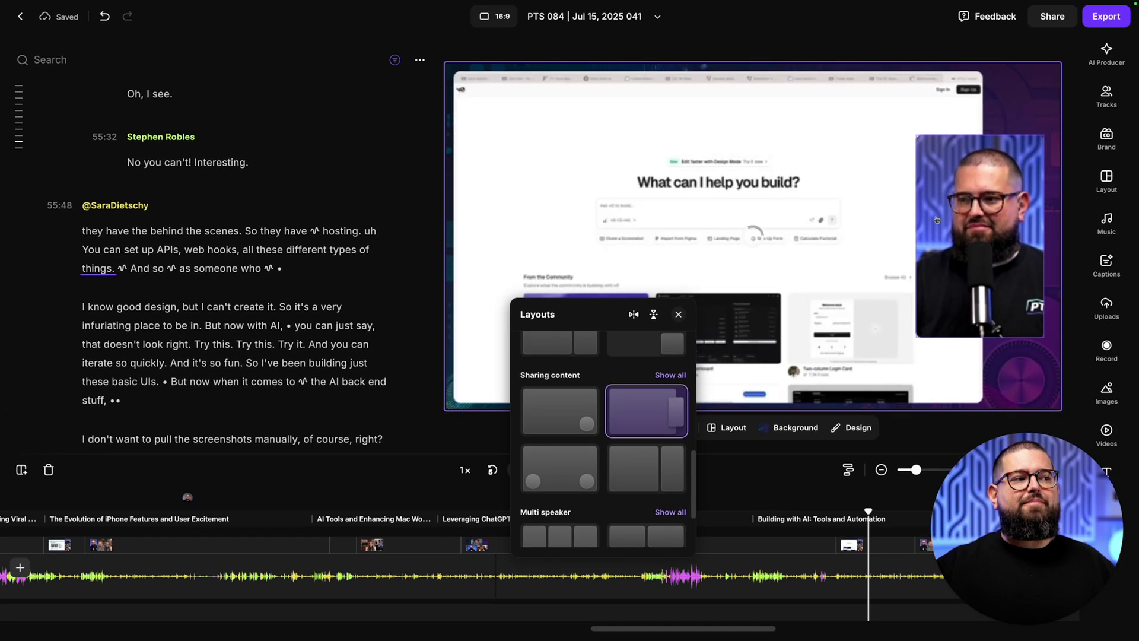
{"action": "left_click", "coordinate": [1092, 71]}
{"action": "left_click", "coordinate": [879, 198]}
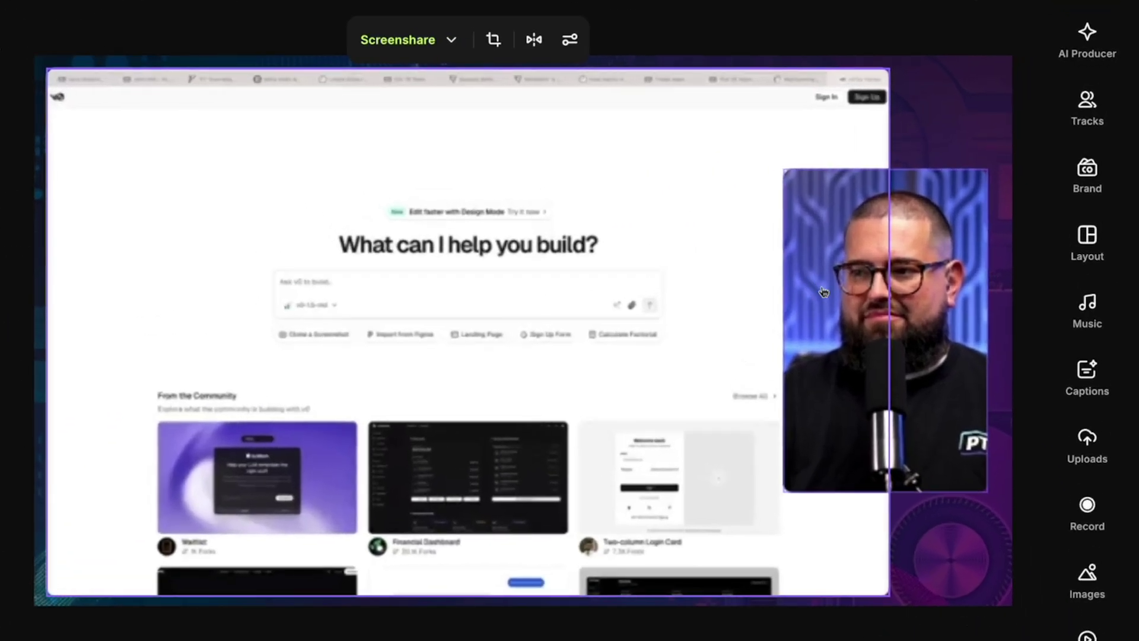
- Show the female guest's camera in the side tile and zoom the timeline out
{"action": "left_click", "coordinate": [940, 257]}
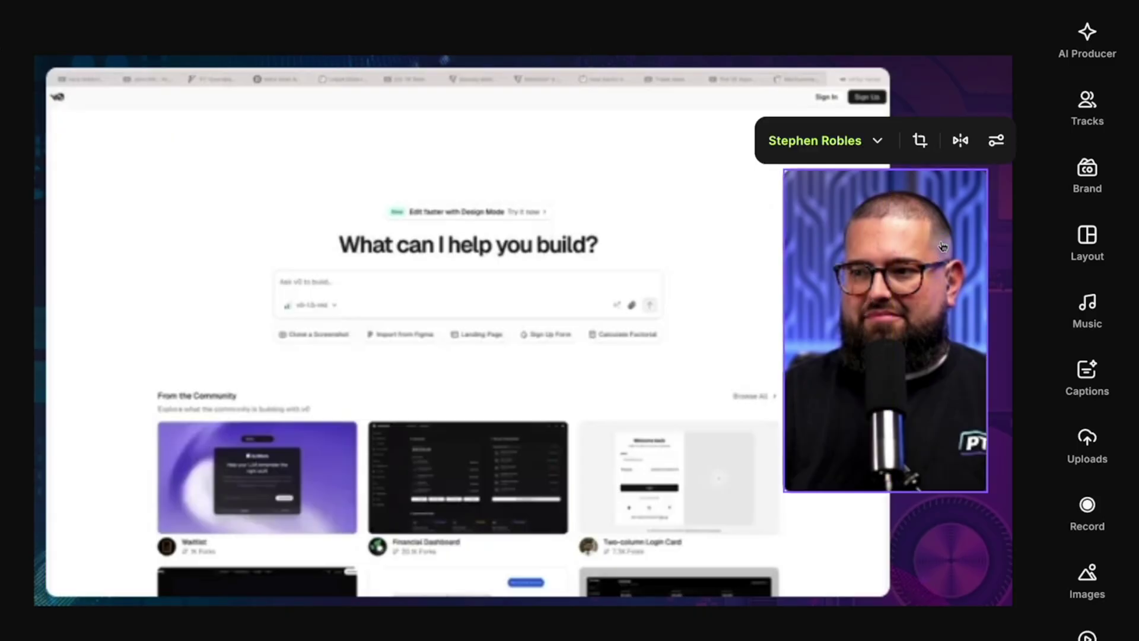
{"action": "left_click", "coordinate": [863, 145]}
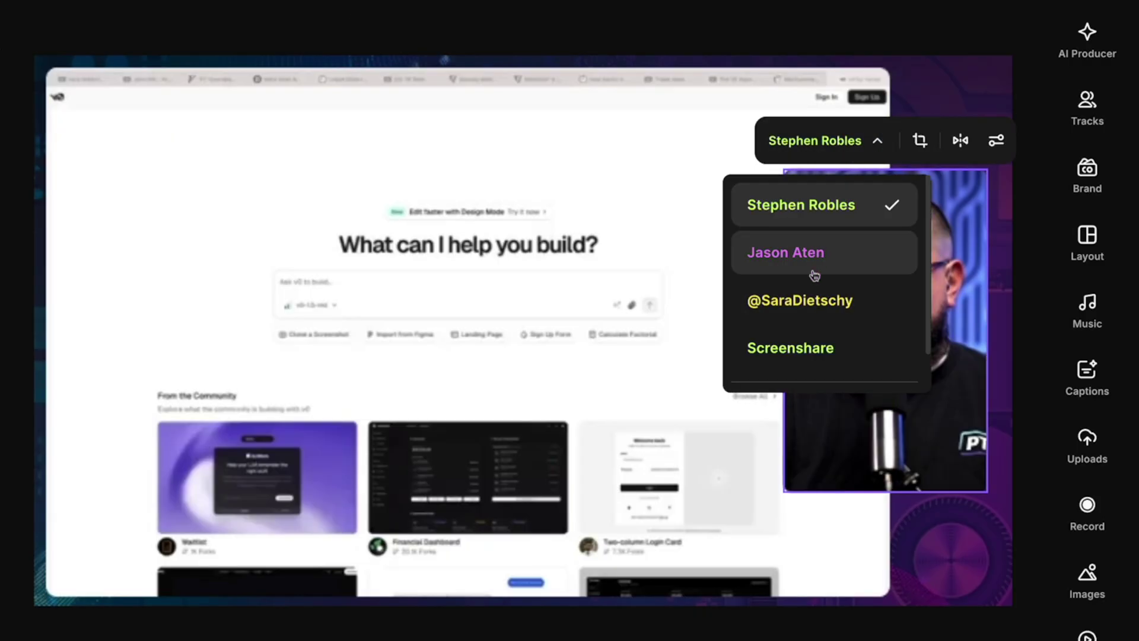
{"action": "left_click", "coordinate": [823, 305]}
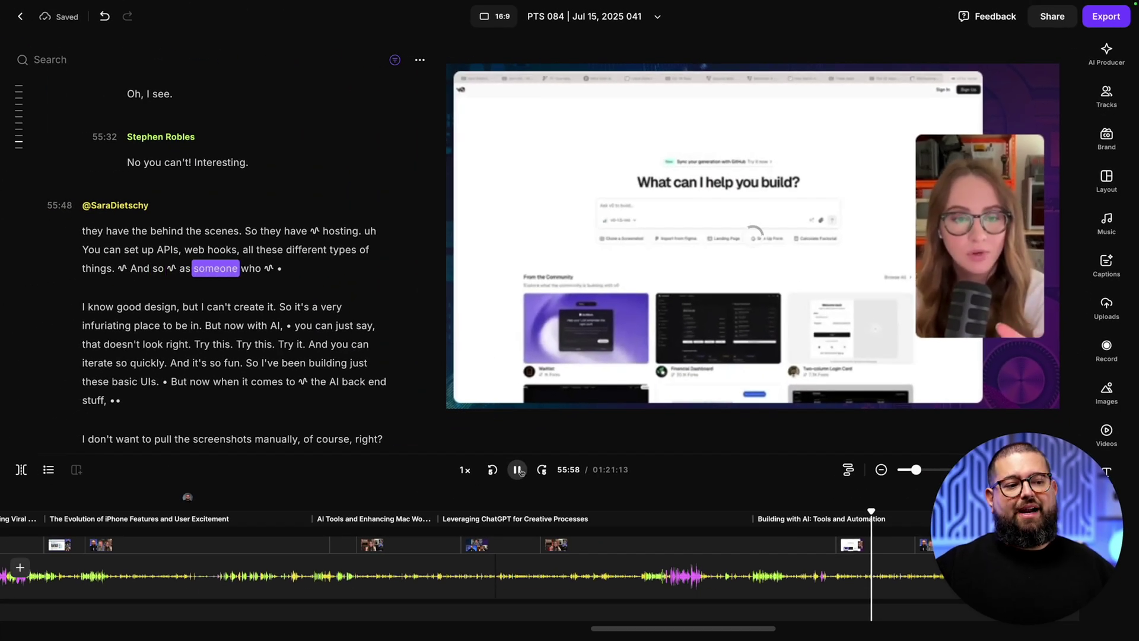
{"action": "left_click", "coordinate": [881, 470]}
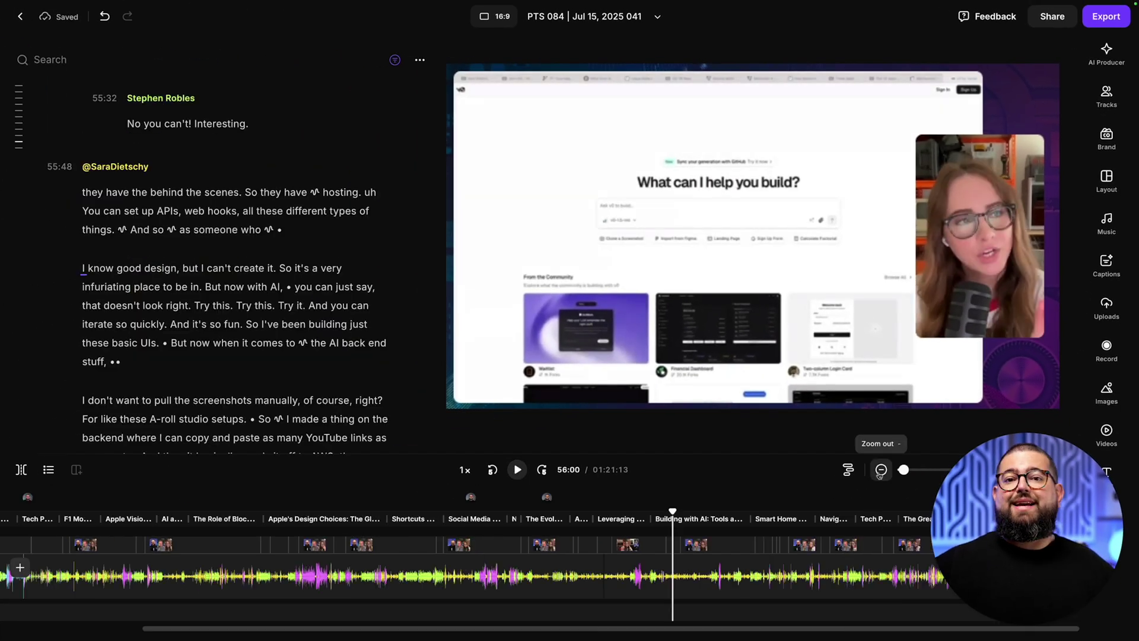
- Split the episode clip at 47:18
{"action": "left_click", "coordinate": [552, 577]}
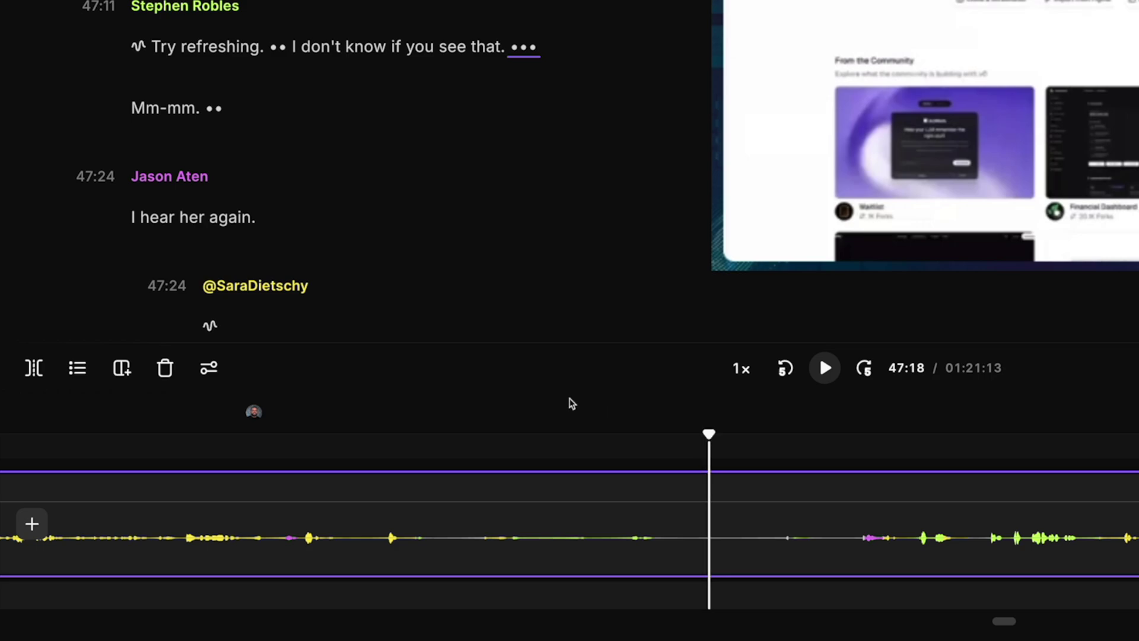
{"action": "left_click", "coordinate": [28, 369]}
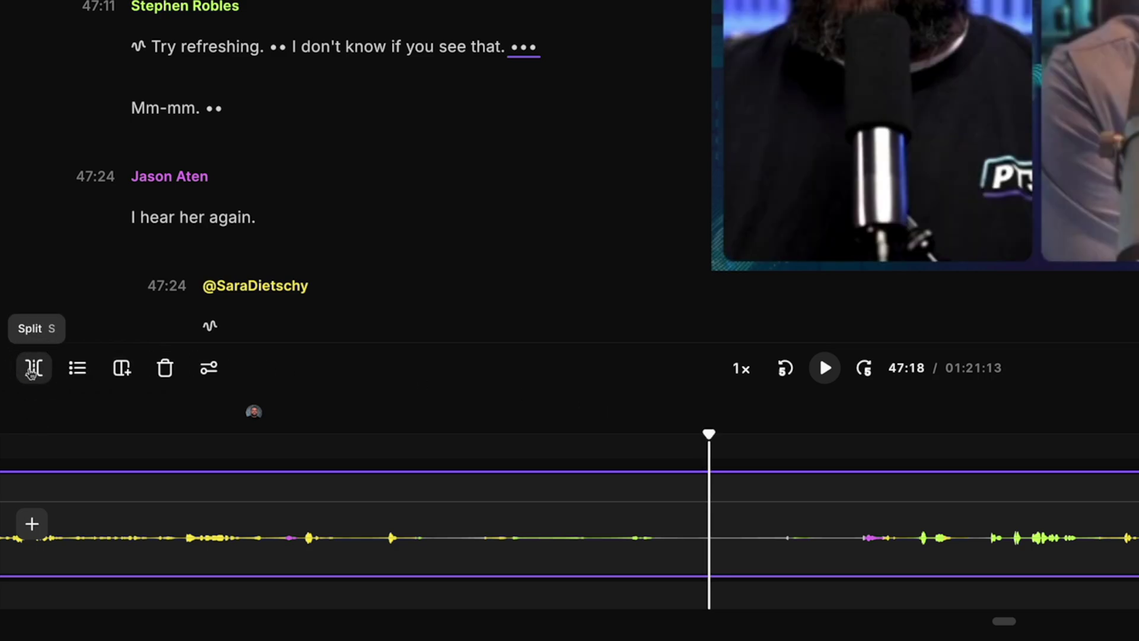
{"action": "left_click", "coordinate": [31, 369]}
{"action": "left_click", "coordinate": [654, 466]}
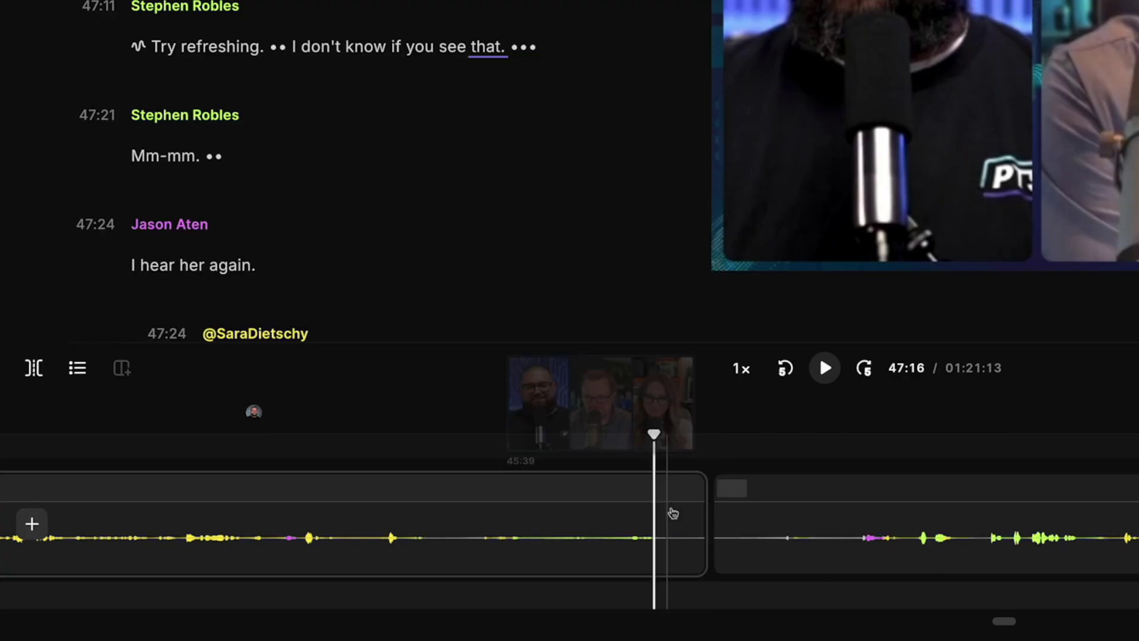
- Insert the 3:01 PTS 084 Ads recording as a new section in the gap
{"action": "mouse_move", "coordinate": [706, 540]}
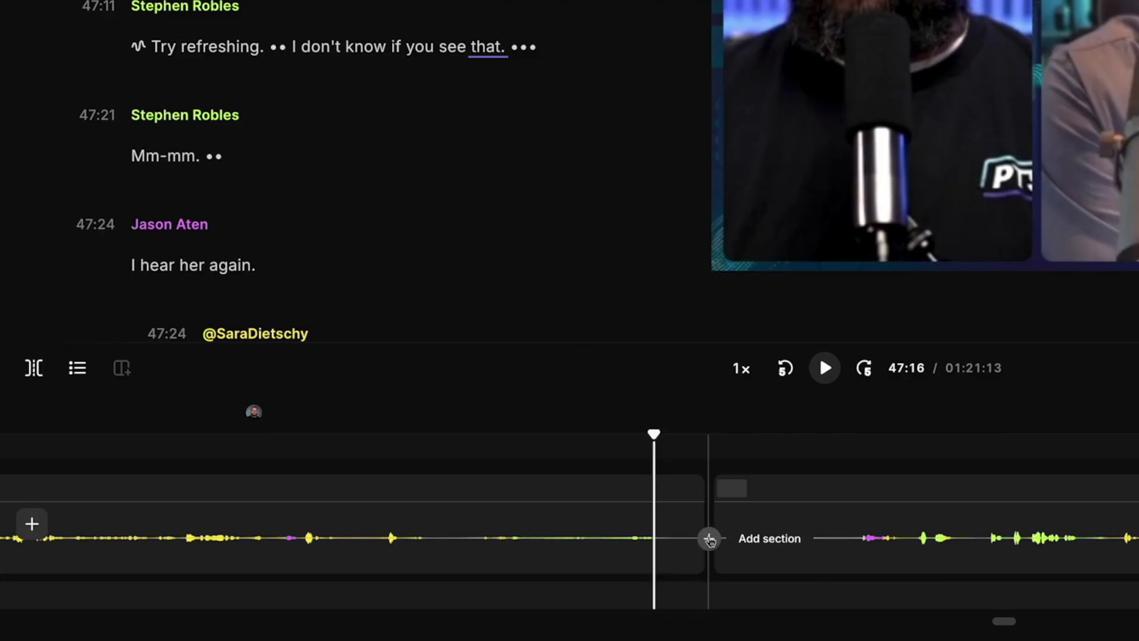
{"action": "left_click", "coordinate": [708, 539]}
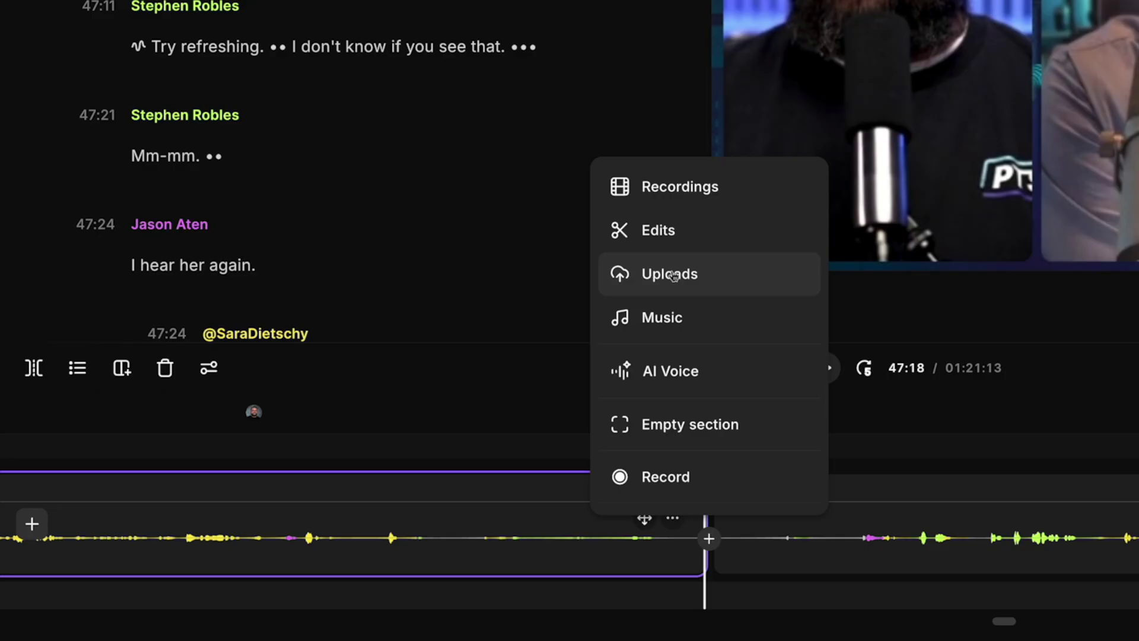
{"action": "left_click", "coordinate": [673, 275]}
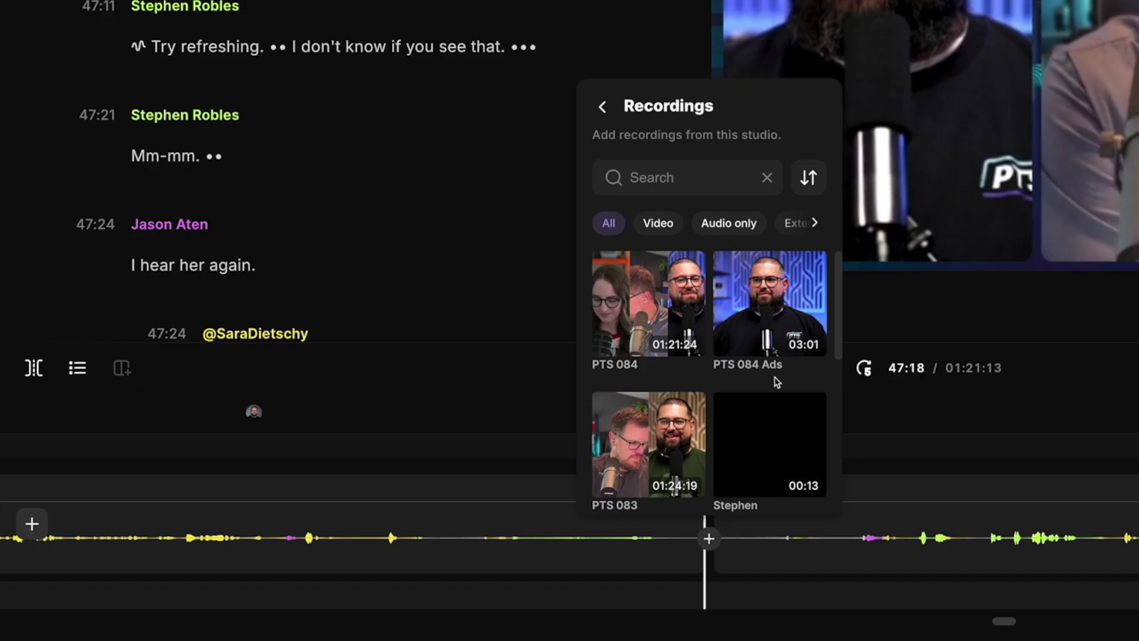
{"action": "left_click", "coordinate": [774, 325]}
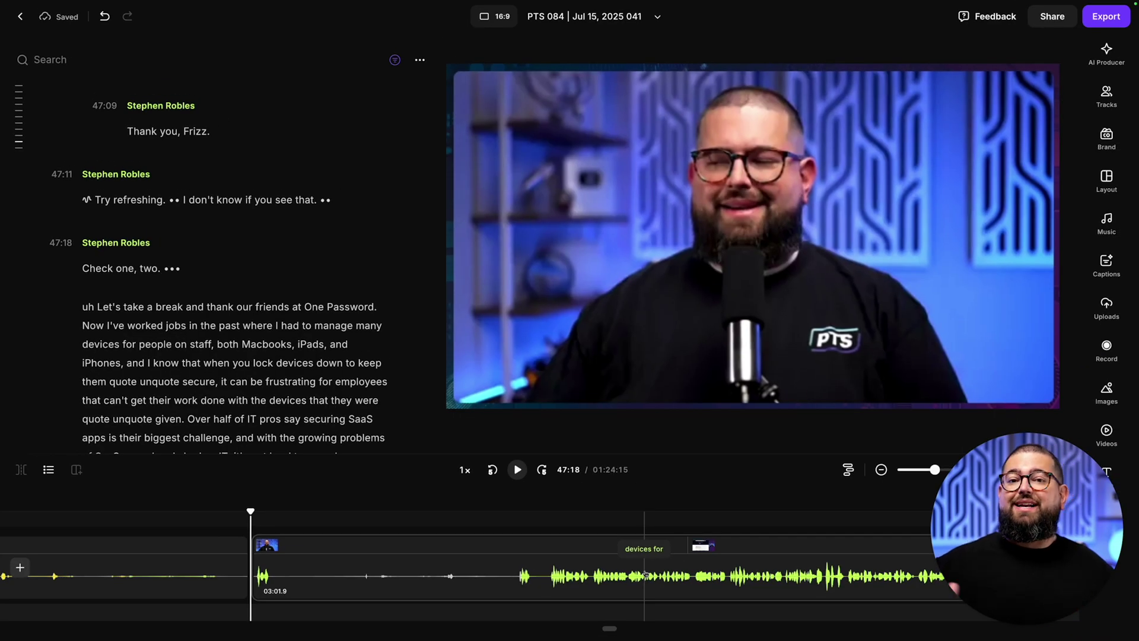
- Trim about 19 s of mic-check lead-in and a few seconds of tail from the ads clip
{"action": "left_click", "coordinate": [317, 570]}
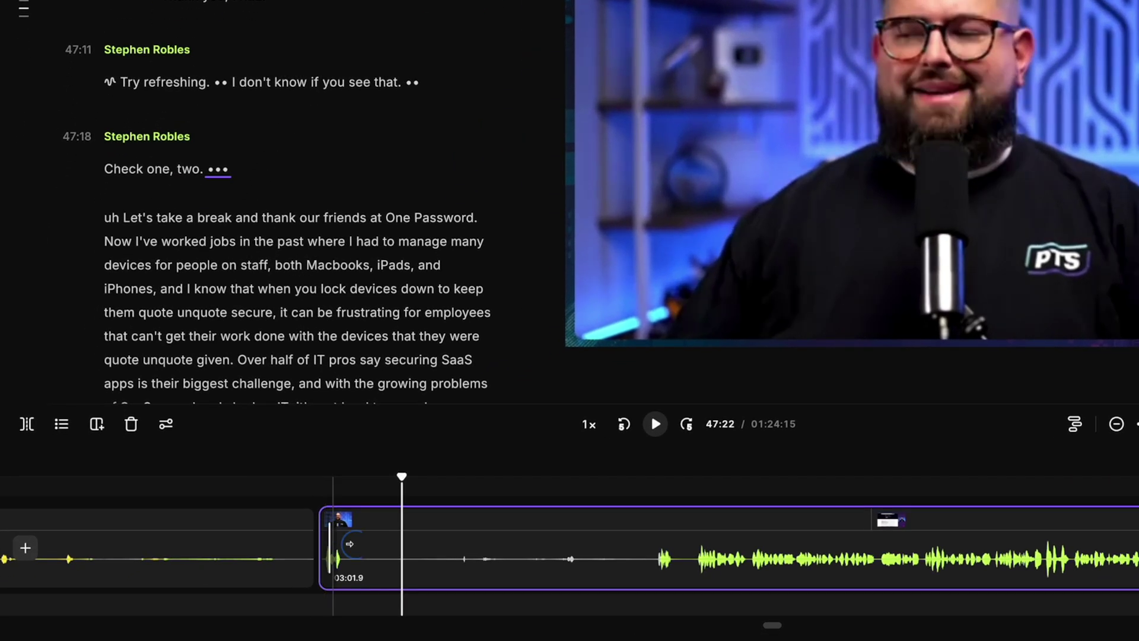
{"action": "left_click_drag", "start_coordinate": [349, 544], "coordinate": [696, 552]}
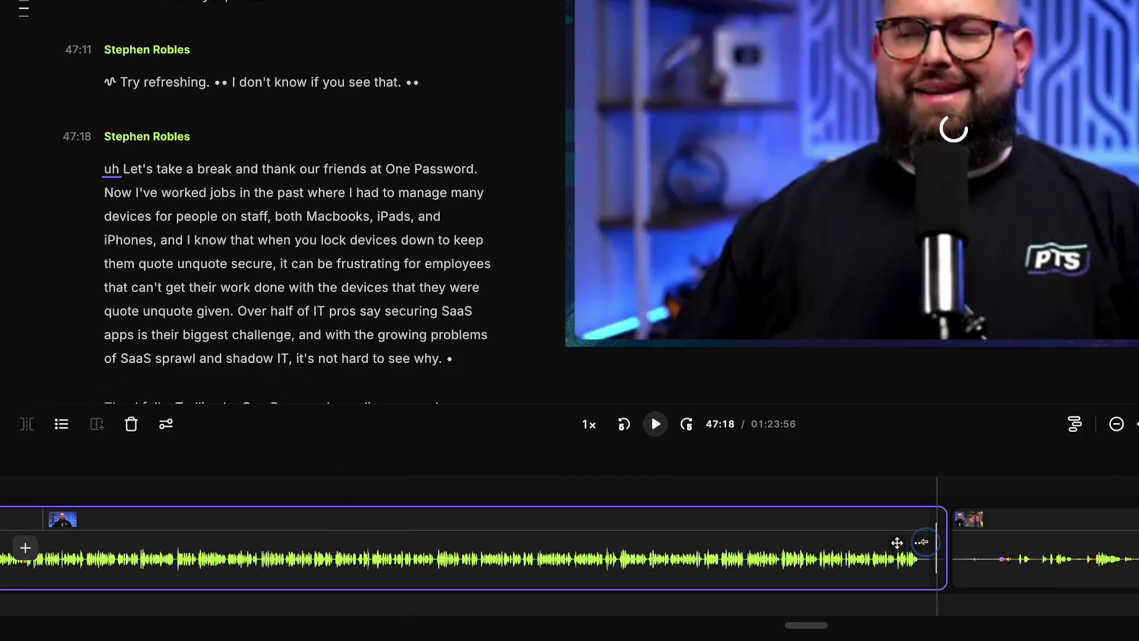
{"action": "left_click_drag", "start_coordinate": [922, 541], "coordinate": [900, 542]}
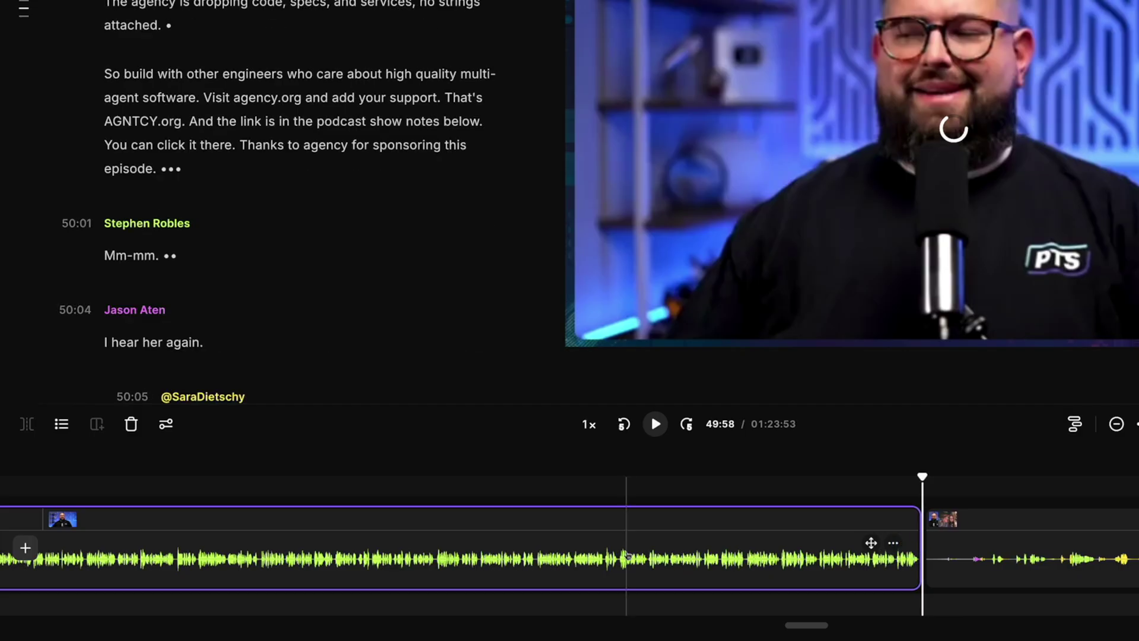
{"action": "scroll", "coordinate": [597, 552], "scroll_direction": "left", "scroll_amount": 10}
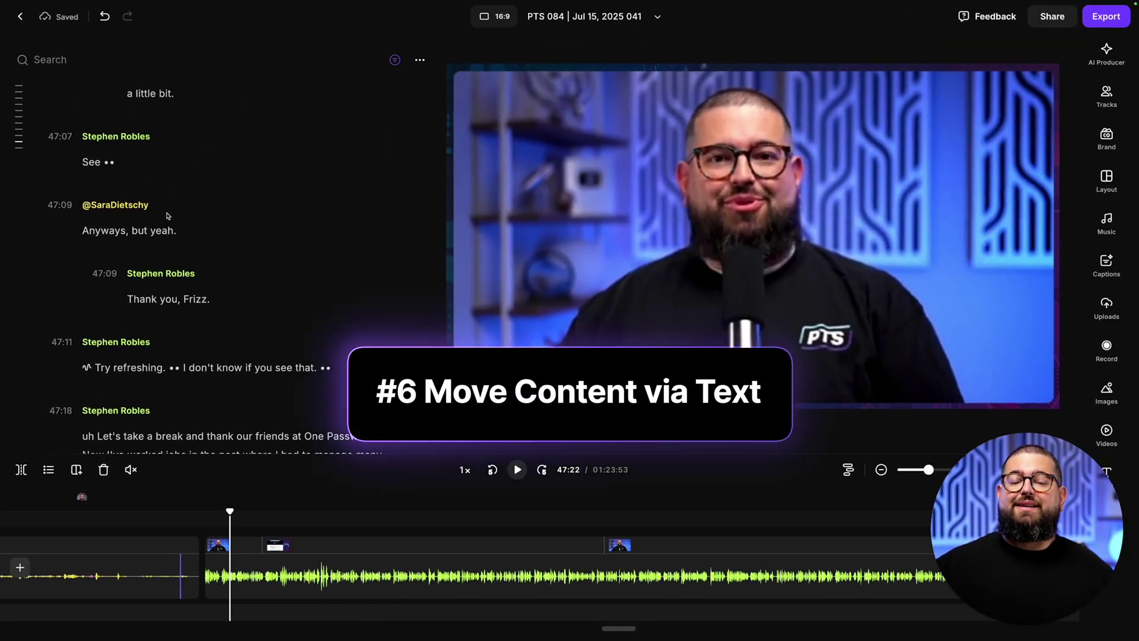
- Copy the transcript from 'I'm a go daddy girl' through the Namecheap paragraph
{"action": "scroll", "coordinate": [190, 229], "scroll_direction": "down", "scroll_amount": 5}
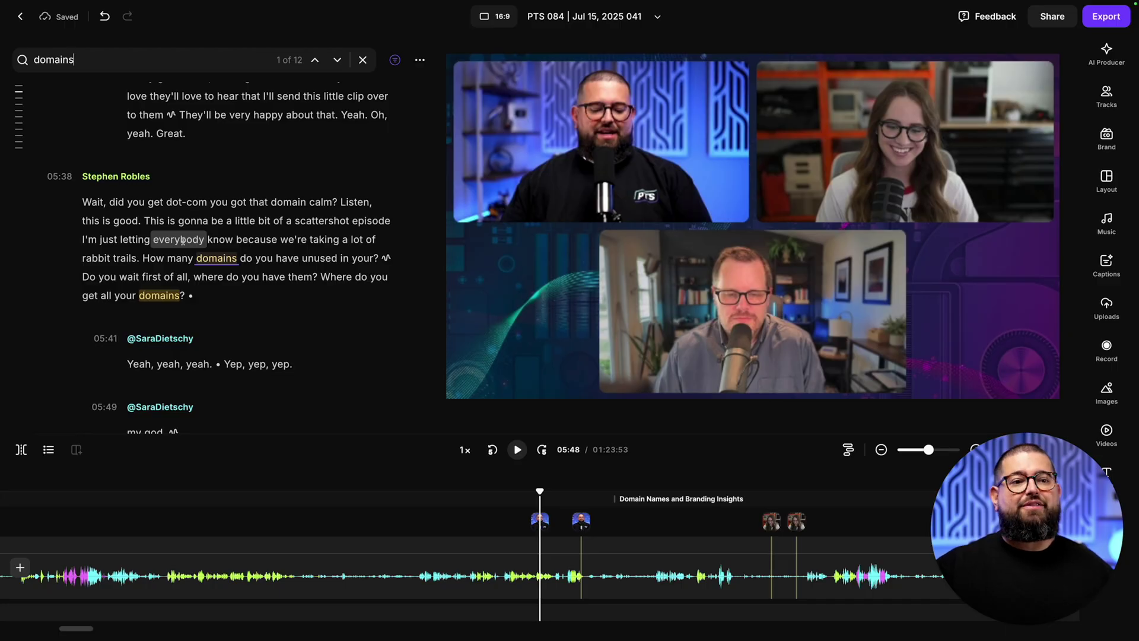
{"action": "scroll", "coordinate": [88, 153], "scroll_direction": "down", "scroll_amount": 5}
{"action": "left_click_drag", "start_coordinate": [87, 153], "coordinate": [350, 154]}
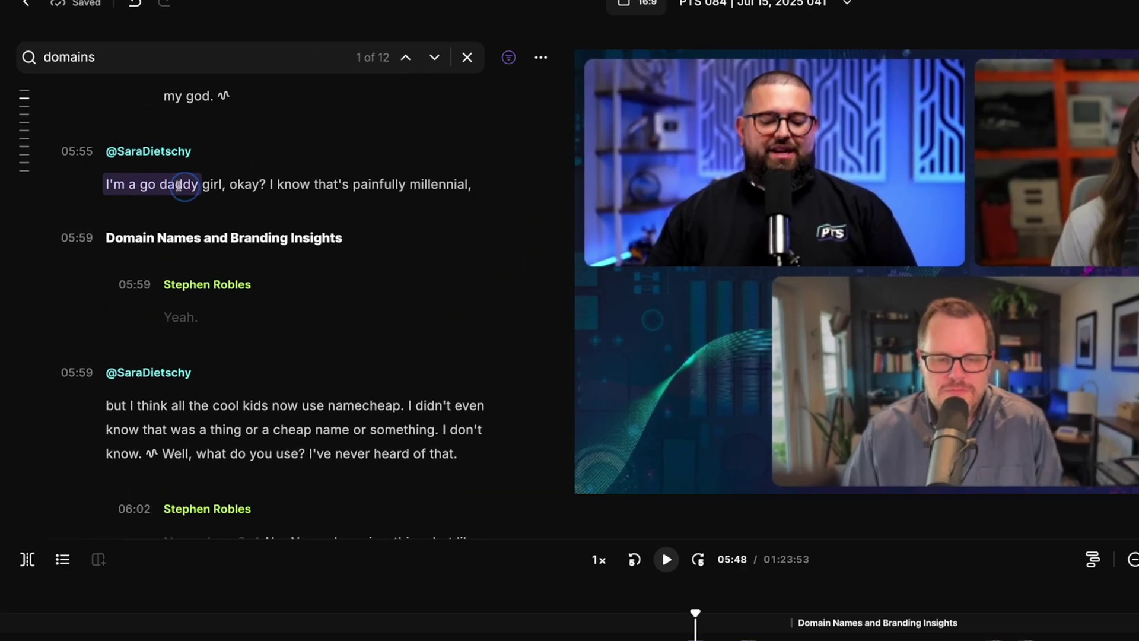
{"action": "left_click_drag", "start_coordinate": [560, 206], "coordinate": [567, 541]}
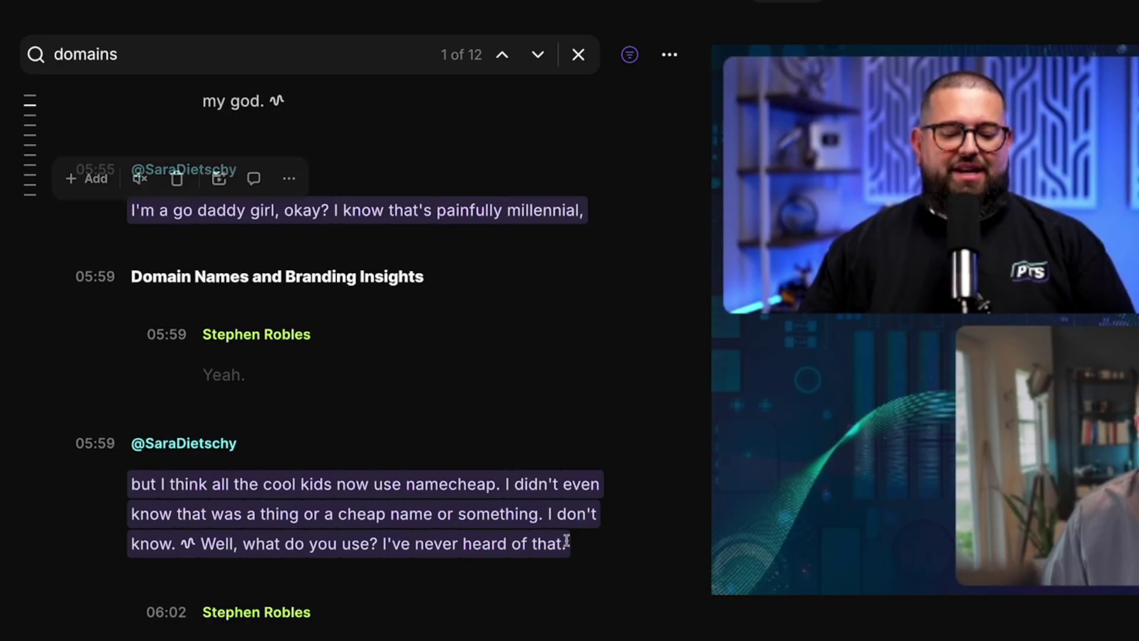
{"action": "left_click", "coordinate": [289, 181]}
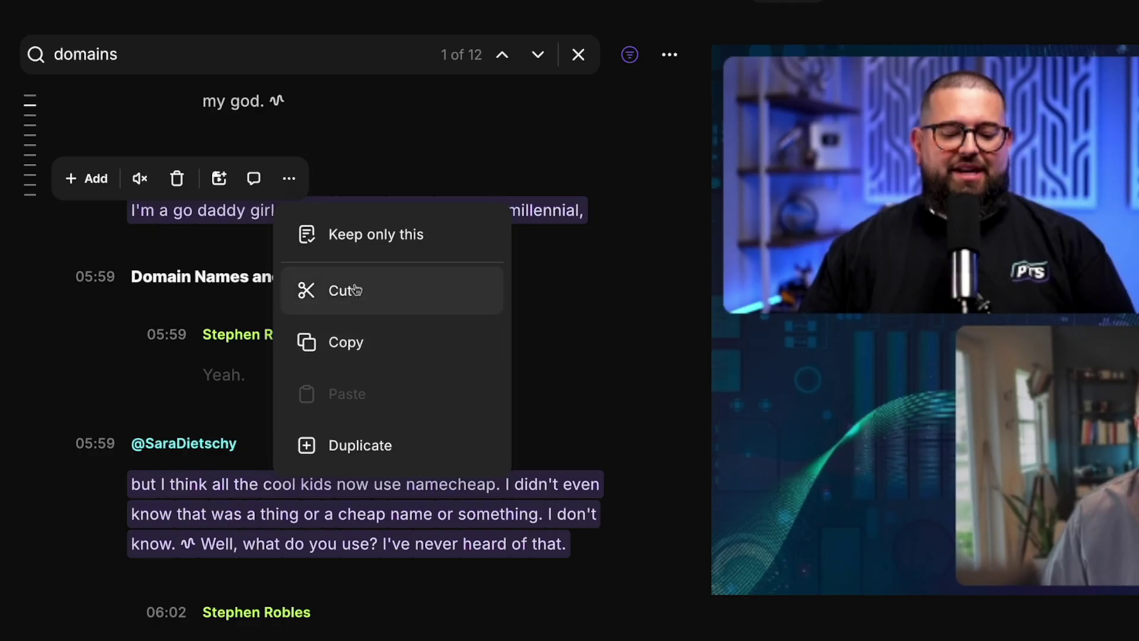
{"action": "left_click", "coordinate": [346, 341]}
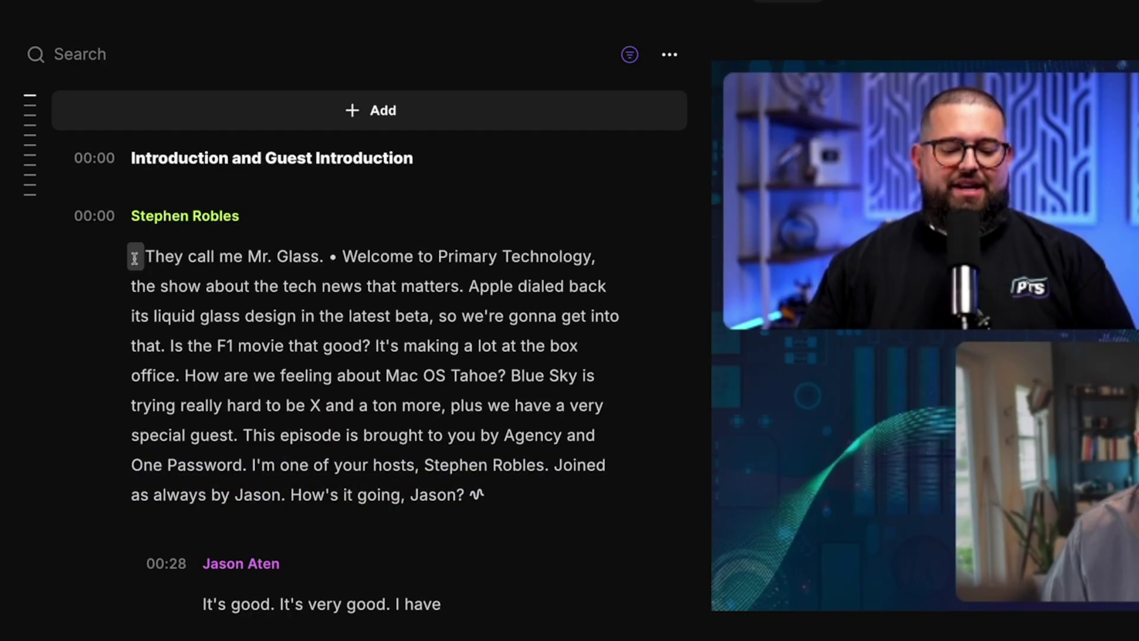
- Paste the exchange at the episode's first paragraph and play the opening to check it
{"action": "left_click", "coordinate": [131, 257]}
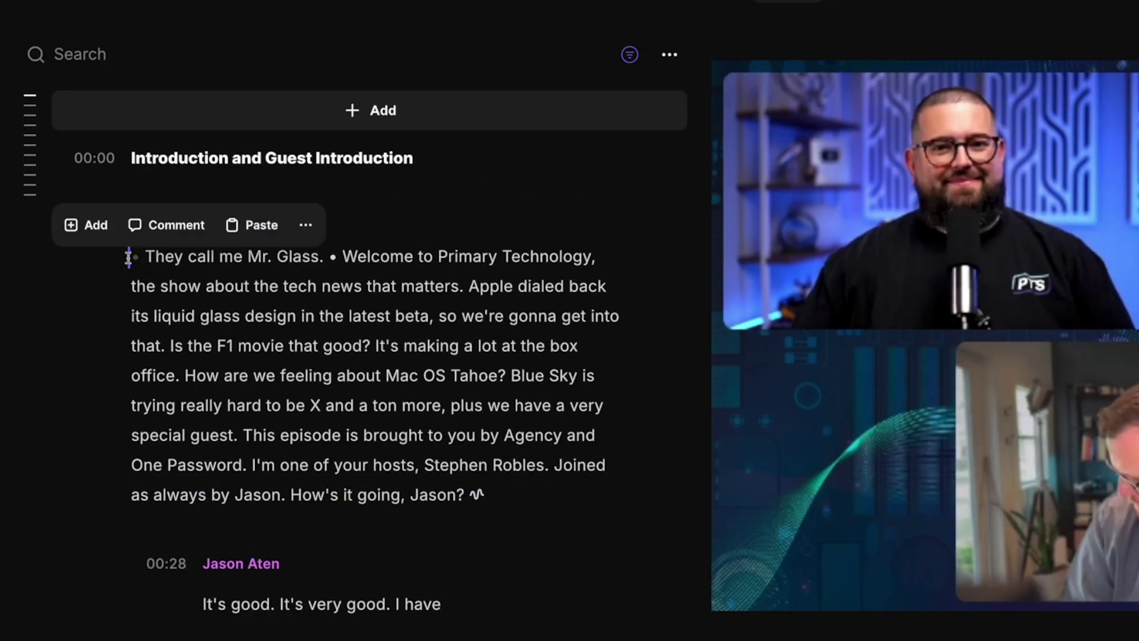
{"action": "left_click", "coordinate": [254, 229]}
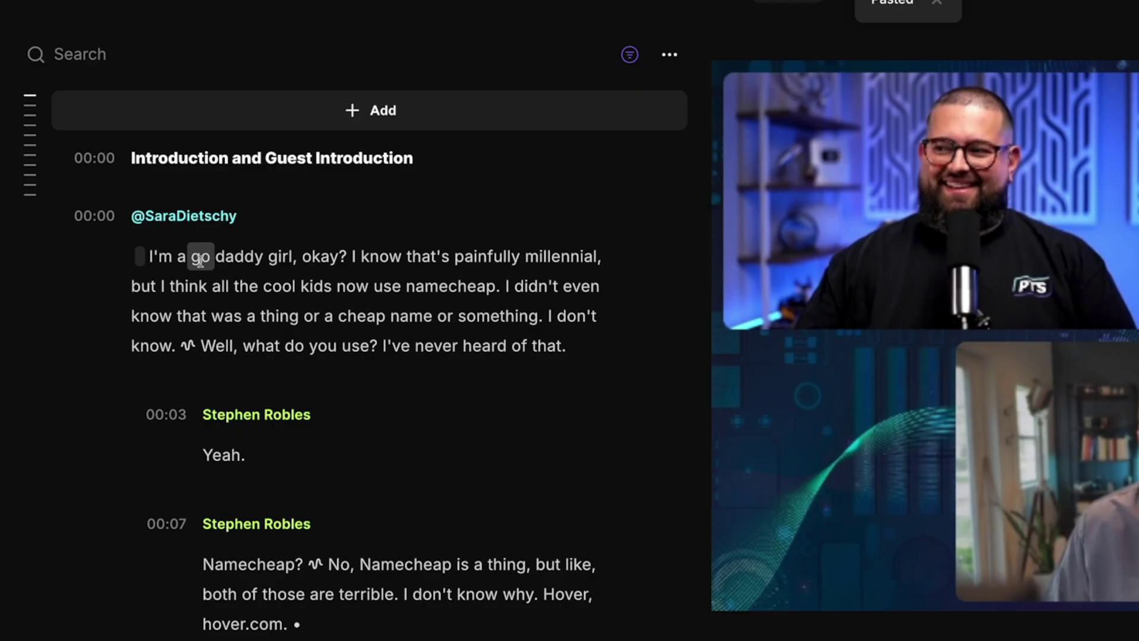
{"action": "double_click", "coordinate": [247, 261]}
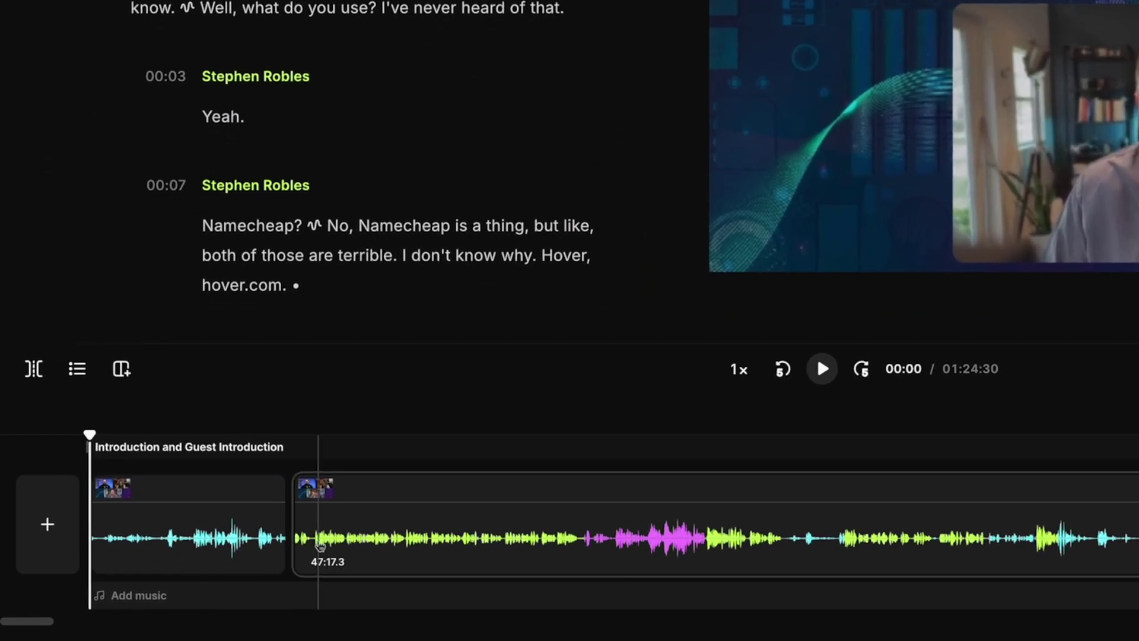
{"action": "mouse_move", "coordinate": [208, 537]}
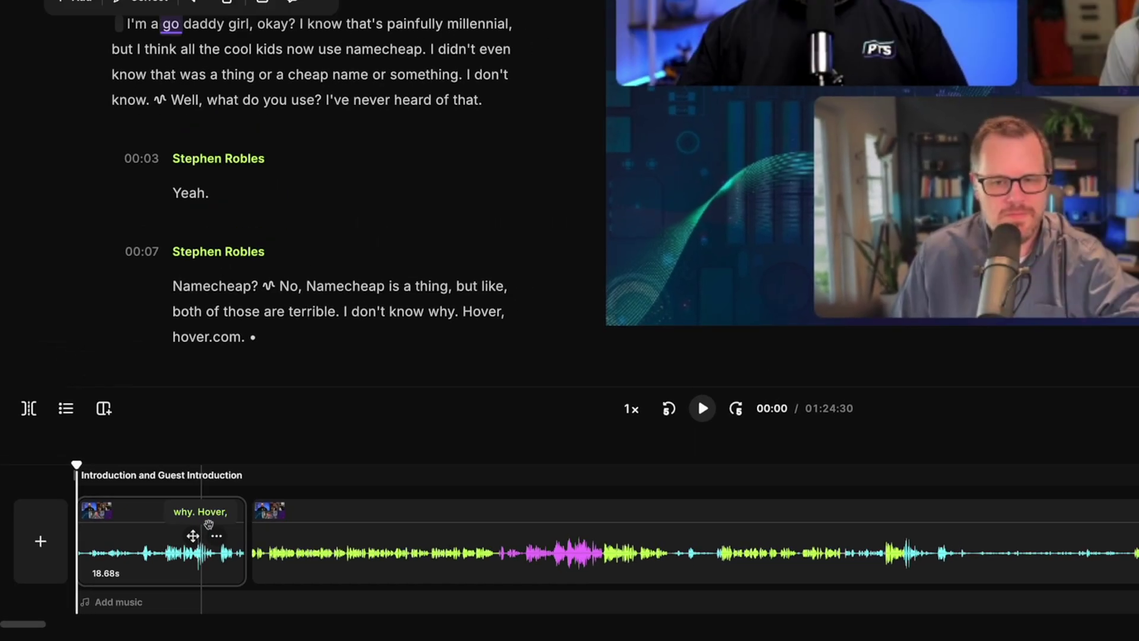
{"action": "left_click", "coordinate": [825, 368]}
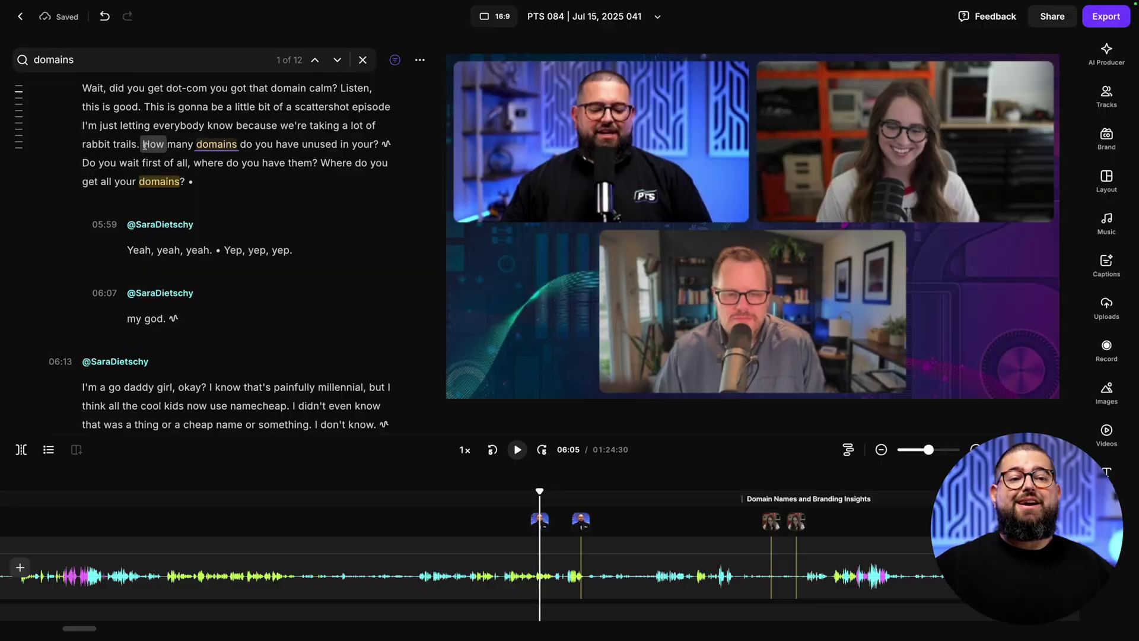
- Create a new edit from the 'How many domains' question through the go daddy paragraph
{"action": "left_click_drag", "start_coordinate": [143, 143], "coordinate": [265, 331]}
{"action": "scroll", "coordinate": [265, 330], "scroll_direction": "up", "scroll_amount": 3}
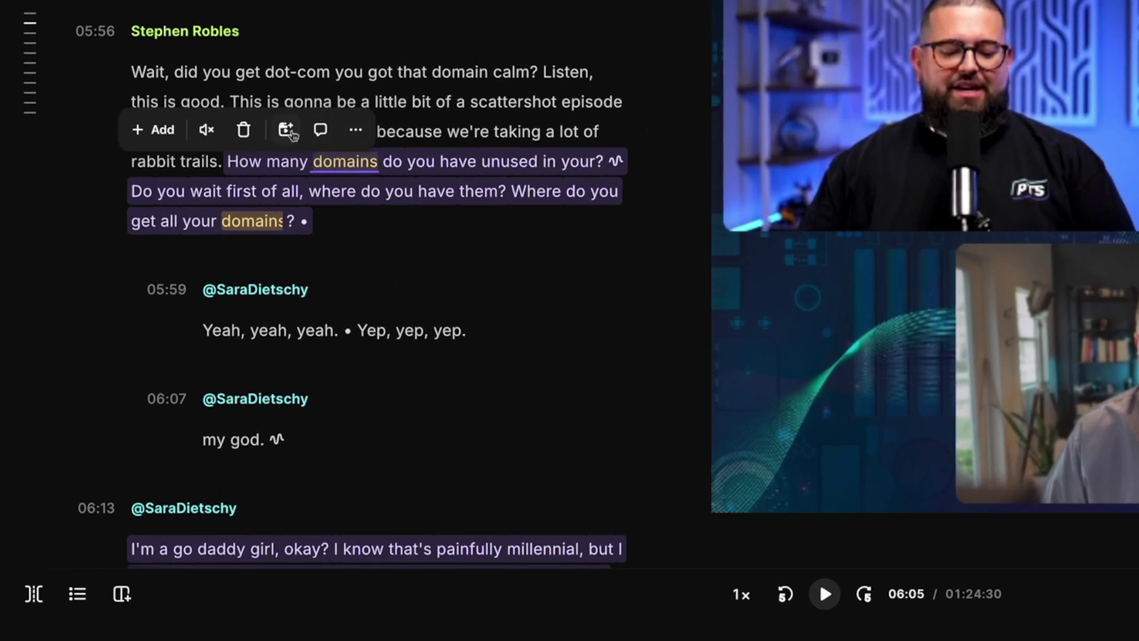
{"action": "left_click", "coordinate": [285, 130]}
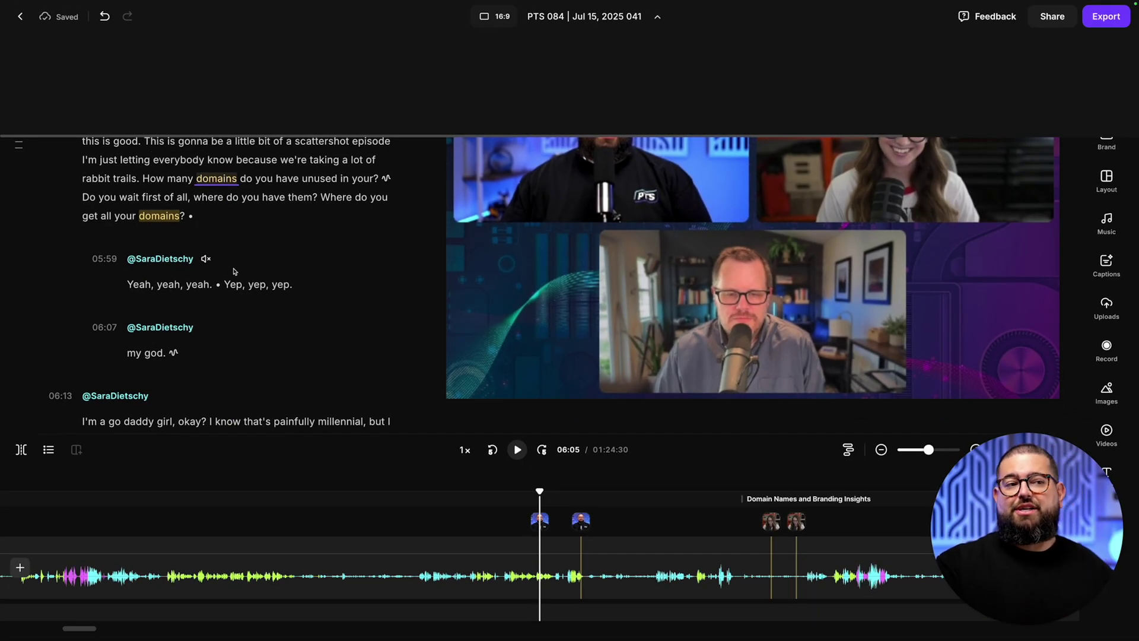
- Open the new 00:26 edit from the project's edits list
{"action": "left_click", "coordinate": [660, 19]}
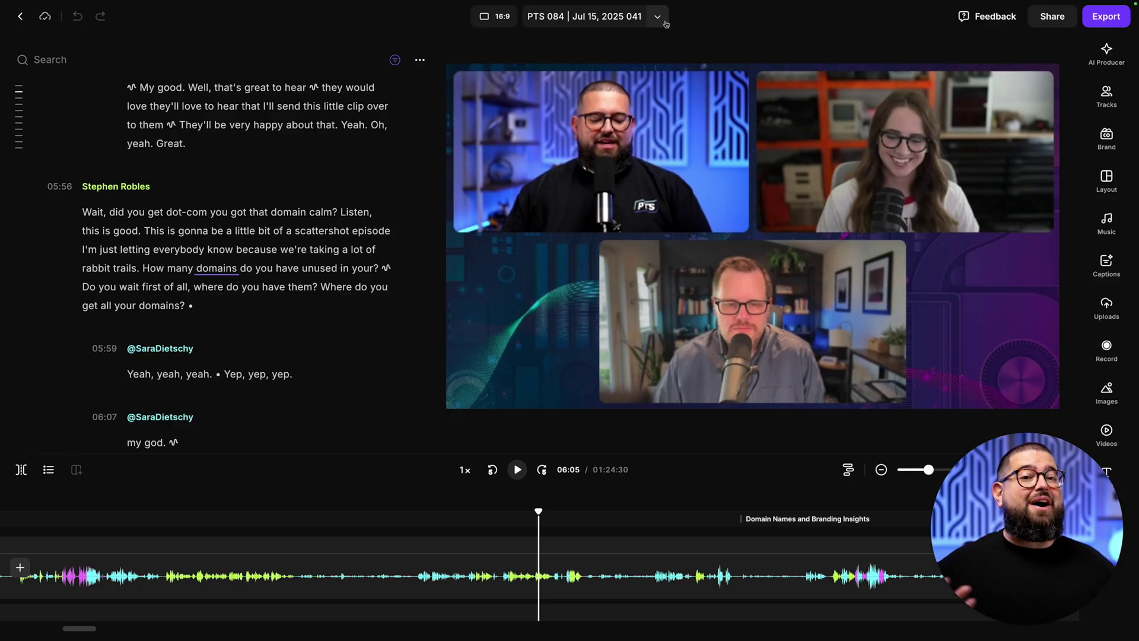
{"action": "left_click", "coordinate": [658, 18]}
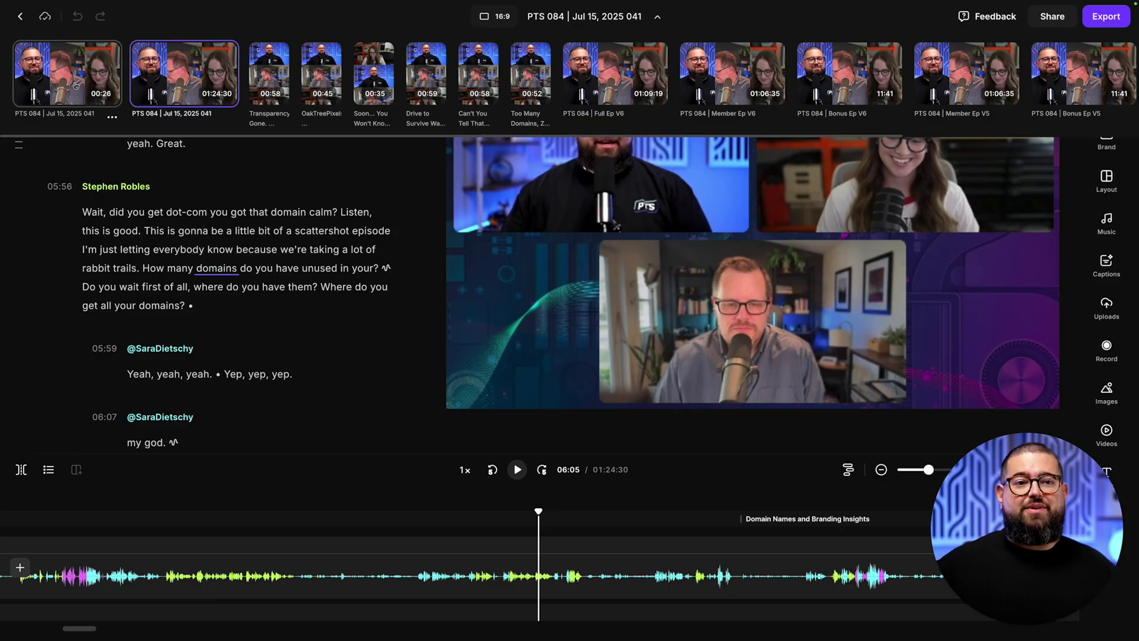
{"action": "left_click", "coordinate": [82, 82]}
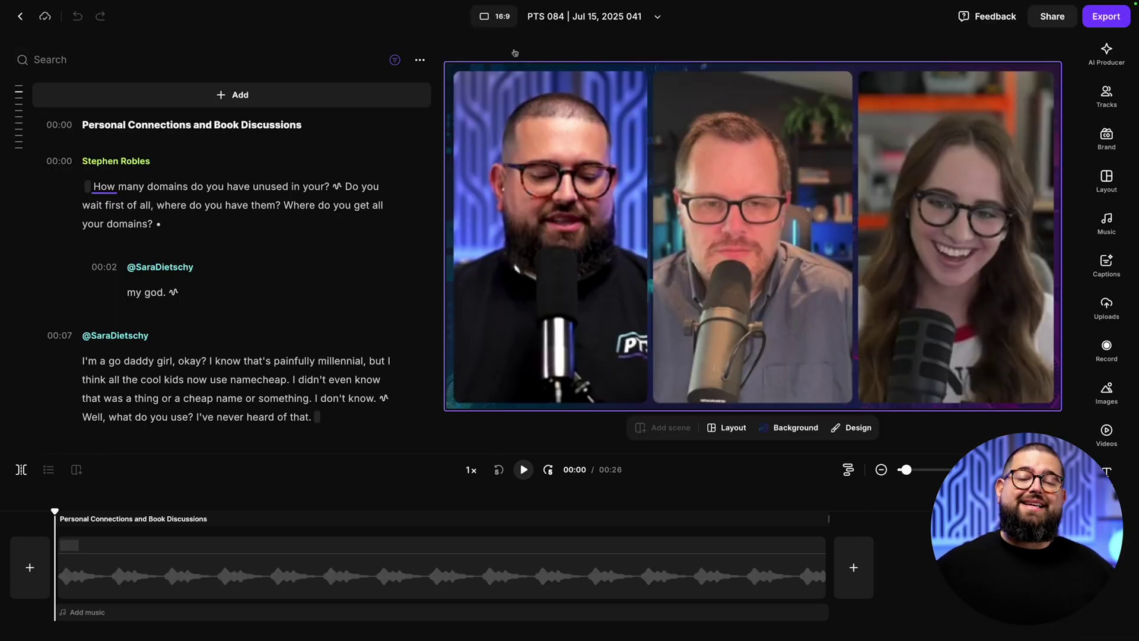
{"action": "left_click", "coordinate": [496, 18]}
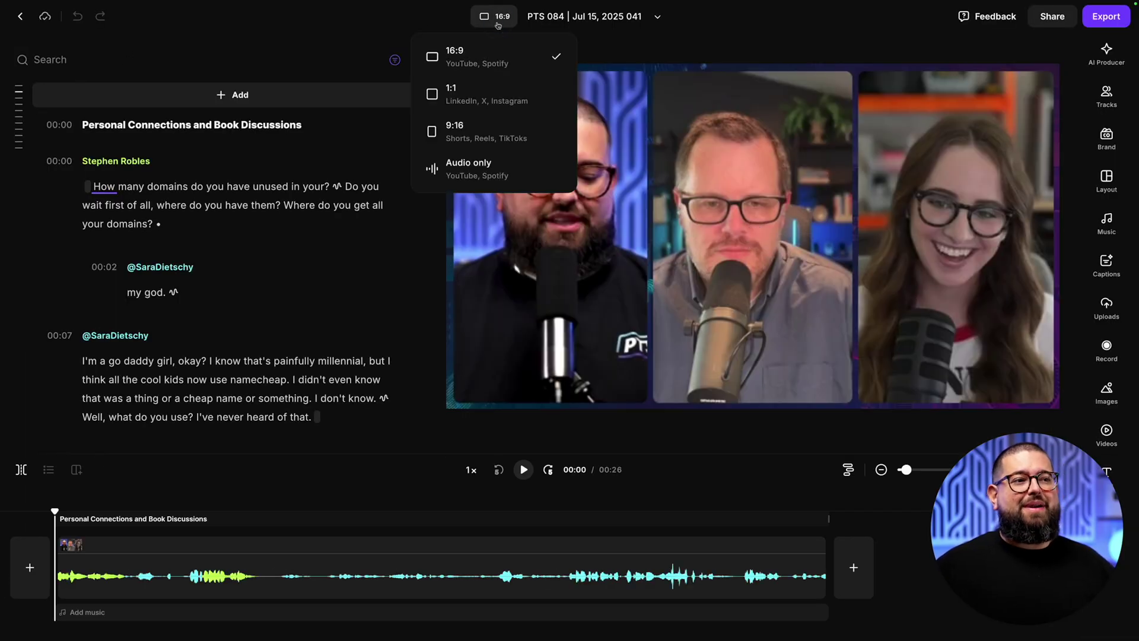
{"action": "left_click", "coordinate": [492, 130]}
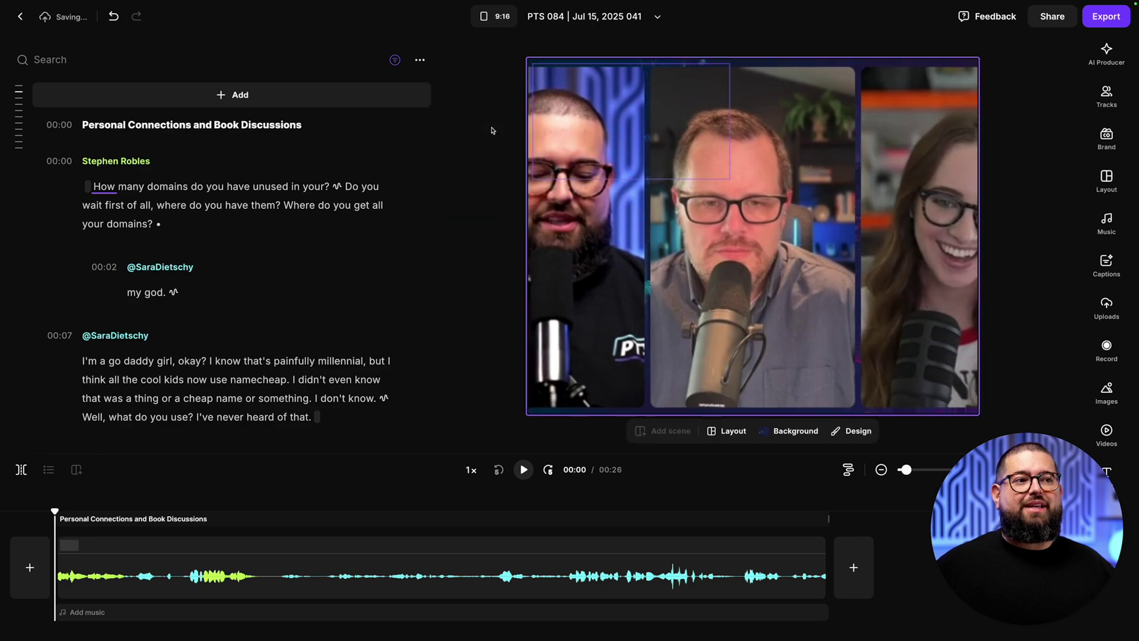
{"action": "left_click", "coordinate": [1107, 264]}
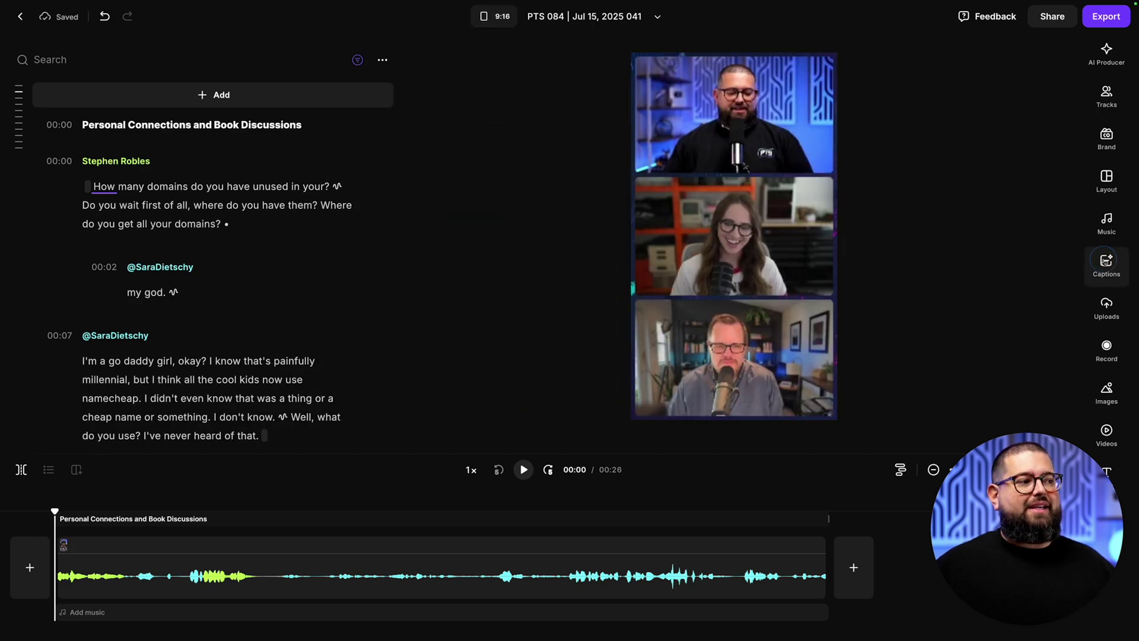
{"action": "left_click", "coordinate": [962, 145]}
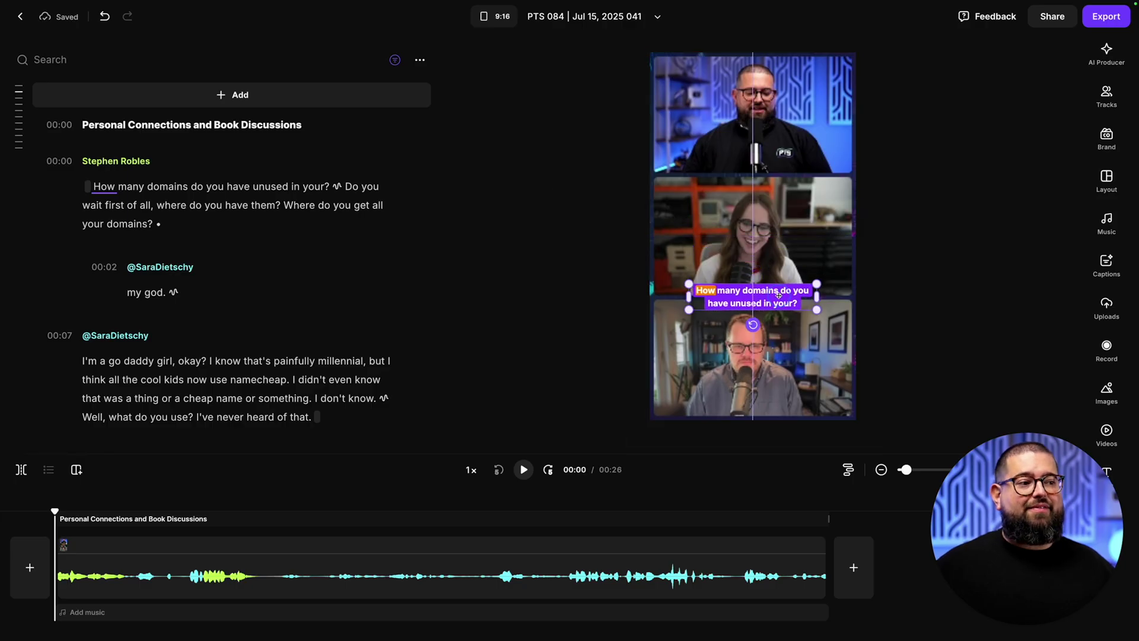
{"action": "key", "text": "space"}
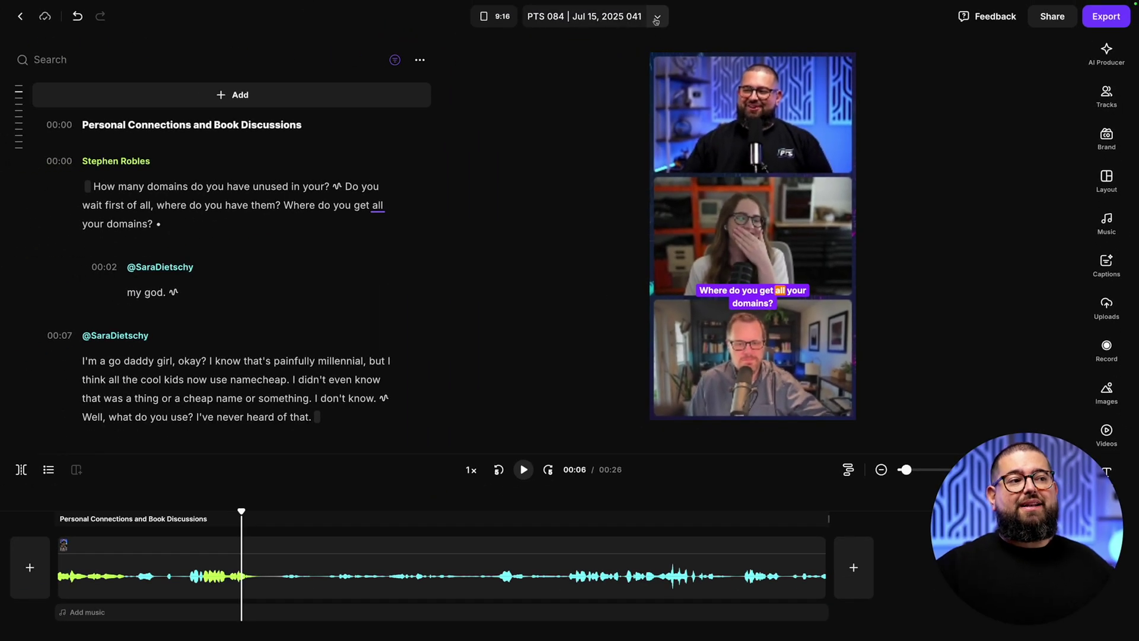
- Switch to the full-length 01:24:30 PTS 084 project and briefly play it
{"action": "left_click", "coordinate": [656, 19]}
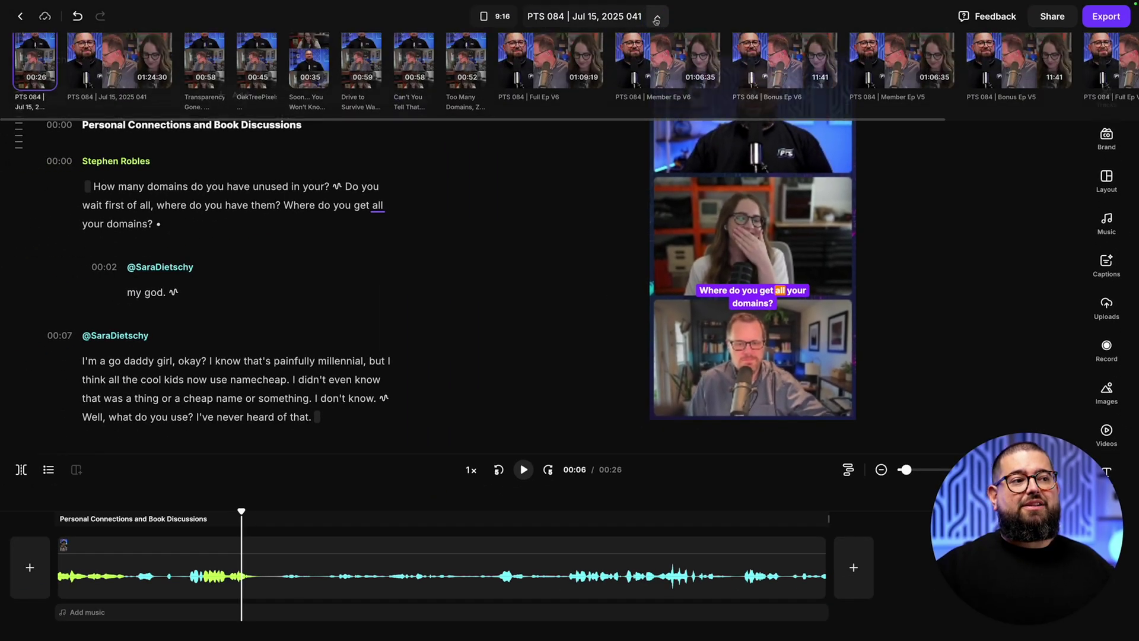
{"action": "left_click", "coordinate": [136, 74]}
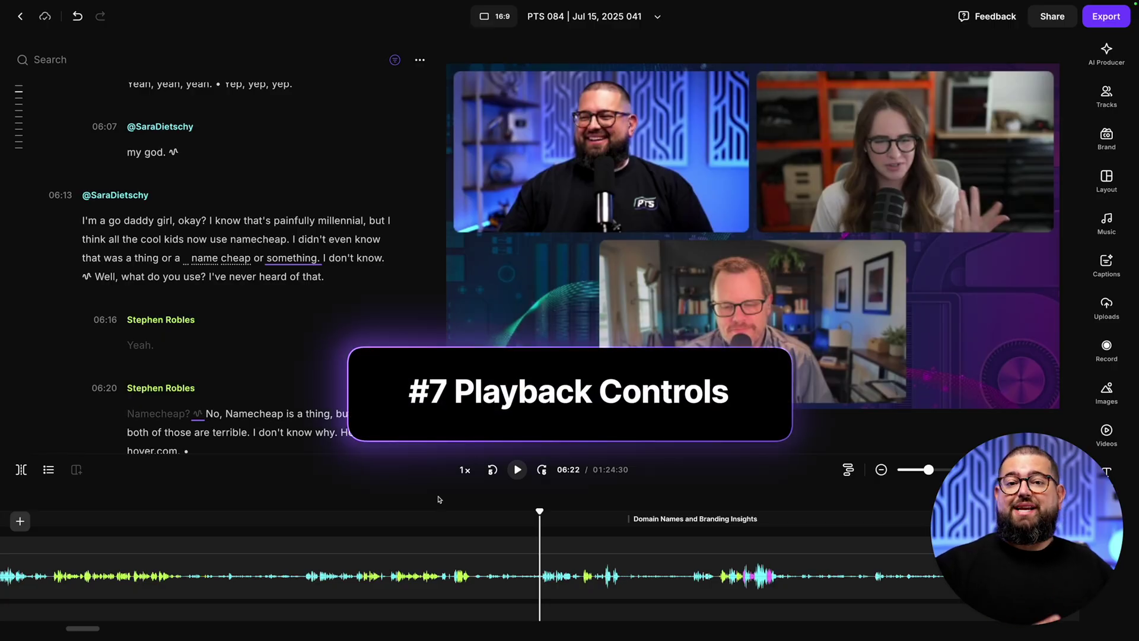
{"action": "left_click", "coordinate": [518, 470]}
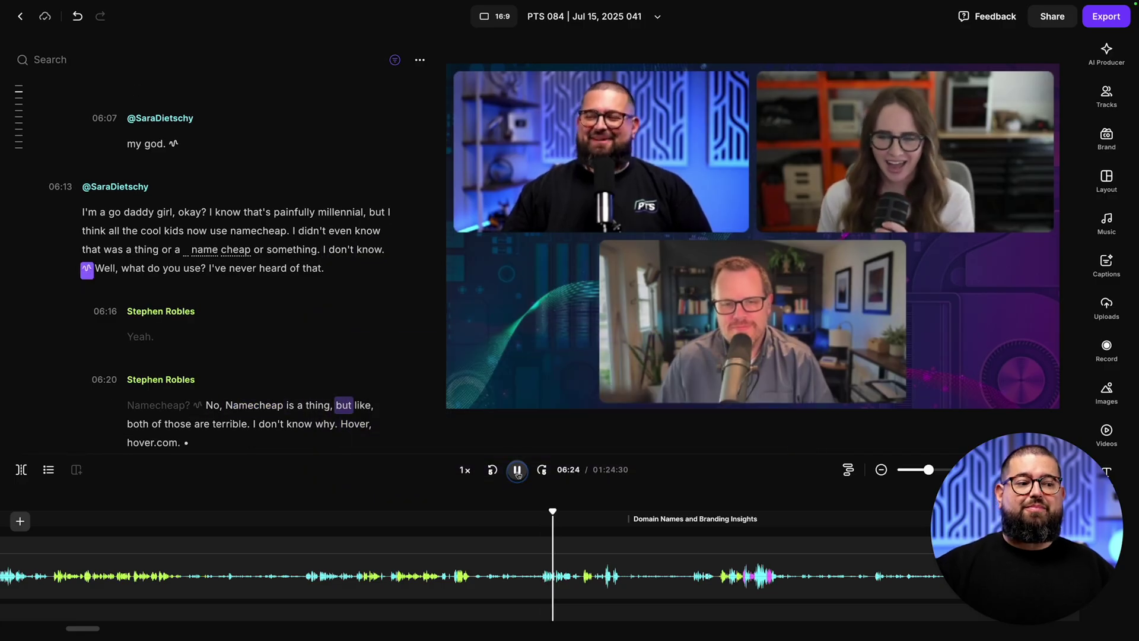
{"action": "left_click", "coordinate": [518, 470]}
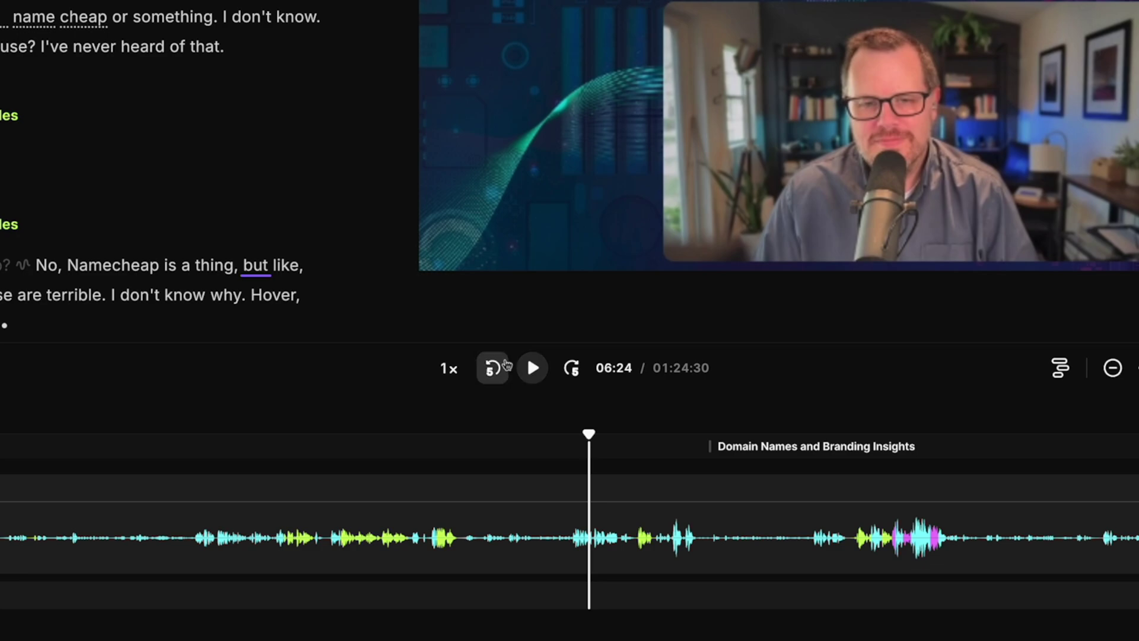
- Set playback speed to 2x, then test the skip-forward and step-back five-second buttons
{"action": "left_click", "coordinate": [446, 370]}
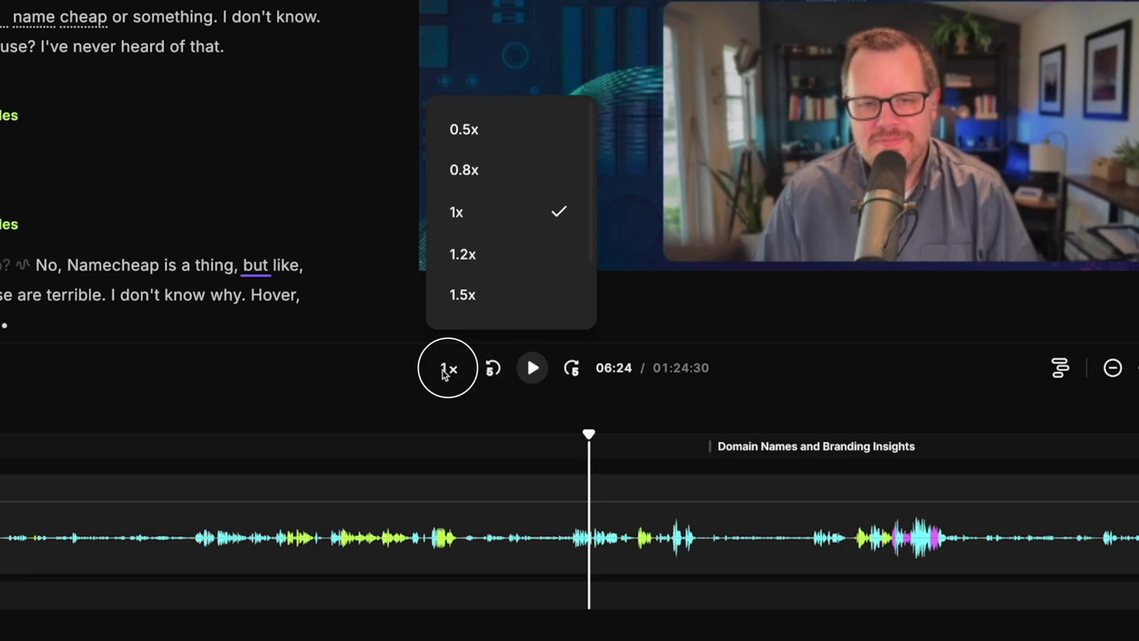
{"action": "scroll", "coordinate": [526, 286], "scroll_direction": "down", "scroll_amount": 2}
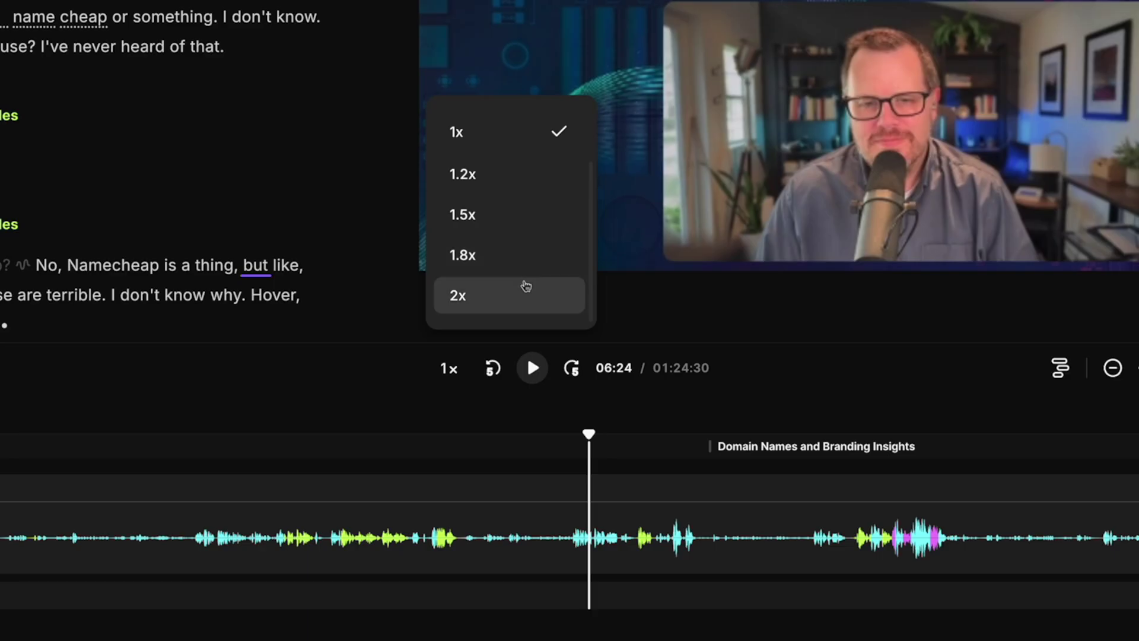
{"action": "left_click", "coordinate": [546, 297]}
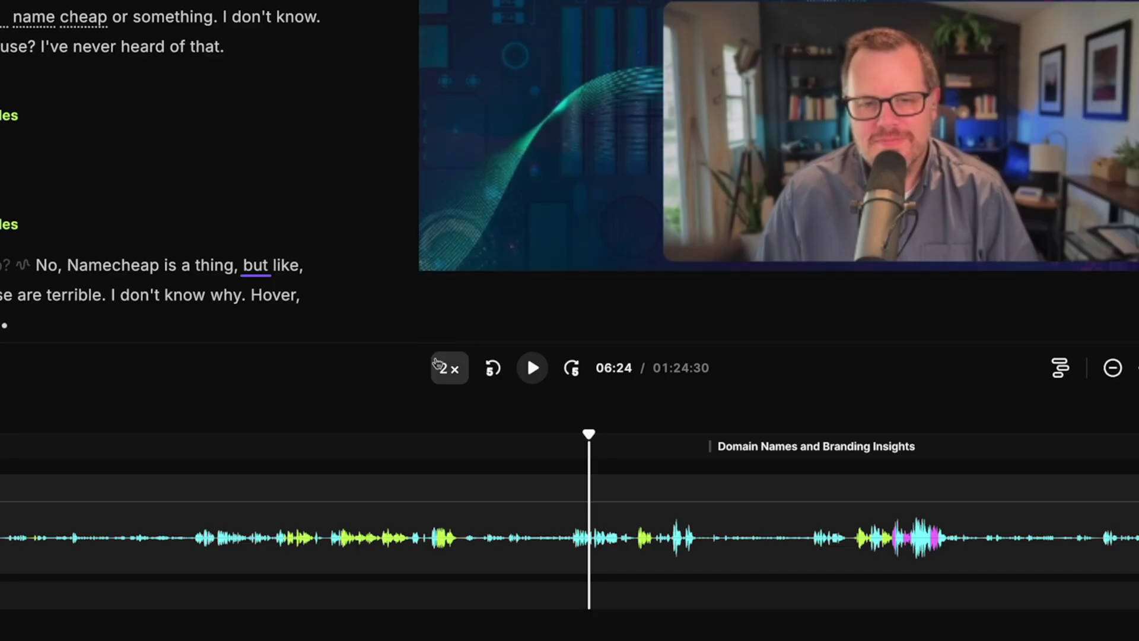
{"action": "left_click", "coordinate": [533, 369]}
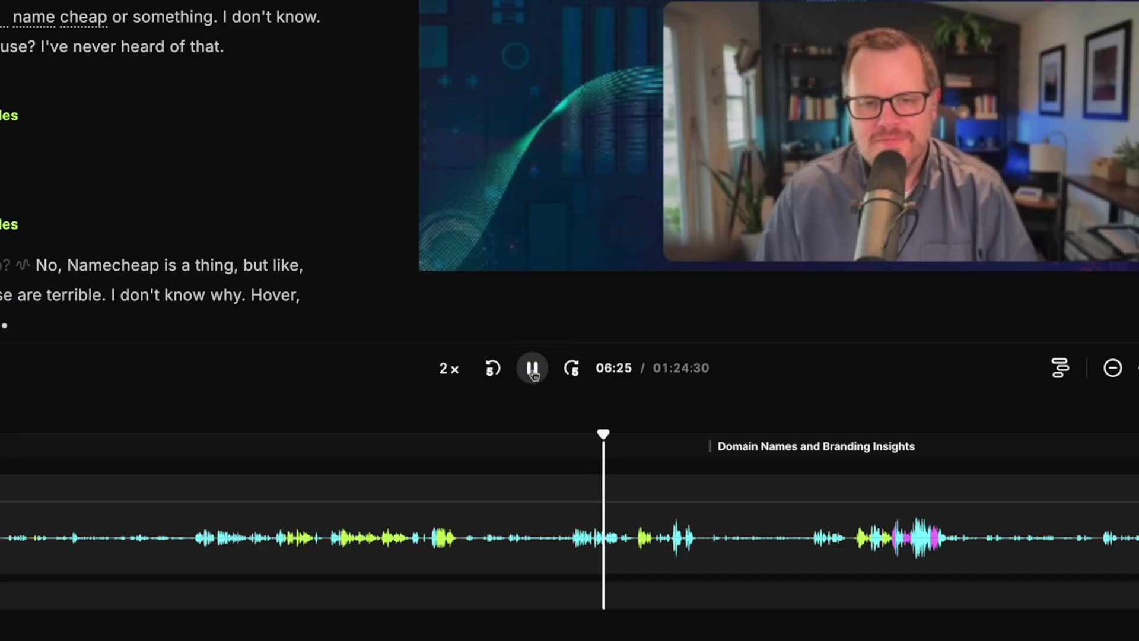
{"action": "left_click", "coordinate": [532, 369]}
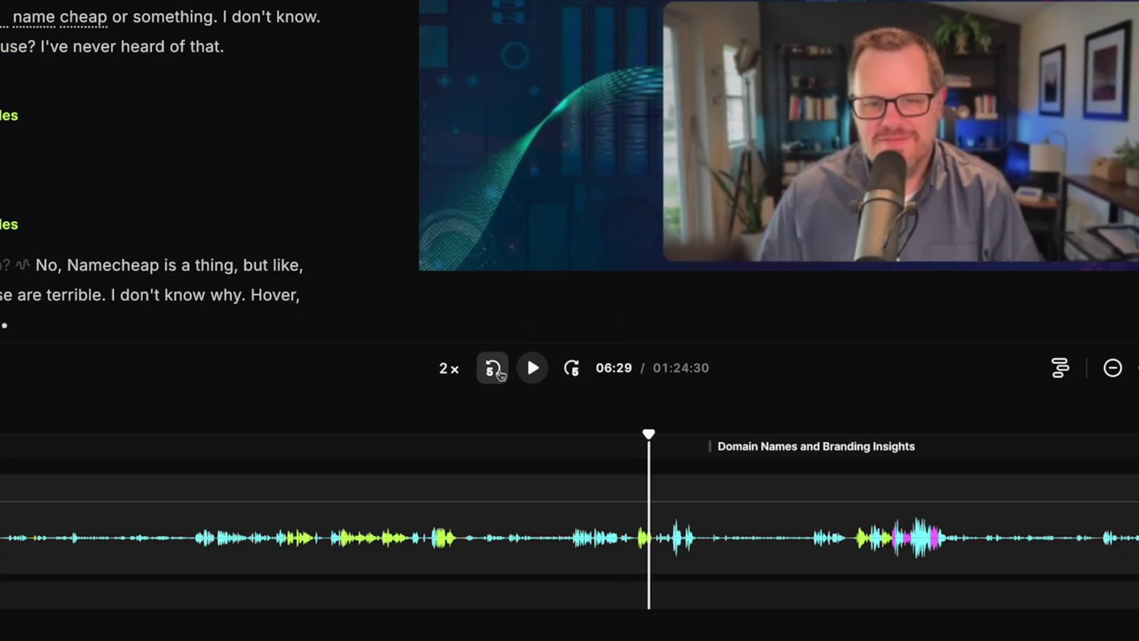
{"action": "left_click", "coordinate": [572, 368]}
{"action": "left_click", "coordinate": [493, 371]}
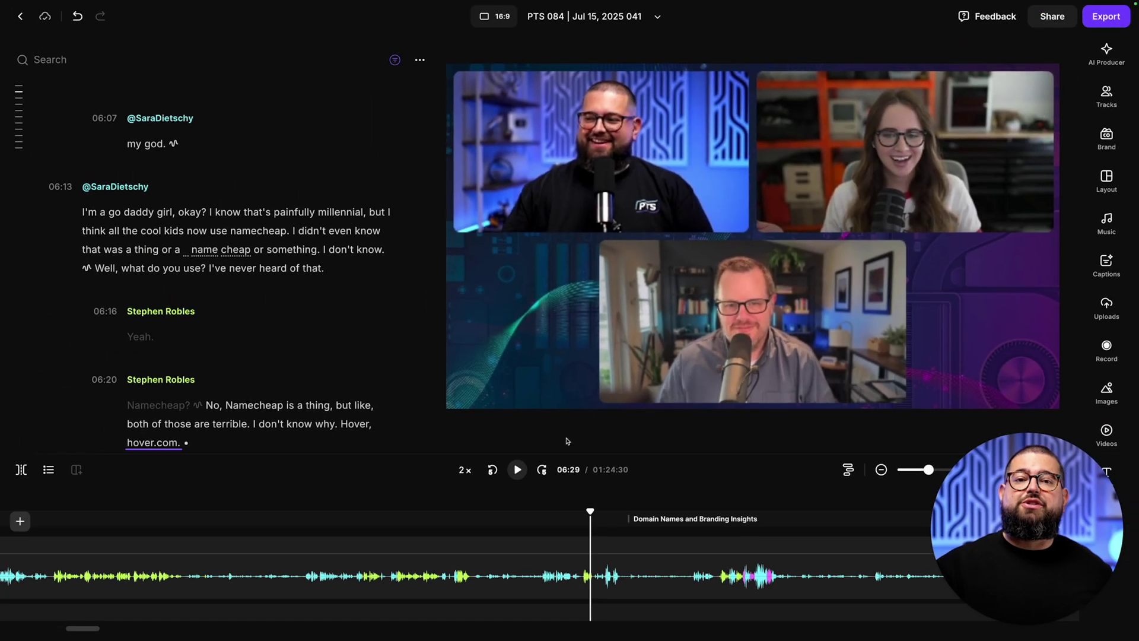
- Play, pause and skip with Space and arrow keys, then jump to the 06:13 transcript line
{"action": "key", "text": "space"}
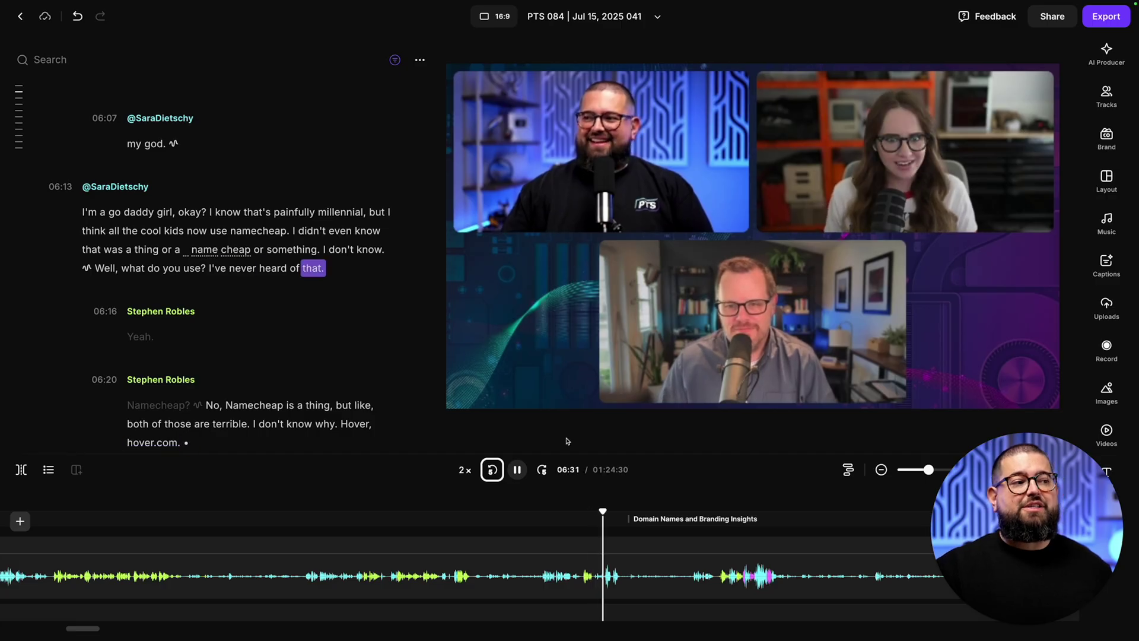
{"action": "key", "text": "space"}
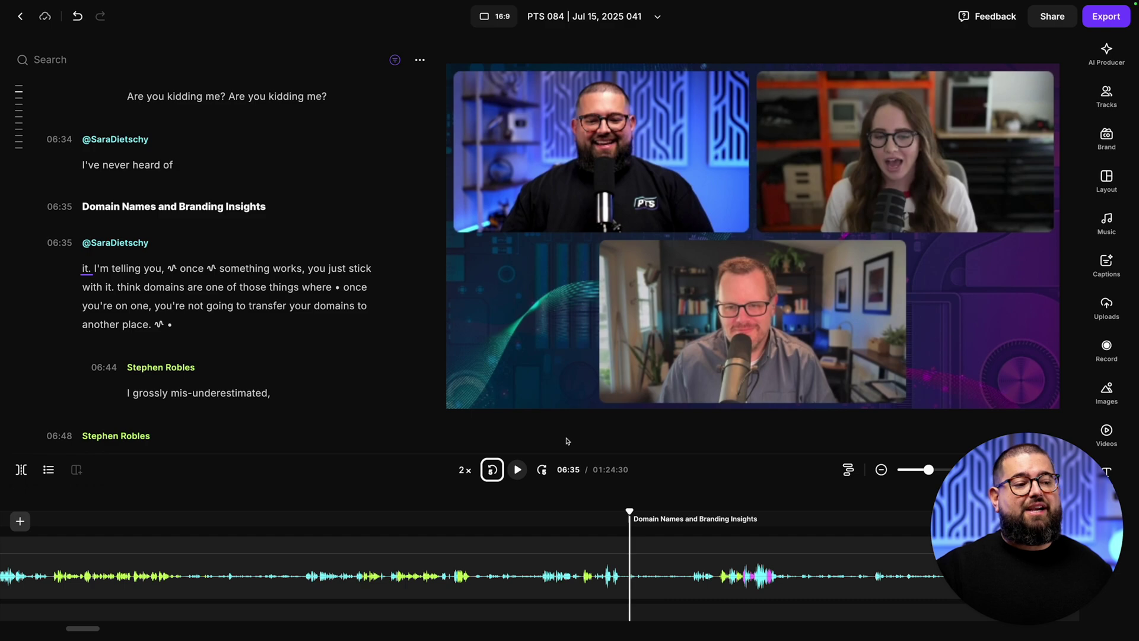
{"action": "key", "text": "Left"}
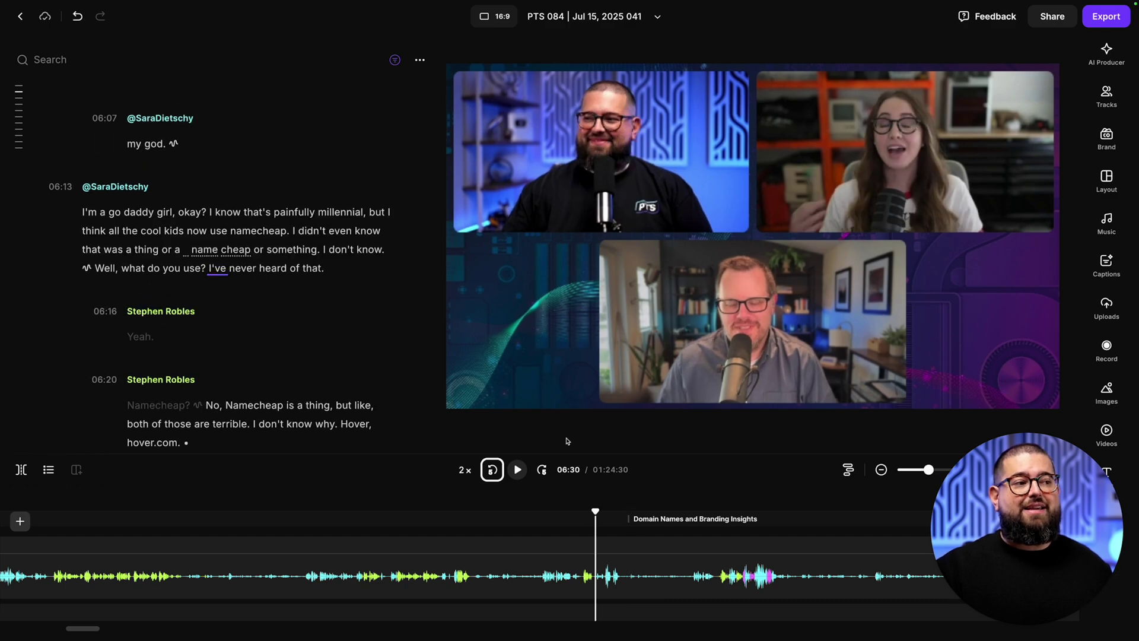
{"action": "key", "text": "Left"}
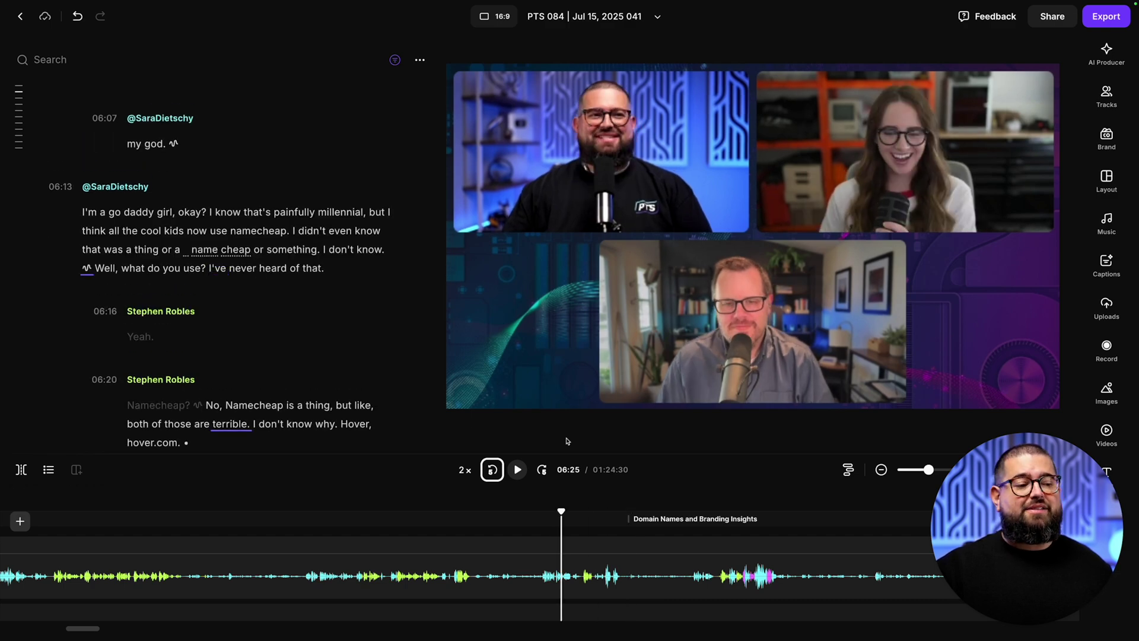
{"action": "key", "text": "Right"}
{"action": "key", "text": "Right"}
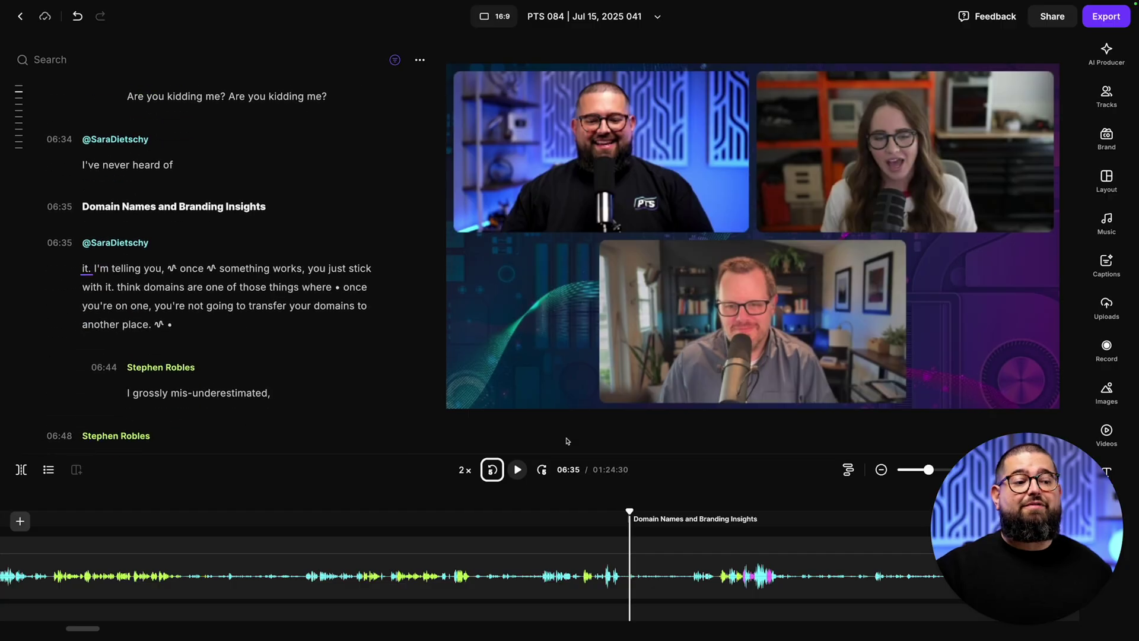
{"action": "key", "text": "space"}
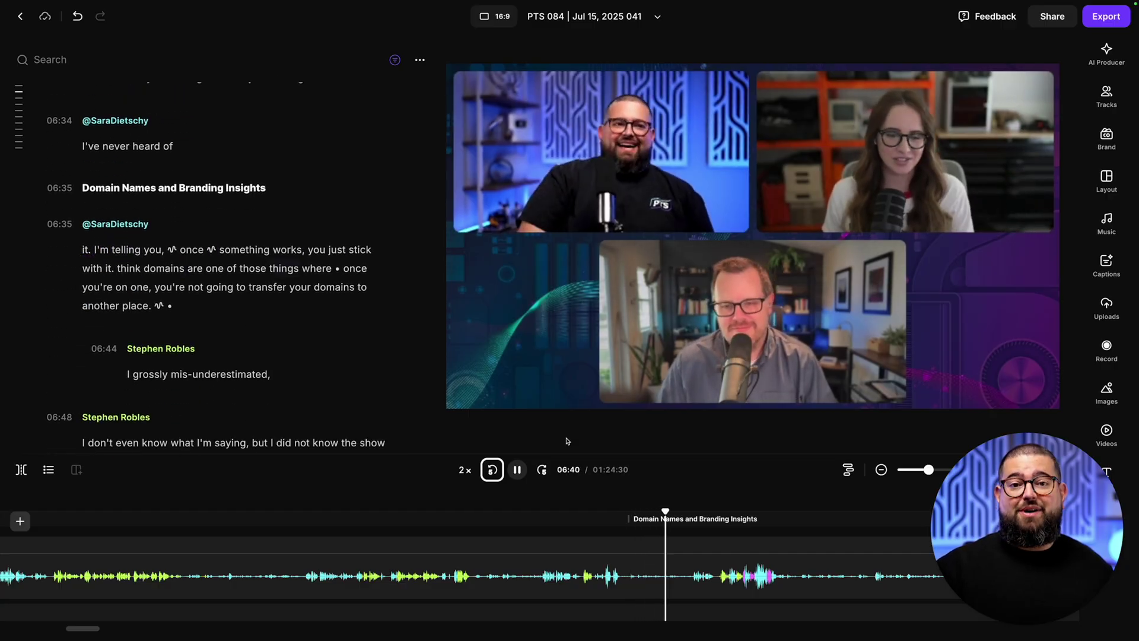
{"action": "key", "text": "space"}
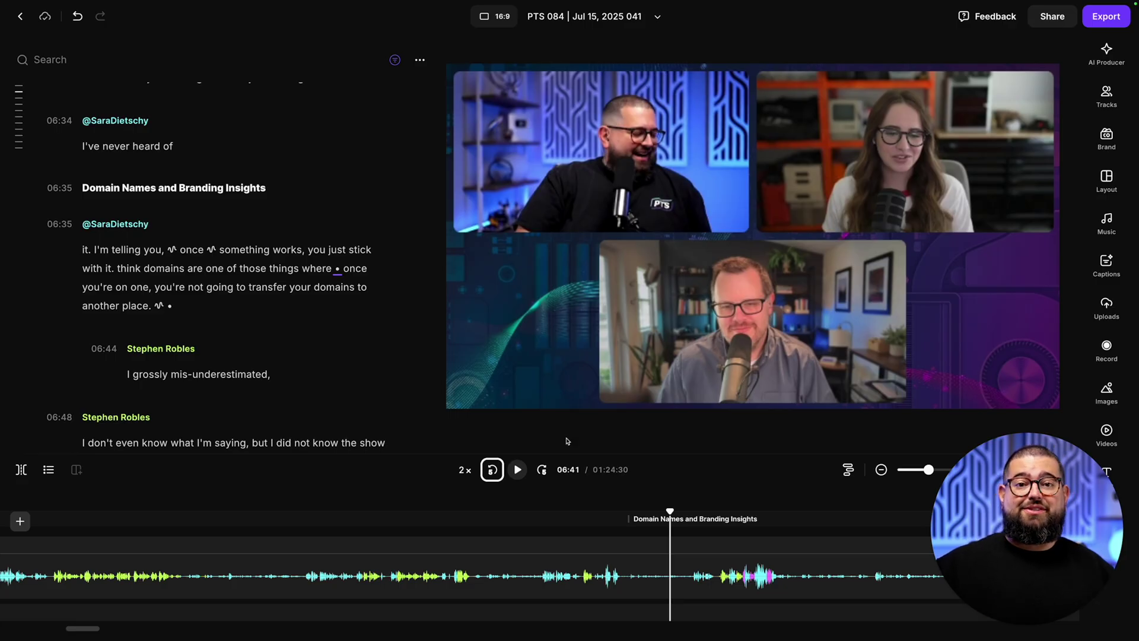
{"action": "left_click", "coordinate": [477, 542]}
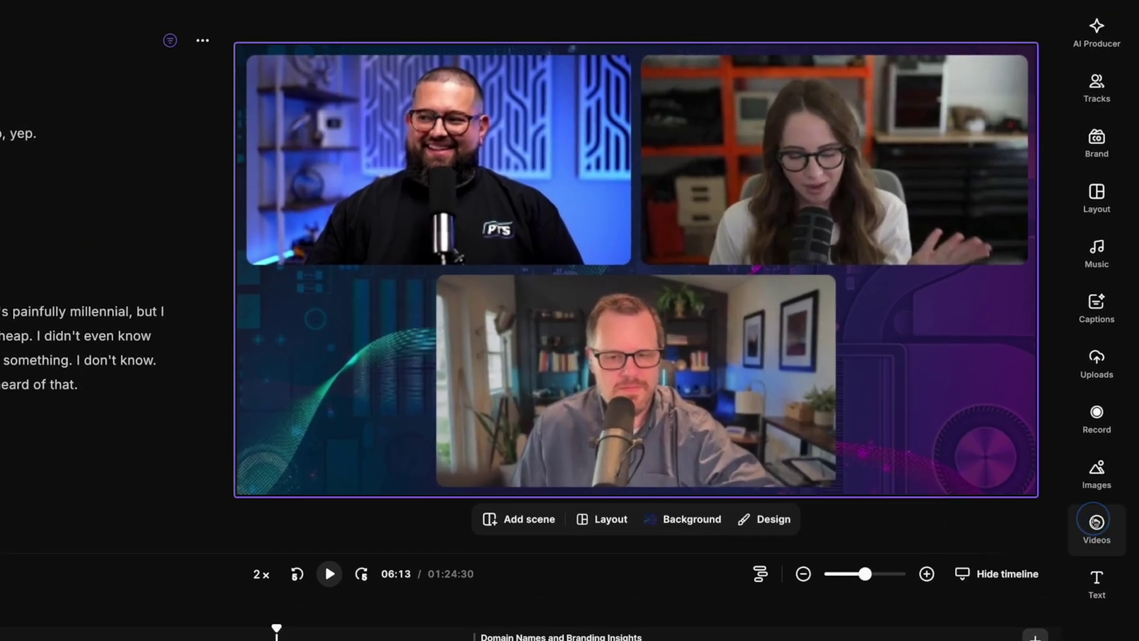
- Search stock videos for 'laptop typing' and add the overhead laptops clip at 06:13
{"action": "left_click", "coordinate": [1096, 522]}
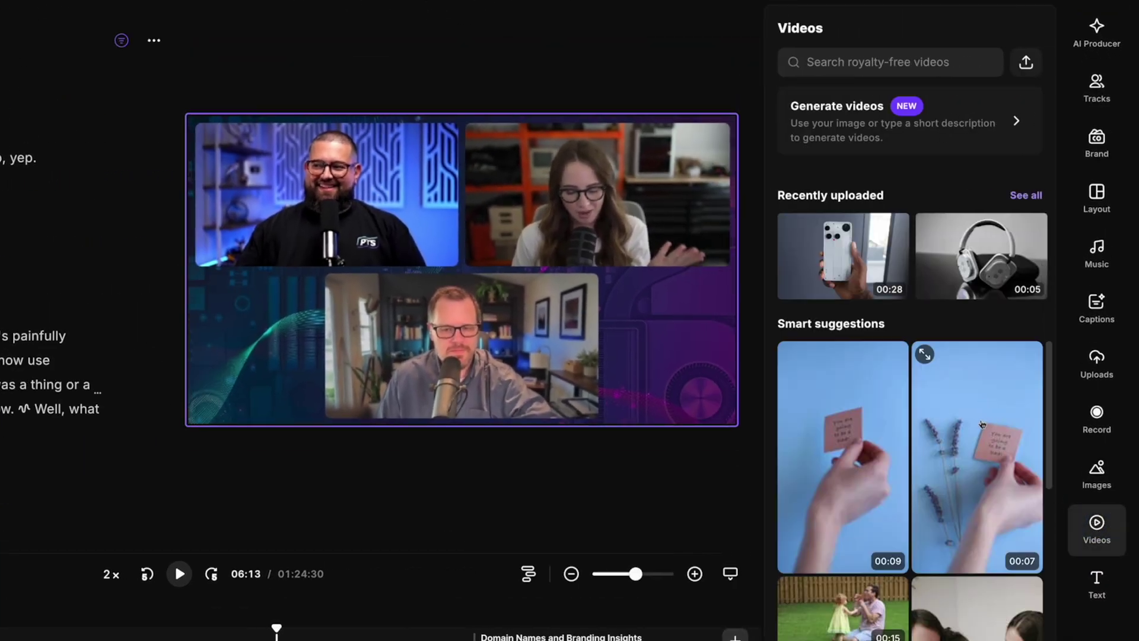
{"action": "left_click", "coordinate": [929, 65]}
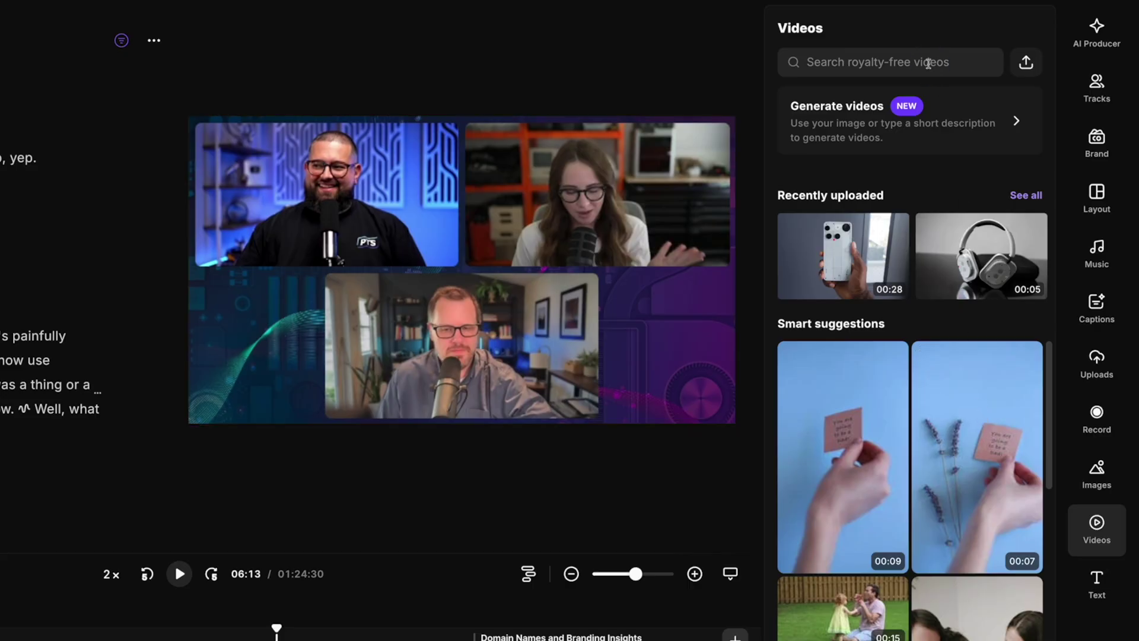
{"action": "type", "text": "laptop typing"}
{"action": "key", "text": "Return"}
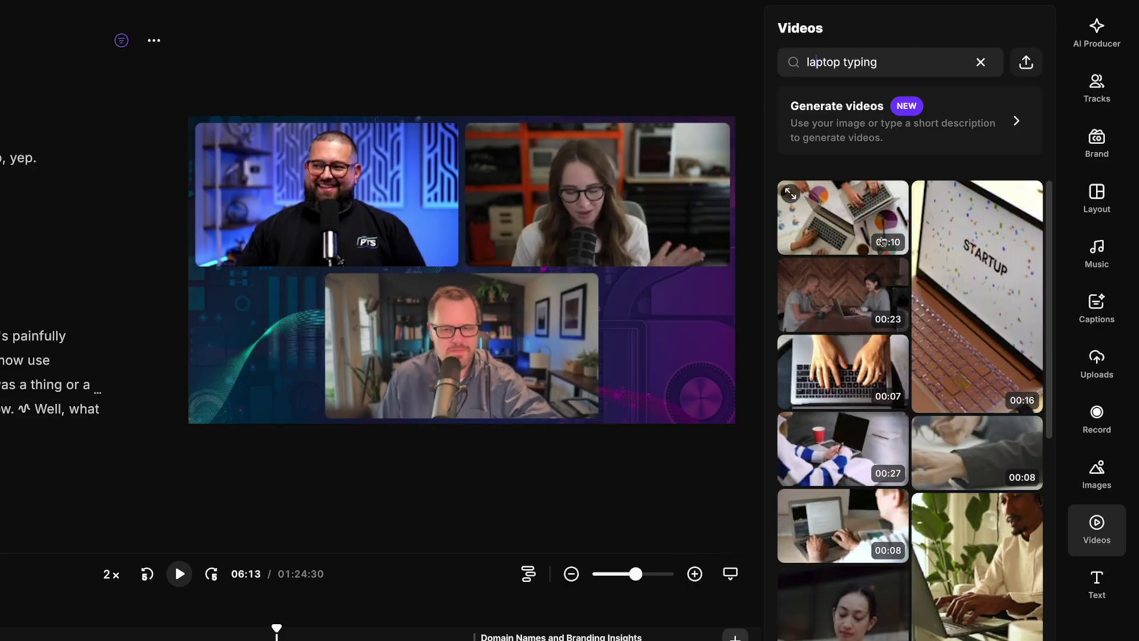
{"action": "left_click", "coordinate": [833, 206]}
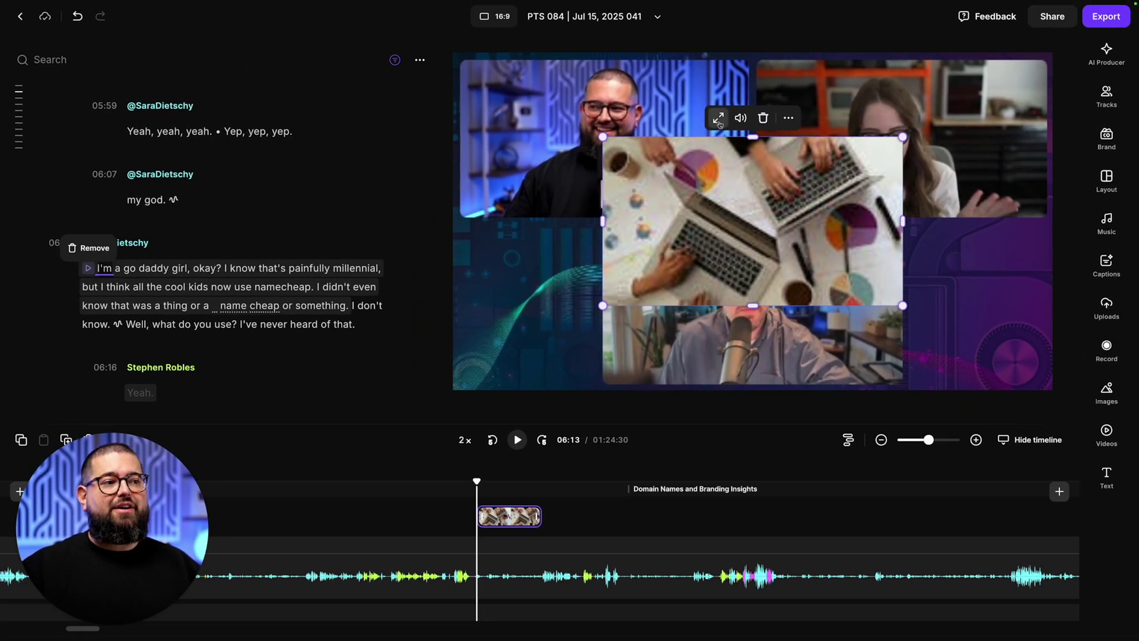
- Maximize the laptop clip to full frame, set its volume to 0%, and play it back
{"action": "left_click", "coordinate": [605, 117]}
{"action": "left_click", "coordinate": [747, 33]}
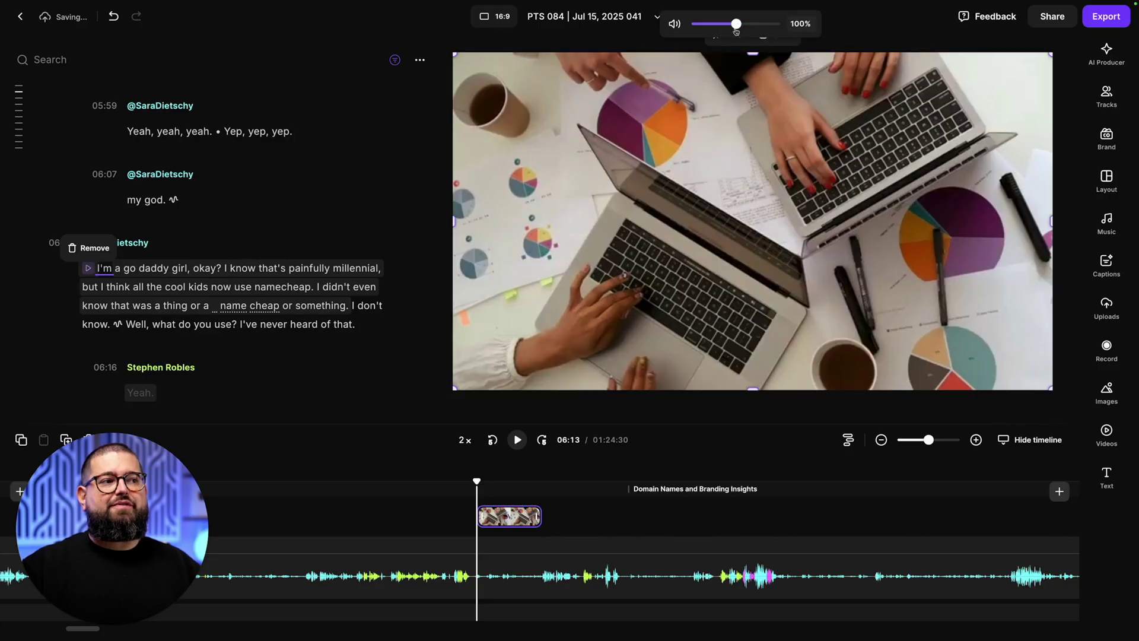
{"action": "left_click", "coordinate": [683, 22]}
{"action": "left_click", "coordinate": [517, 439]}
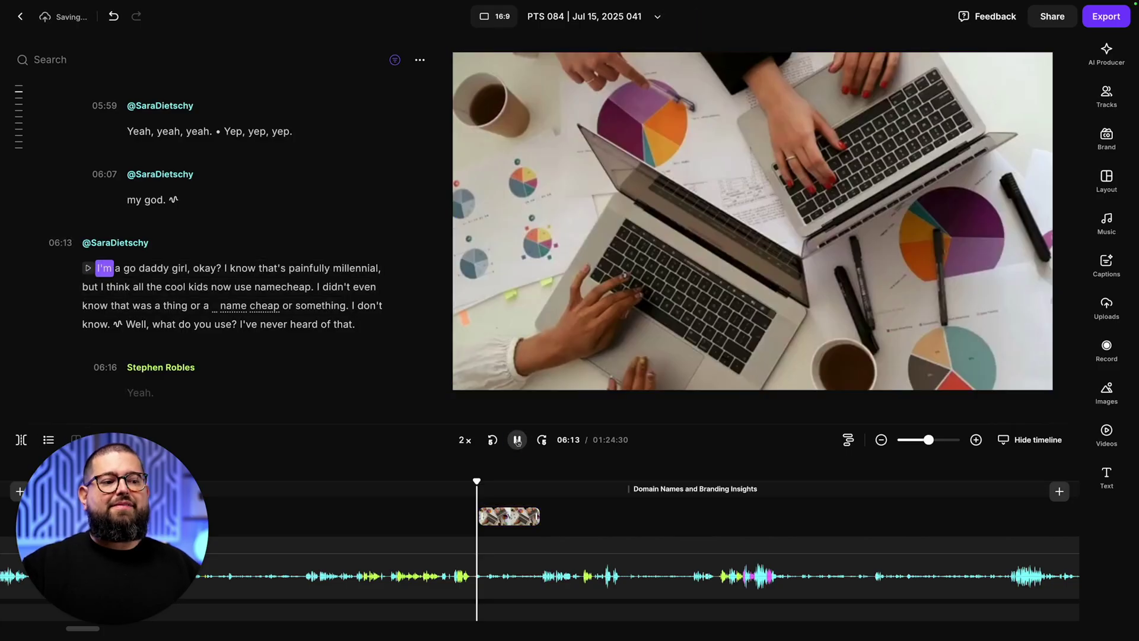
{"action": "left_click", "coordinate": [517, 439]}
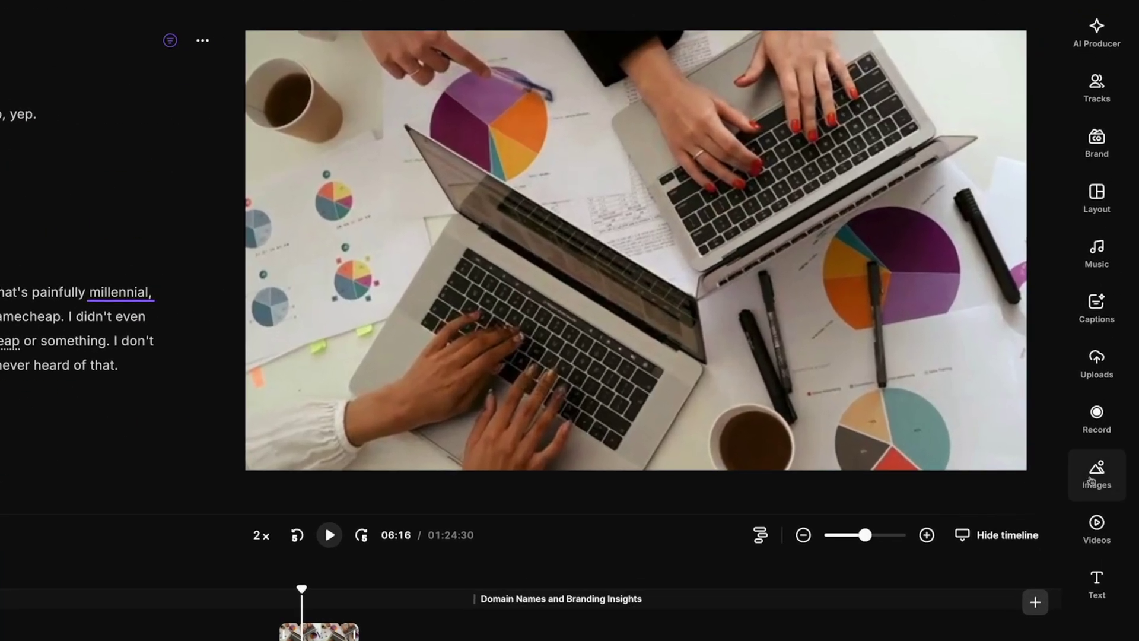
- Overlay the two-smartphones stock photo, narrow it, and keep a plain rectangle mask
{"action": "left_click", "coordinate": [1106, 392]}
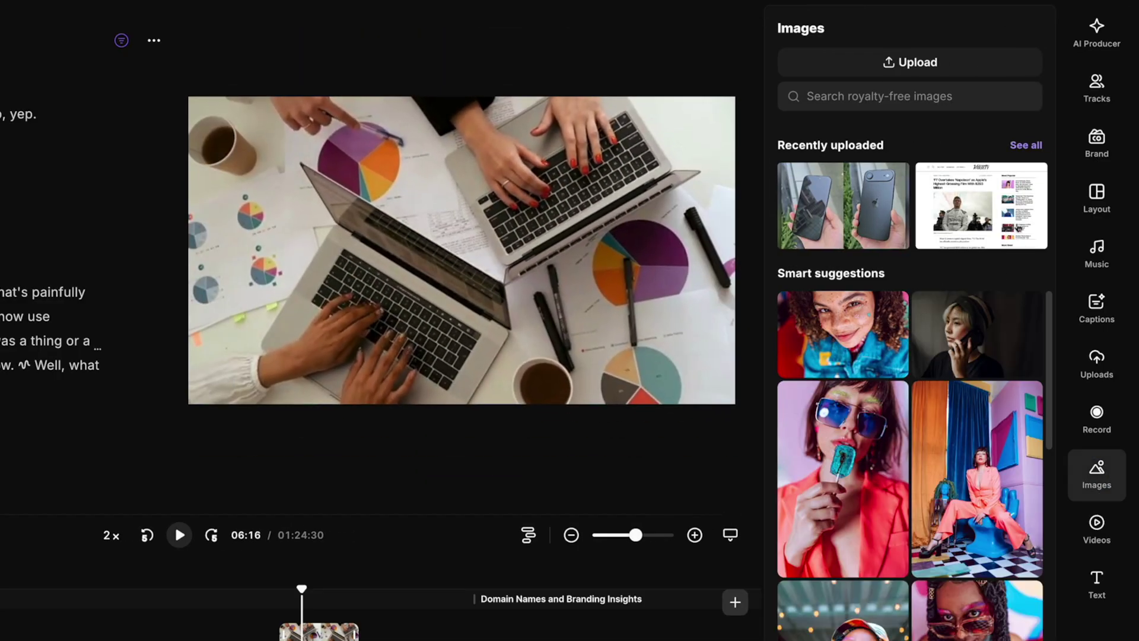
{"action": "left_click", "coordinate": [855, 212]}
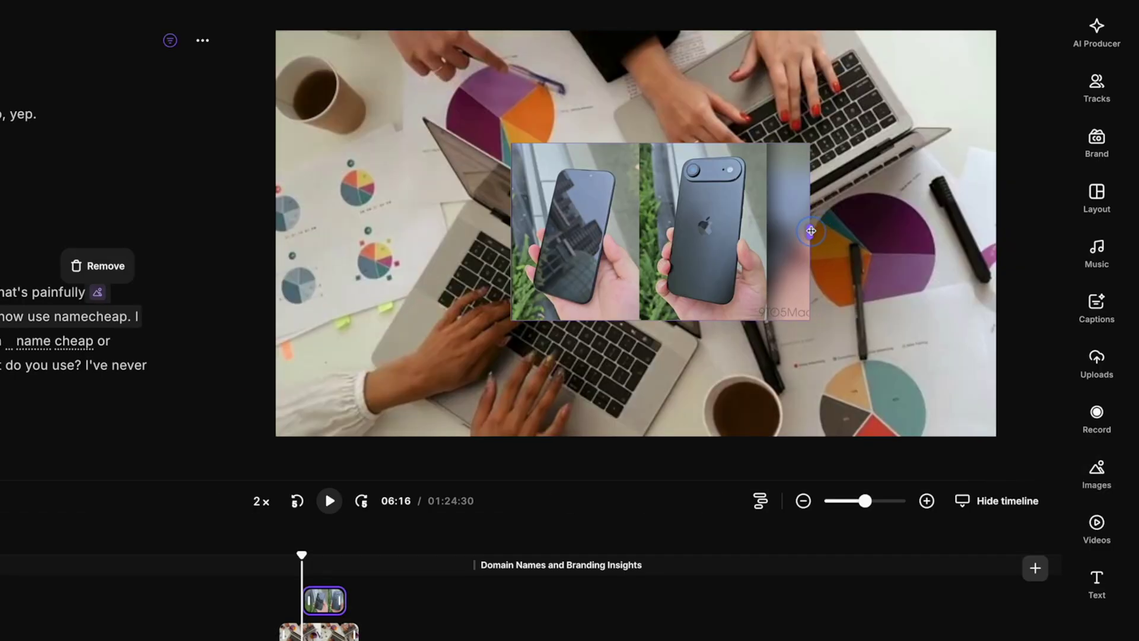
{"action": "left_click_drag", "start_coordinate": [811, 231], "coordinate": [765, 237]}
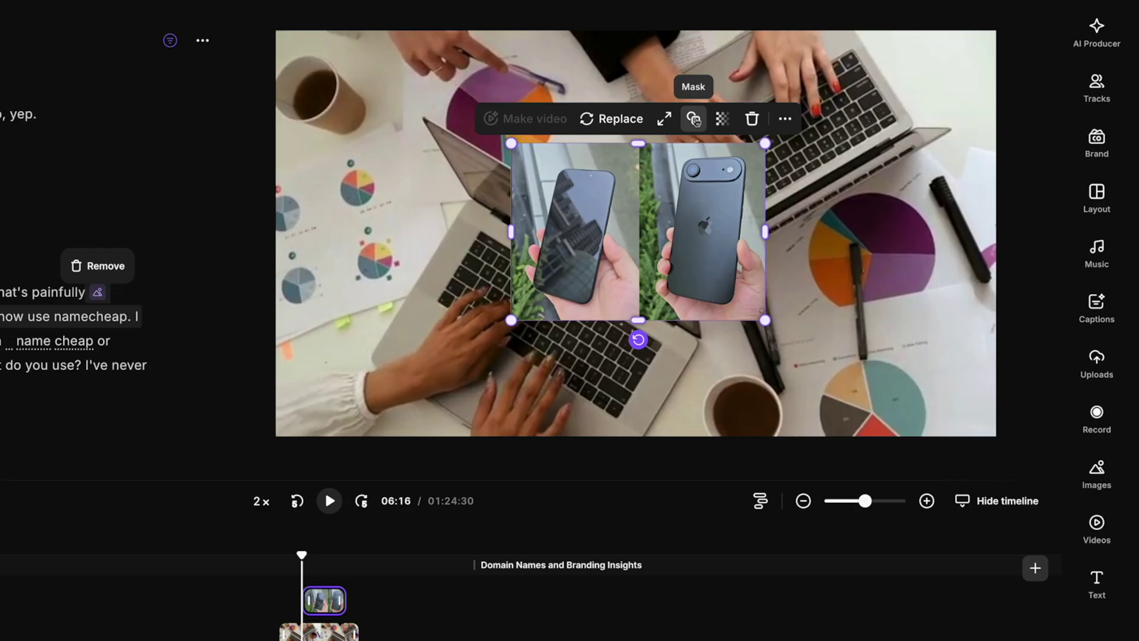
{"action": "left_click", "coordinate": [693, 117]}
{"action": "left_click", "coordinate": [723, 85]}
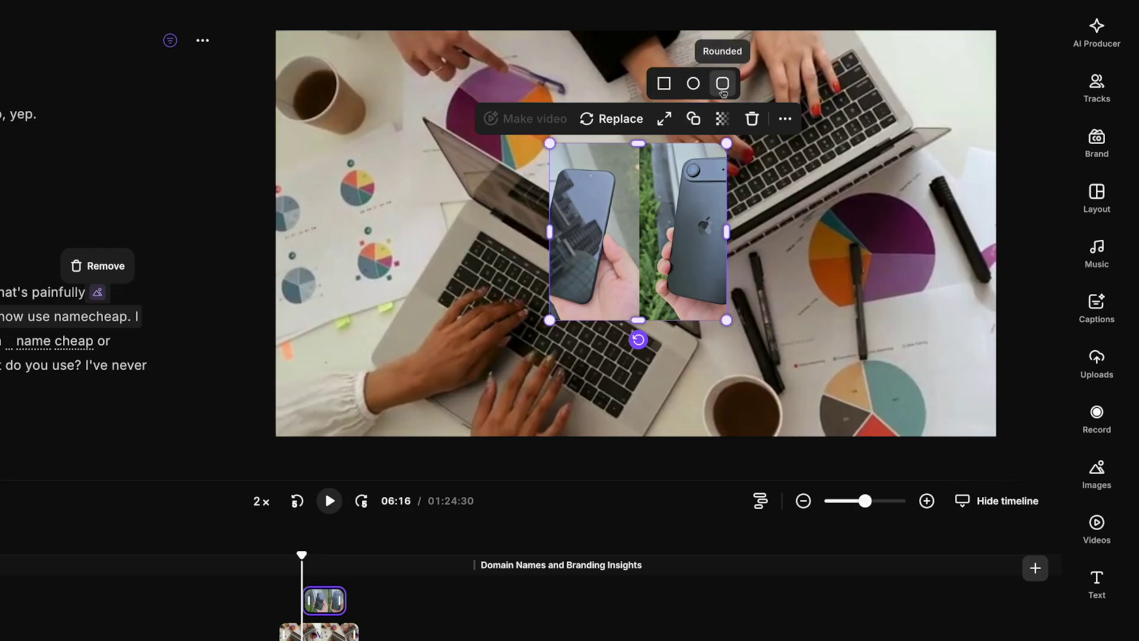
{"action": "left_click", "coordinate": [688, 88]}
{"action": "left_click", "coordinate": [666, 86]}
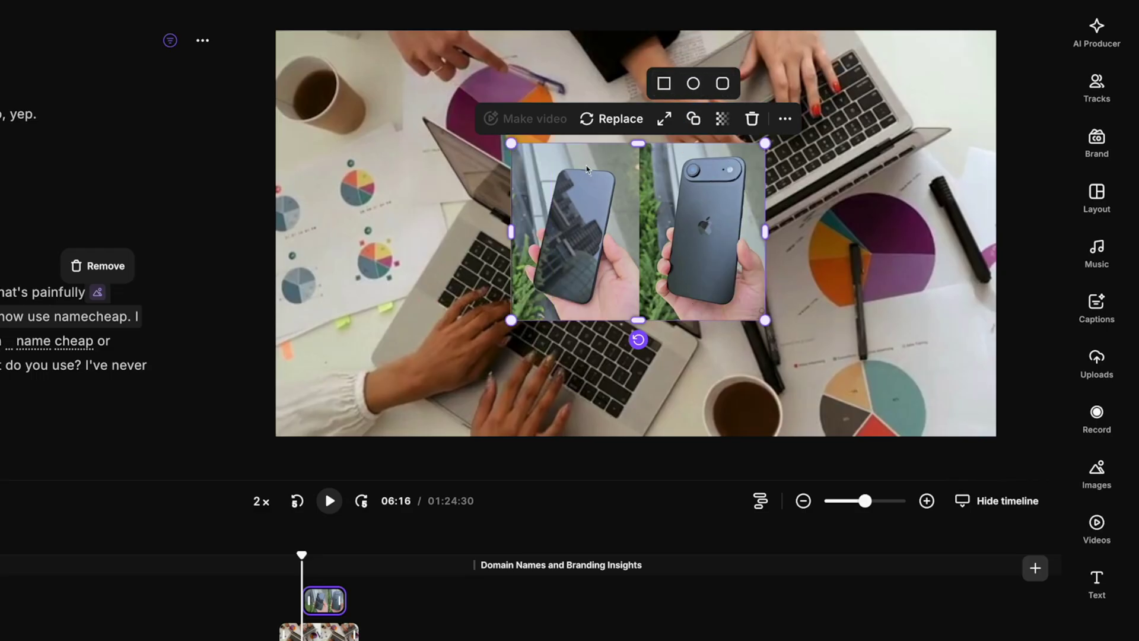
- Adjust the phone overlay's opacity, enlarge it toward the upper right, and review from 06:17
{"action": "left_click", "coordinate": [724, 119]}
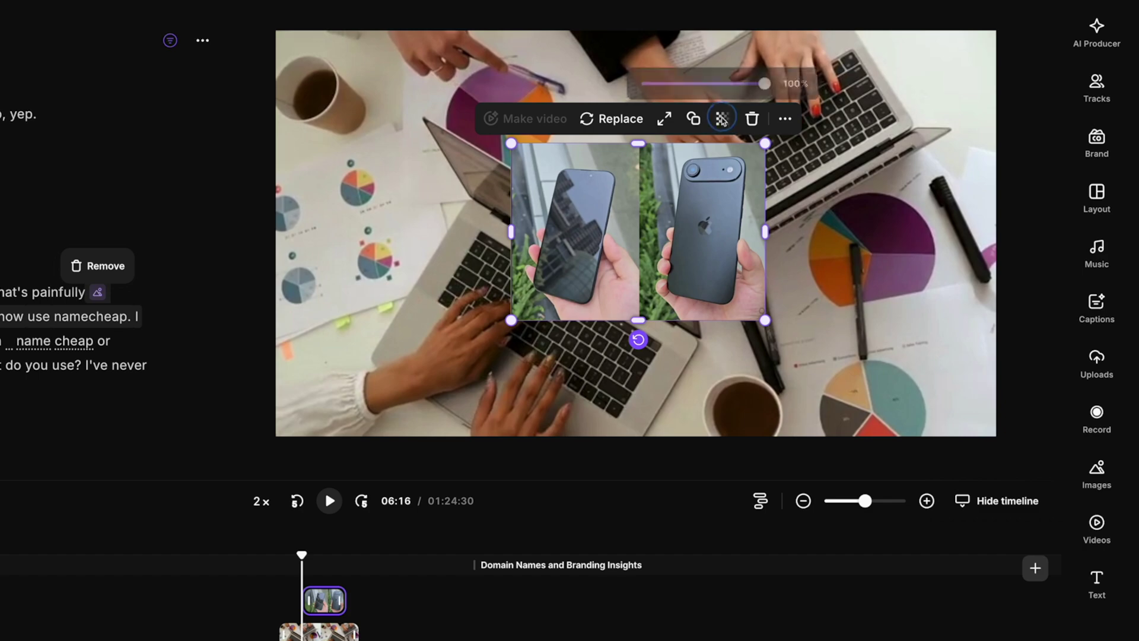
{"action": "left_click_drag", "start_coordinate": [768, 84], "coordinate": [797, 83]}
{"action": "left_click", "coordinate": [638, 261]}
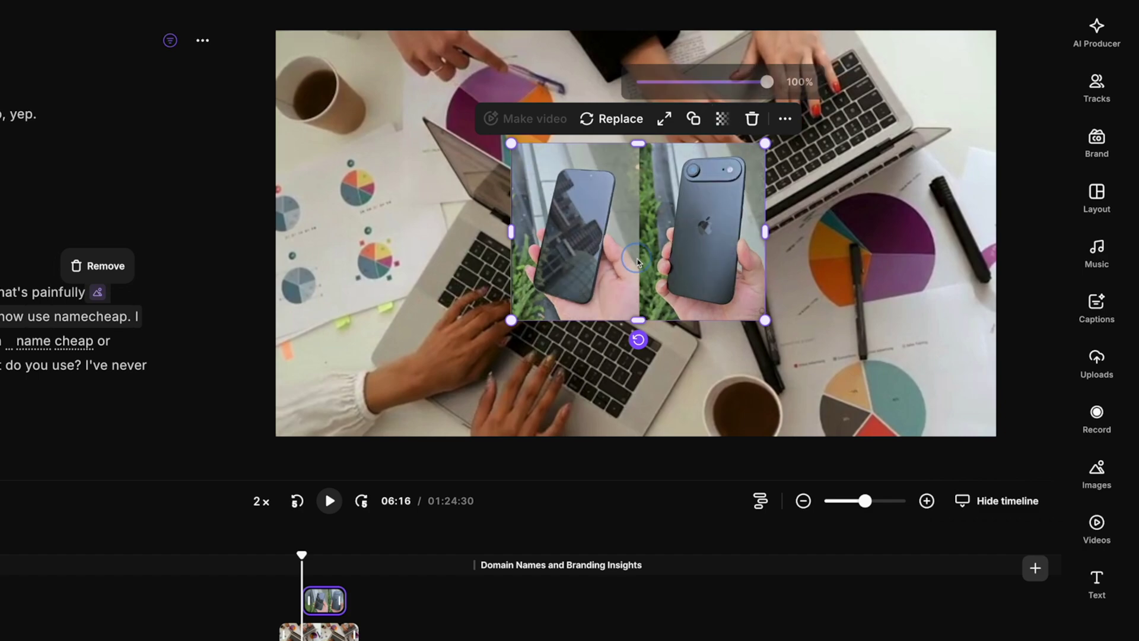
{"action": "left_click_drag", "start_coordinate": [636, 250], "coordinate": [837, 255]}
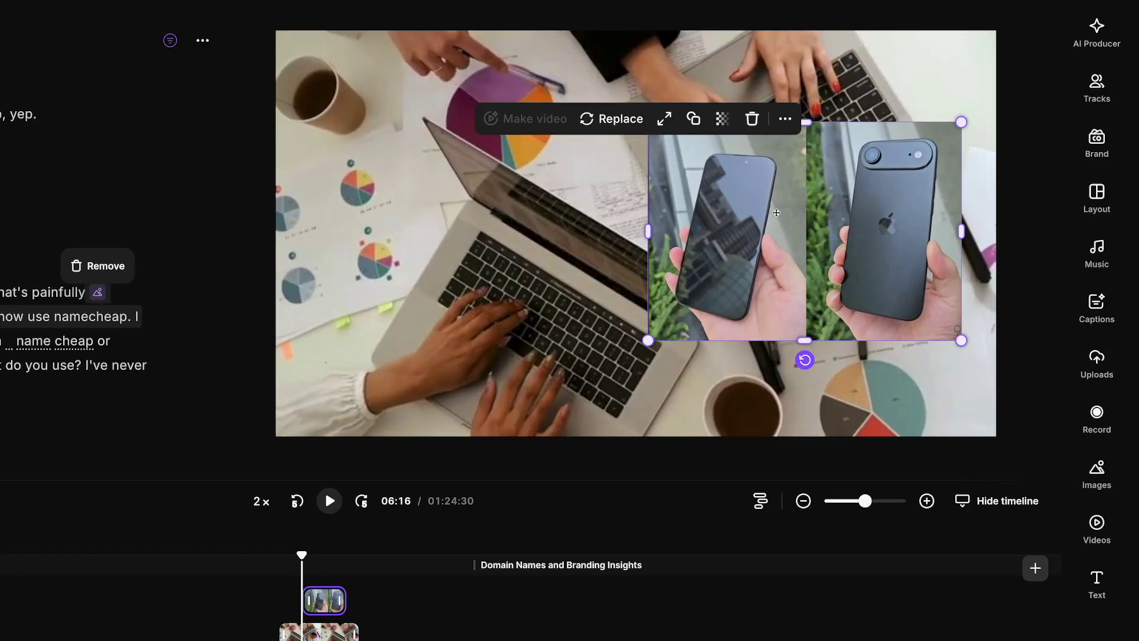
{"action": "left_click", "coordinate": [330, 500]}
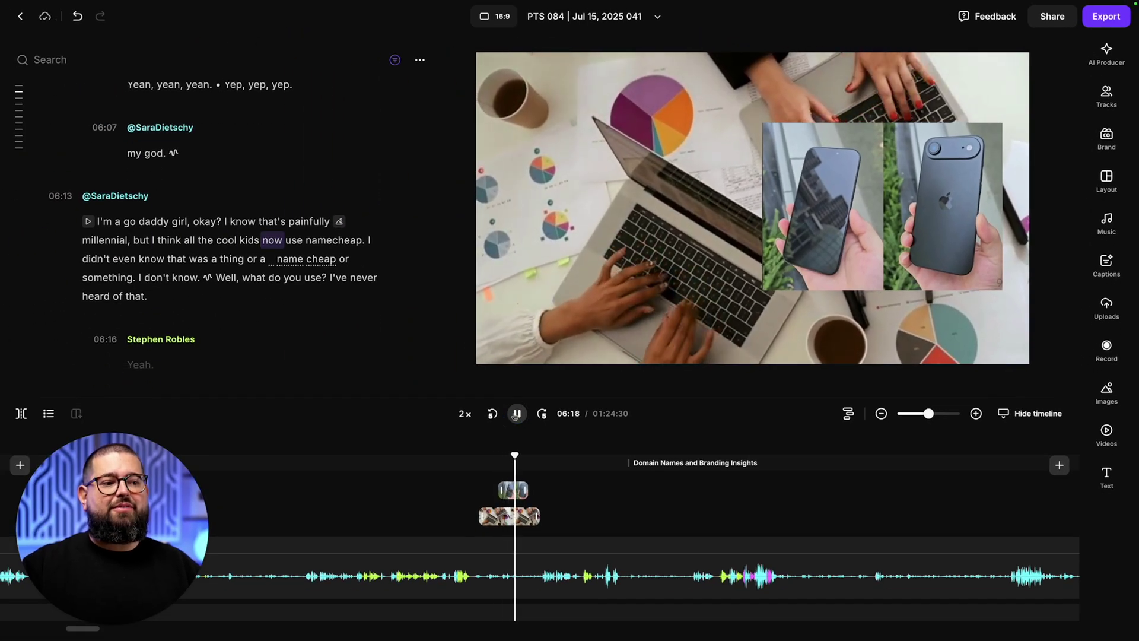
{"action": "left_click", "coordinate": [516, 413]}
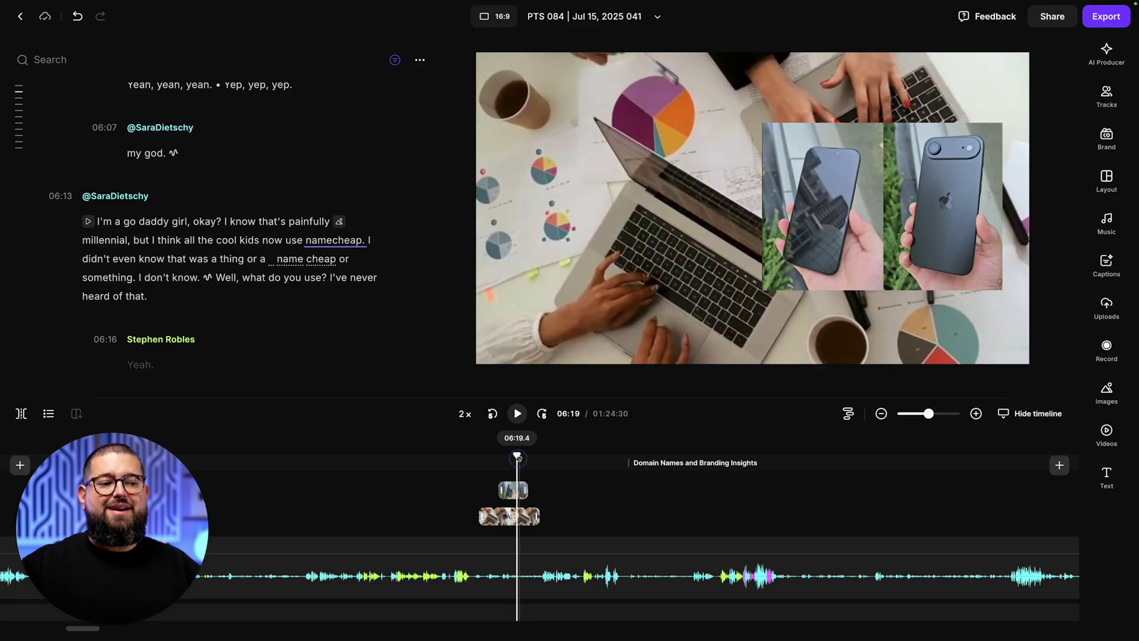
{"action": "left_click_drag", "start_coordinate": [518, 456], "coordinate": [508, 461]}
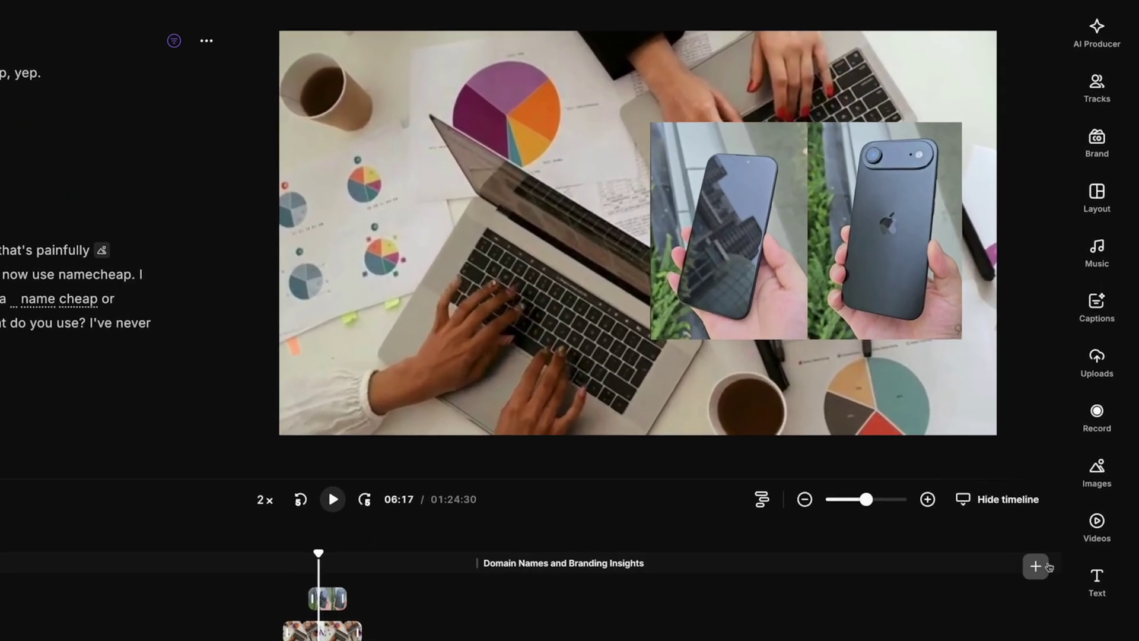
- Add a left-aligned, extra-large 'New iPhone' subtitle, positioned up and to the left
{"action": "left_click", "coordinate": [1103, 478]}
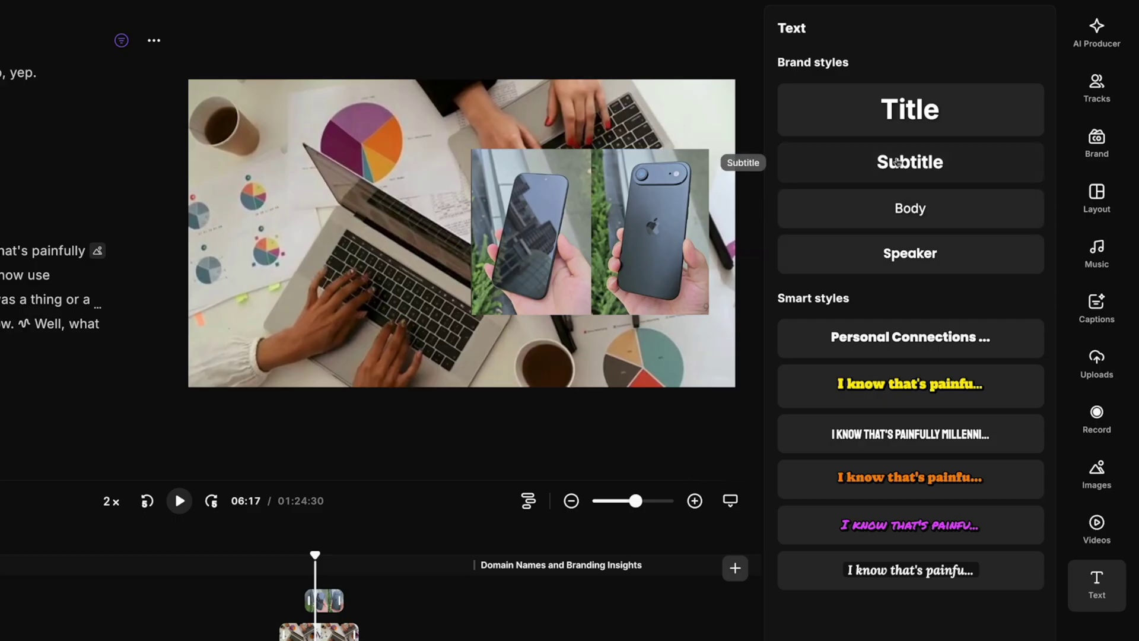
{"action": "left_click", "coordinate": [897, 162]}
{"action": "type", "text": "New iPhone"}
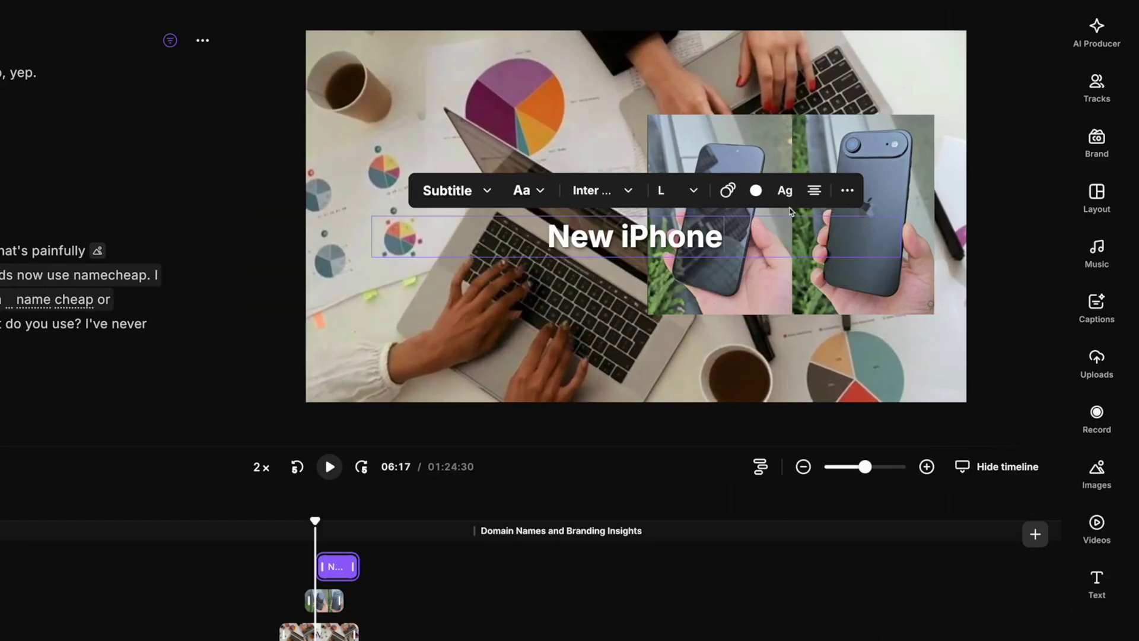
{"action": "left_click", "coordinate": [813, 191]}
{"action": "left_click", "coordinate": [812, 191]}
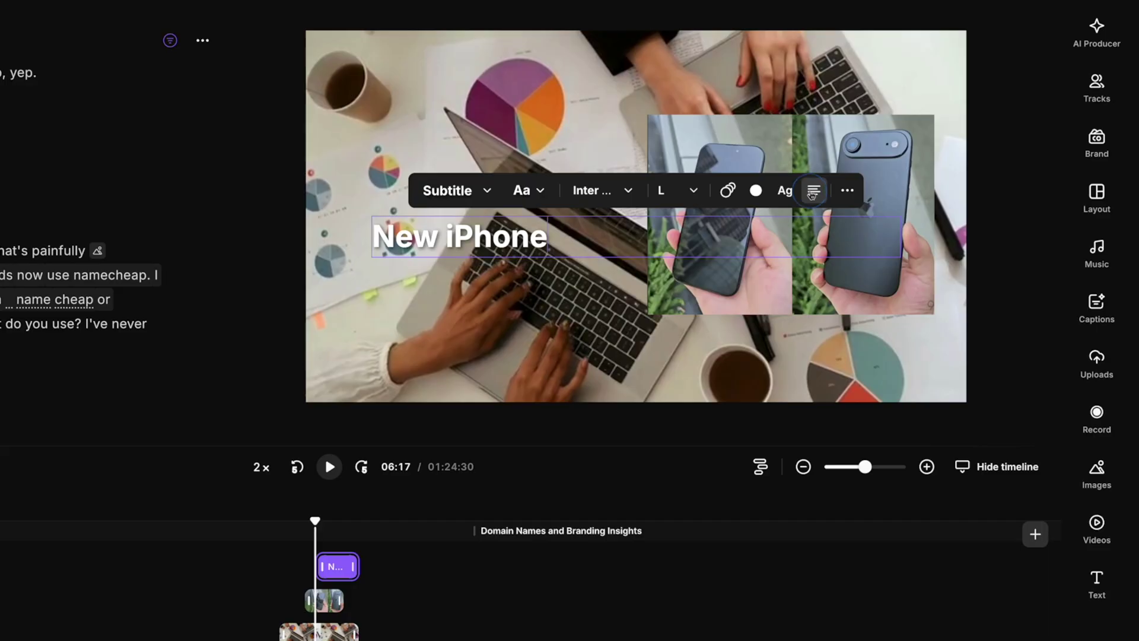
{"action": "left_click", "coordinate": [653, 192]}
{"action": "left_click", "coordinate": [684, 147]}
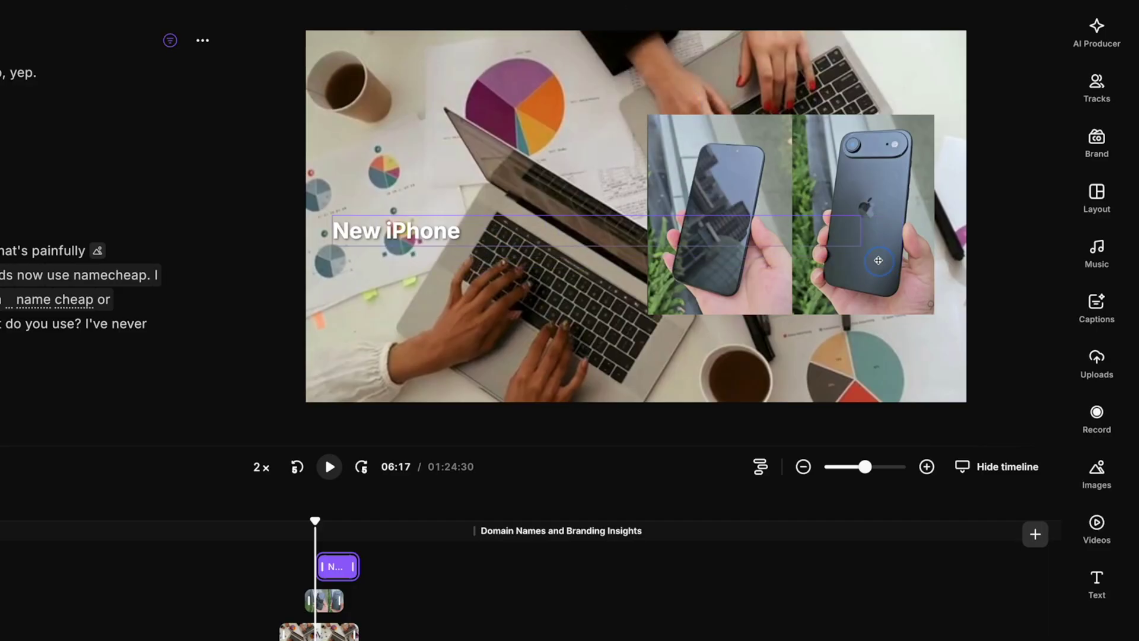
{"action": "left_click_drag", "start_coordinate": [625, 245], "coordinate": [615, 220]}
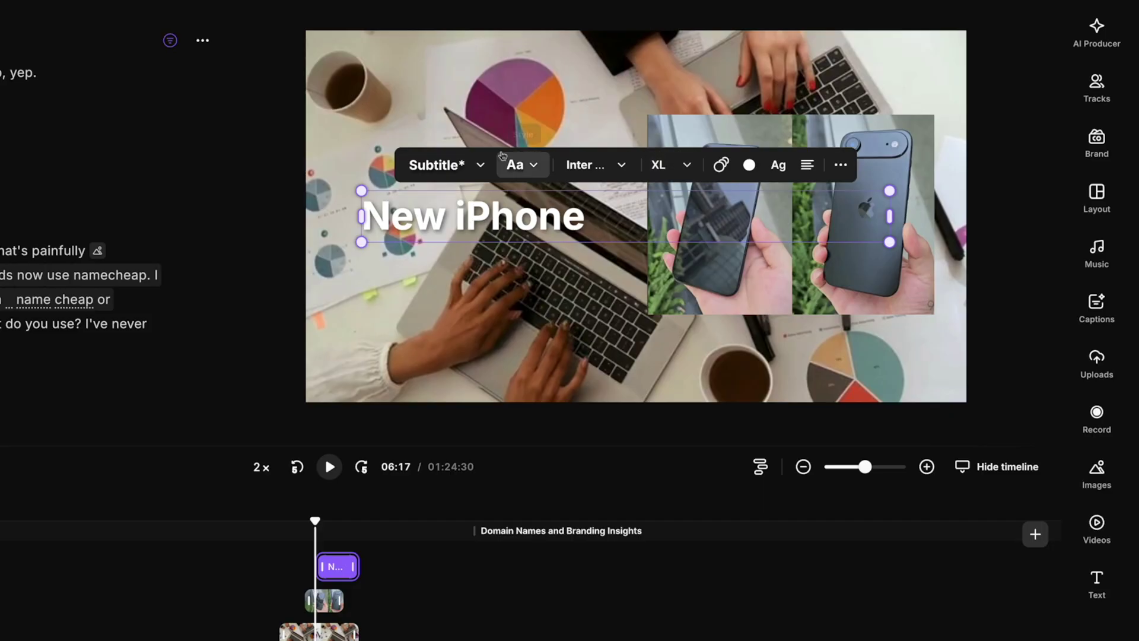
- Style the 'New iPhone' subtitle with Background invert and a blue background
{"action": "left_click", "coordinate": [515, 164]}
{"action": "scroll", "coordinate": [521, 91], "scroll_direction": "down", "scroll_amount": 1}
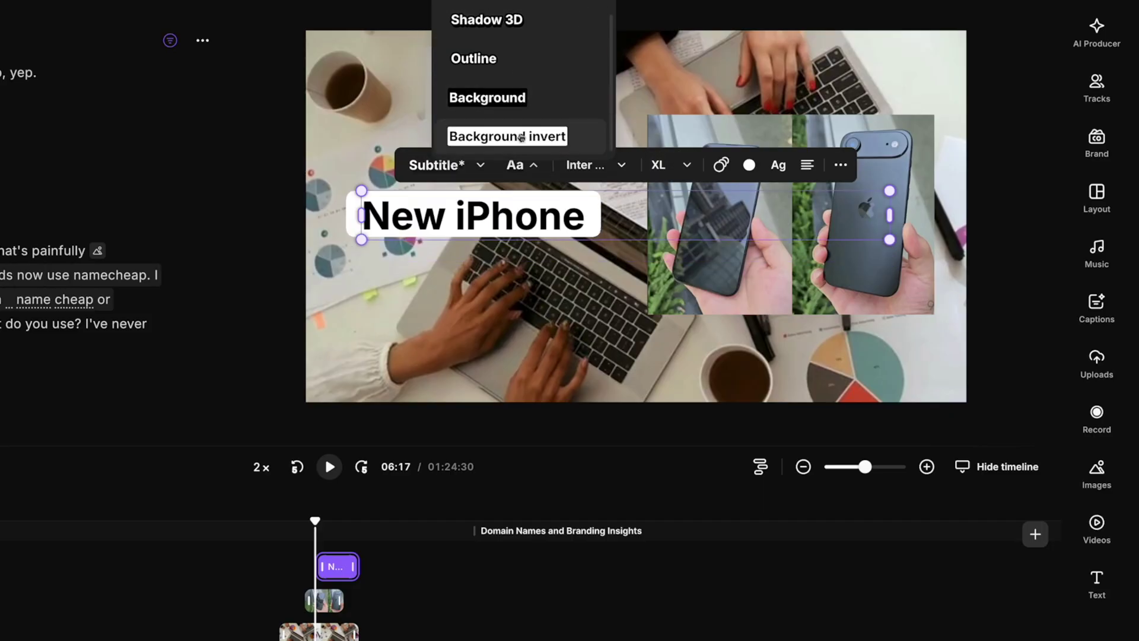
{"action": "left_click", "coordinate": [521, 138]}
{"action": "left_click", "coordinate": [734, 164]}
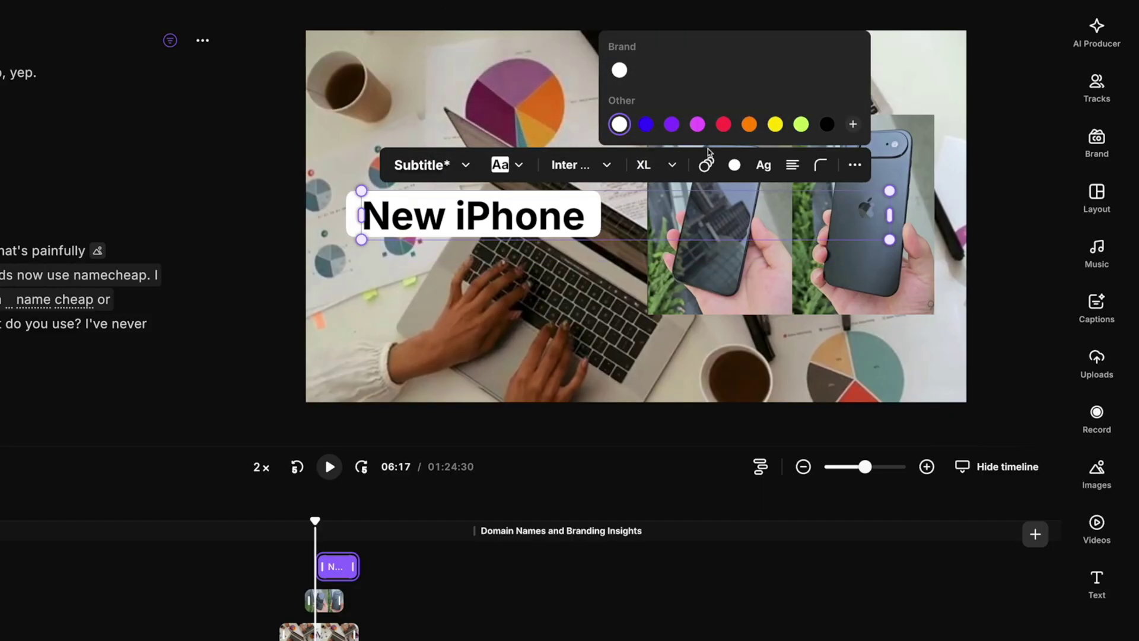
{"action": "left_click", "coordinate": [646, 125]}
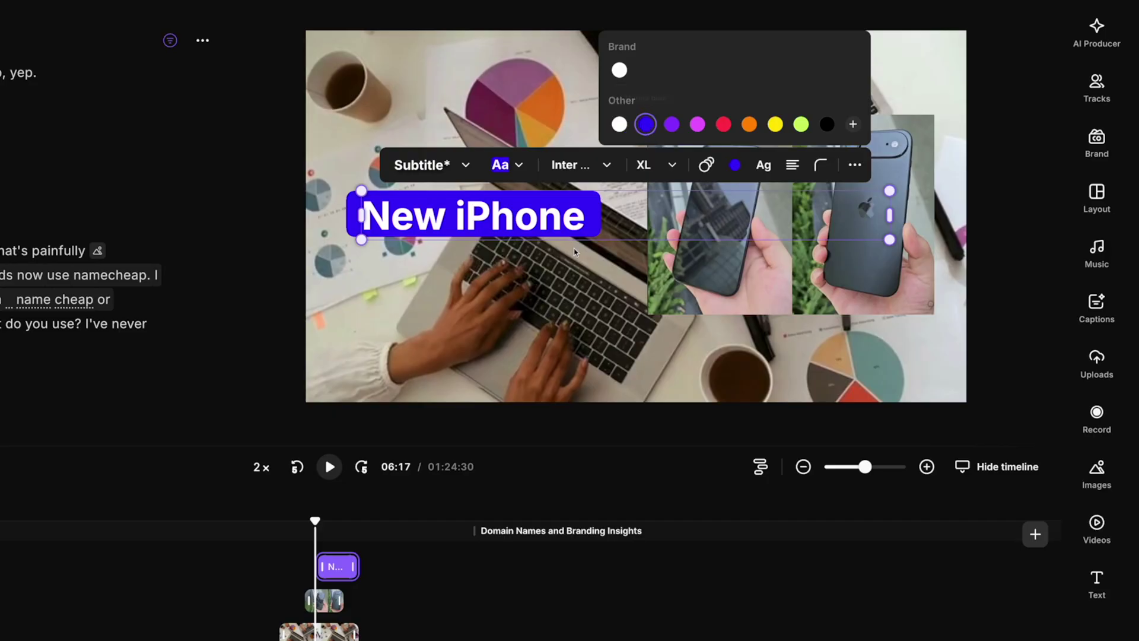
{"action": "left_click", "coordinate": [707, 169]}
- Give the subtitle a Fade entrance, preview it, and shift its clip later in time
{"action": "left_click", "coordinate": [707, 166]}
{"action": "left_click", "coordinate": [705, 46]}
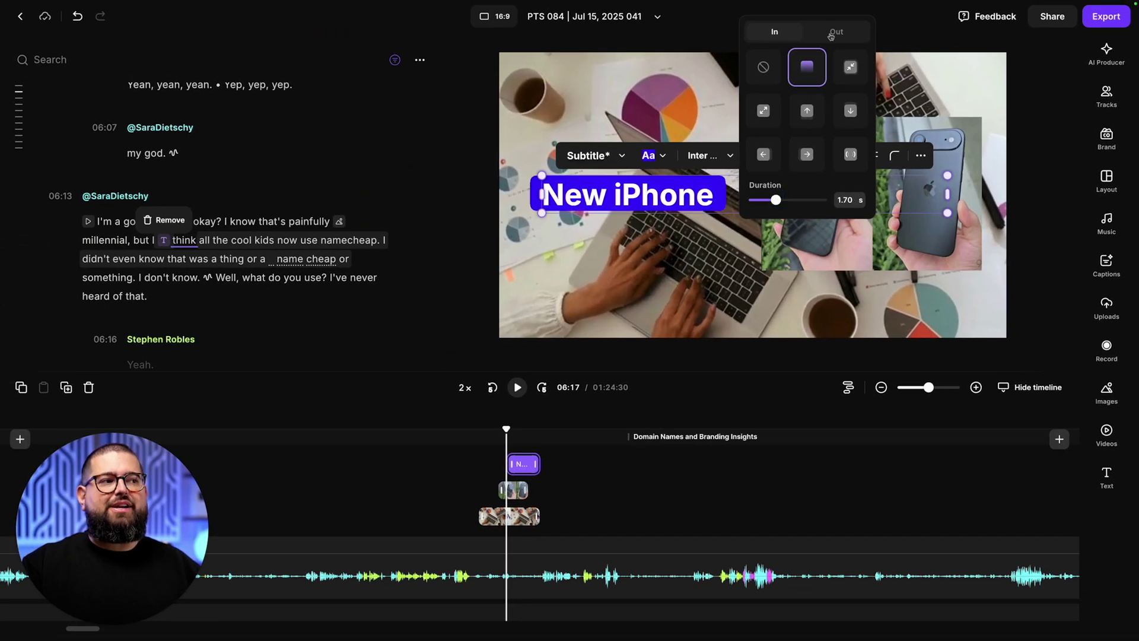
{"action": "left_click", "coordinate": [837, 32]}
{"action": "left_click", "coordinate": [517, 387]}
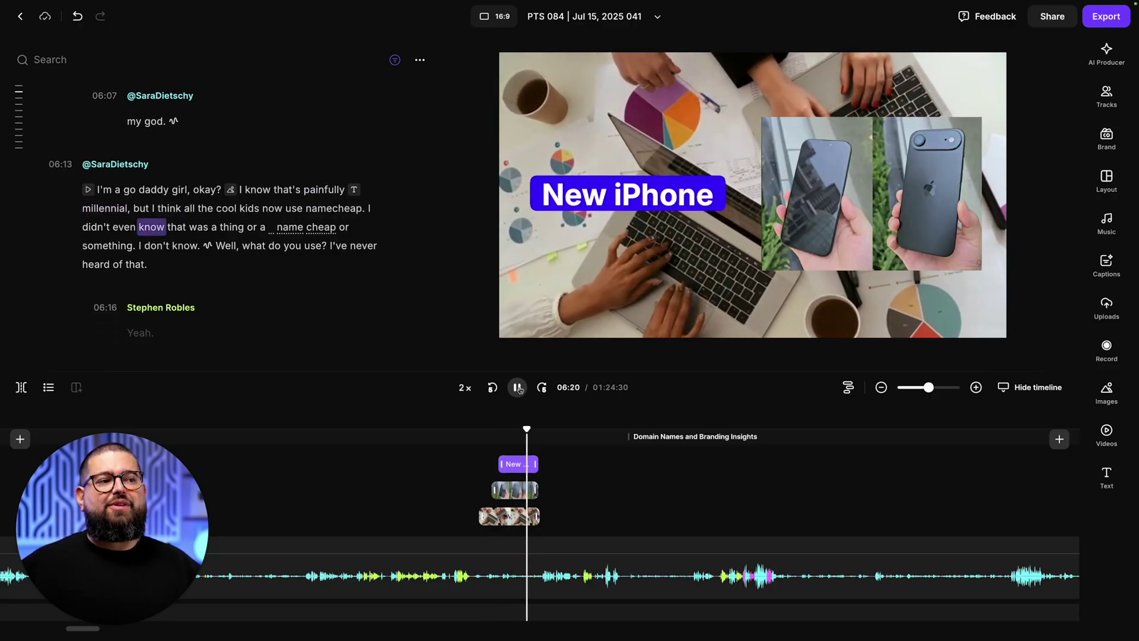
{"action": "left_click", "coordinate": [517, 387]}
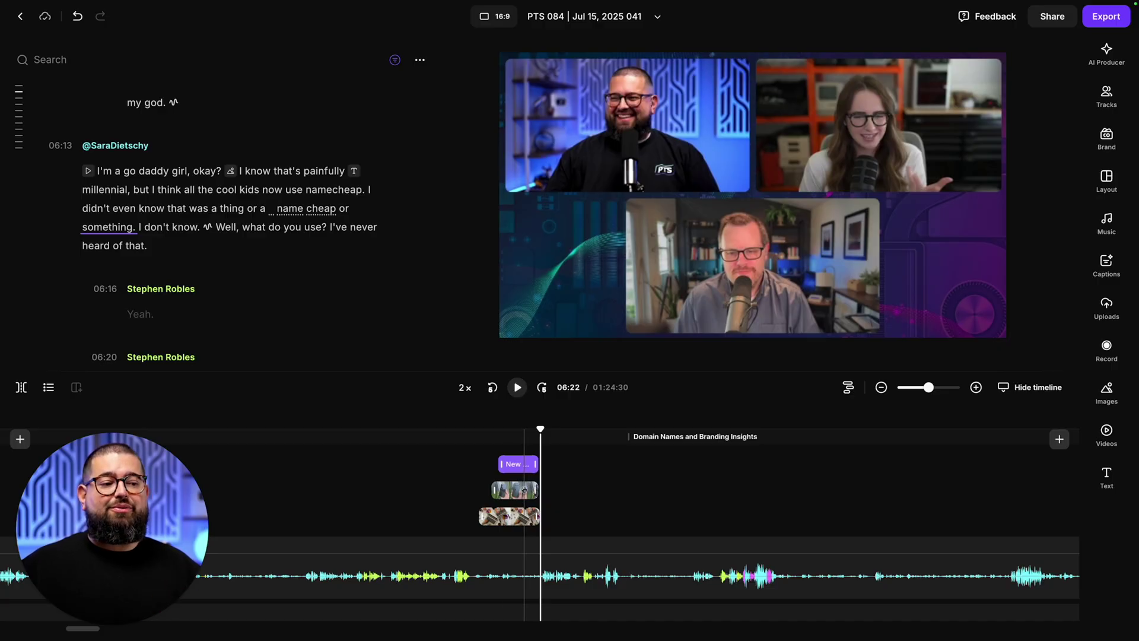
{"action": "left_click_drag", "start_coordinate": [523, 471], "coordinate": [547, 470]}
- Insert the uploaded iPhone-mountain clip as B-roll at 06:34 and preview it
{"action": "left_click", "coordinate": [622, 510]}
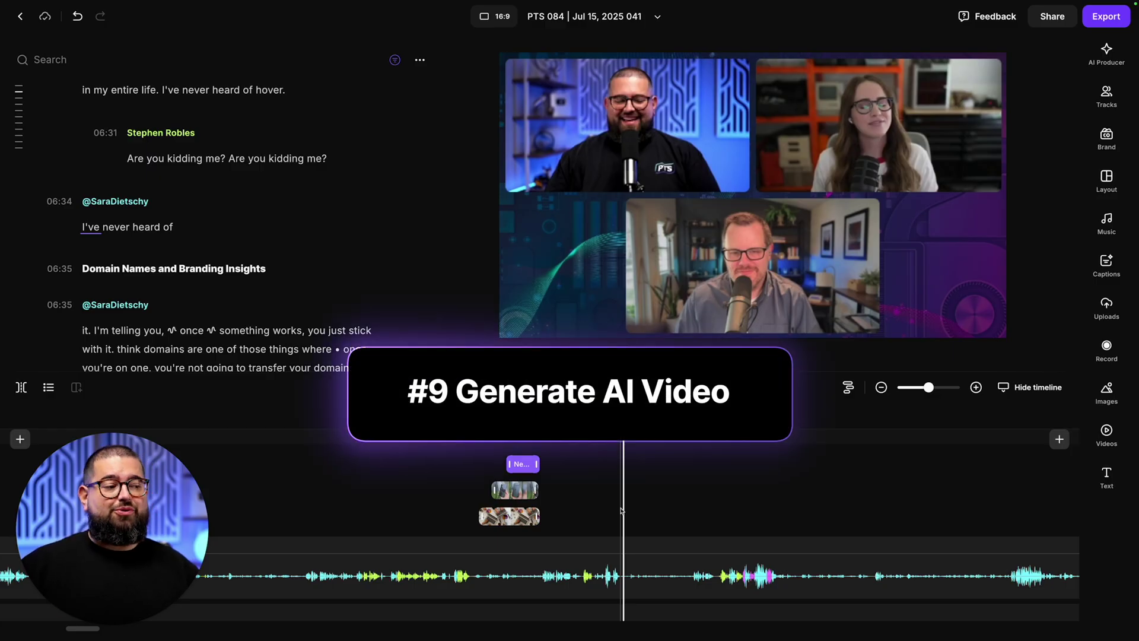
{"action": "left_click", "coordinate": [1112, 442]}
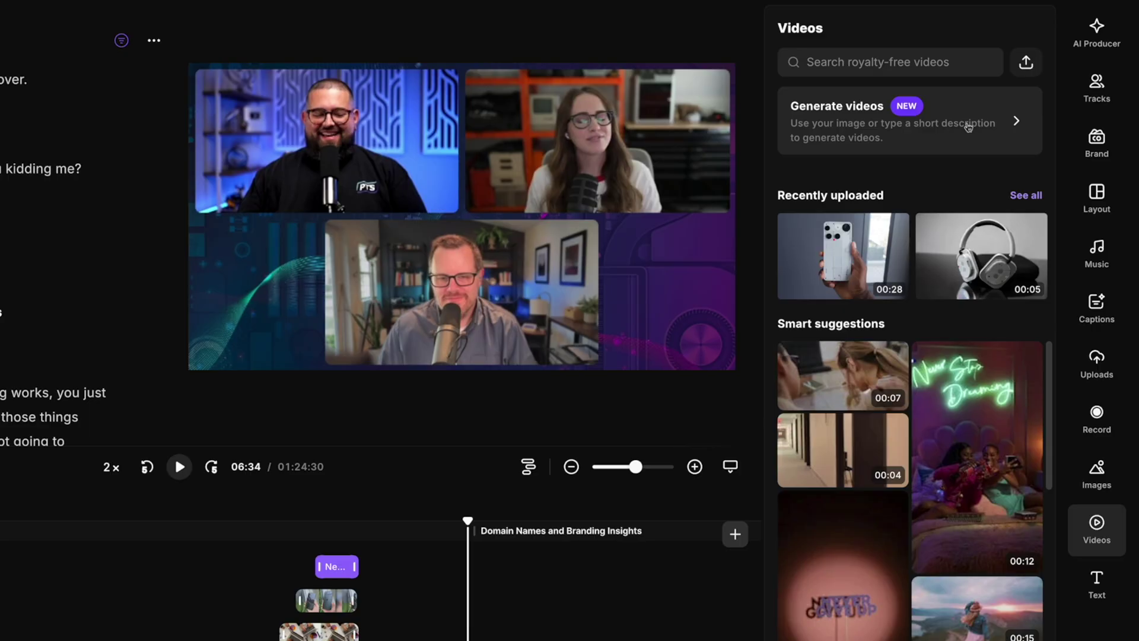
{"action": "left_click", "coordinate": [1028, 195]}
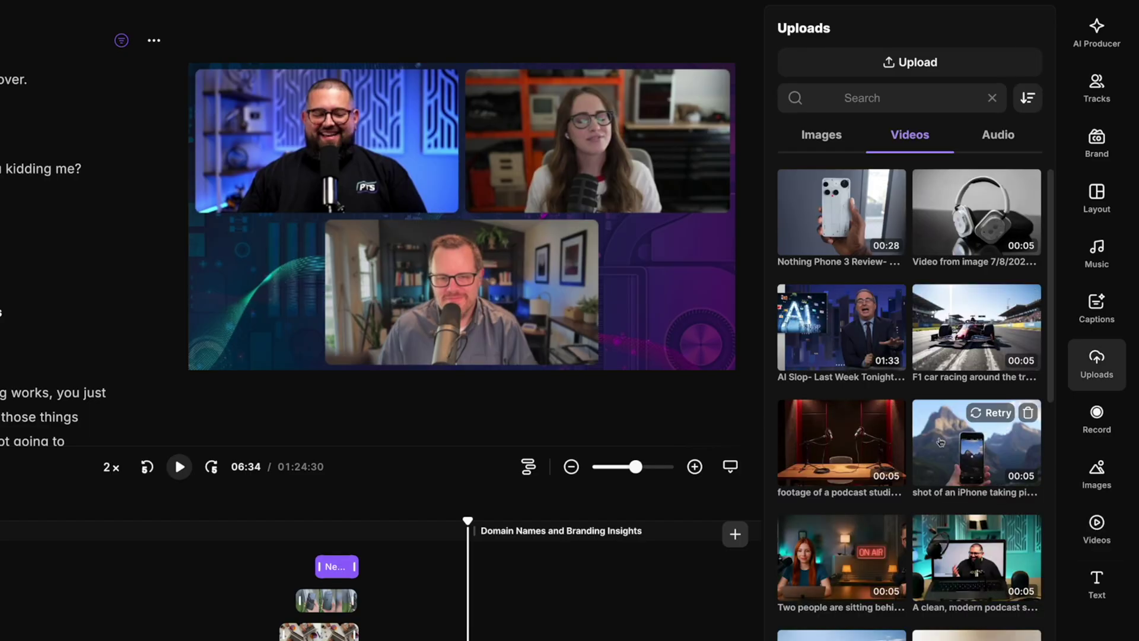
{"action": "left_click", "coordinate": [958, 445]}
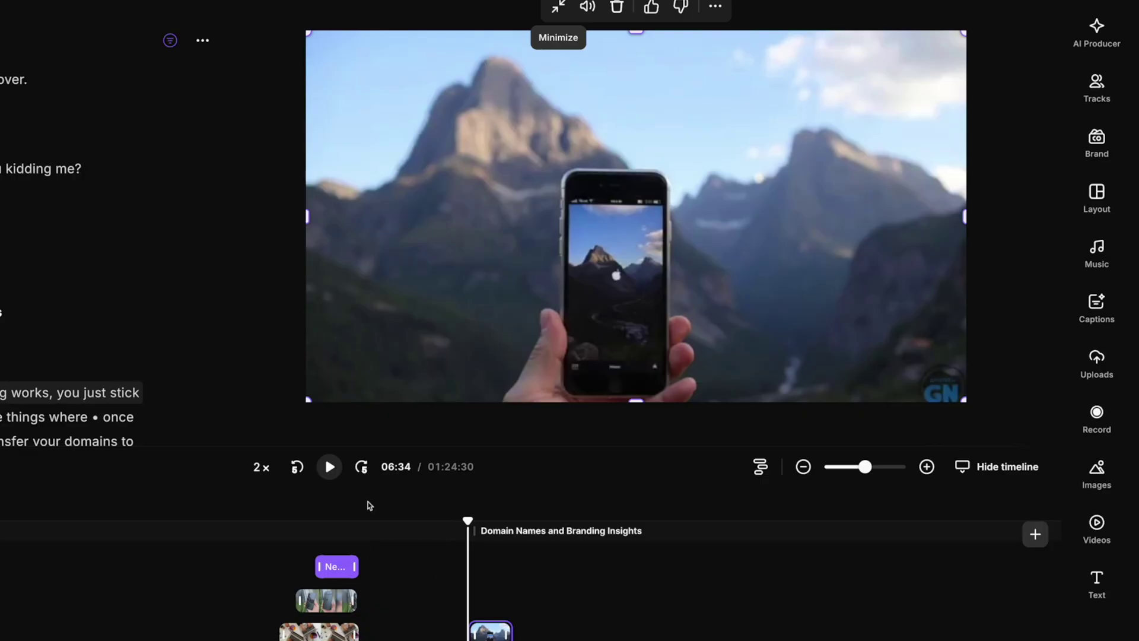
{"action": "left_click", "coordinate": [330, 468]}
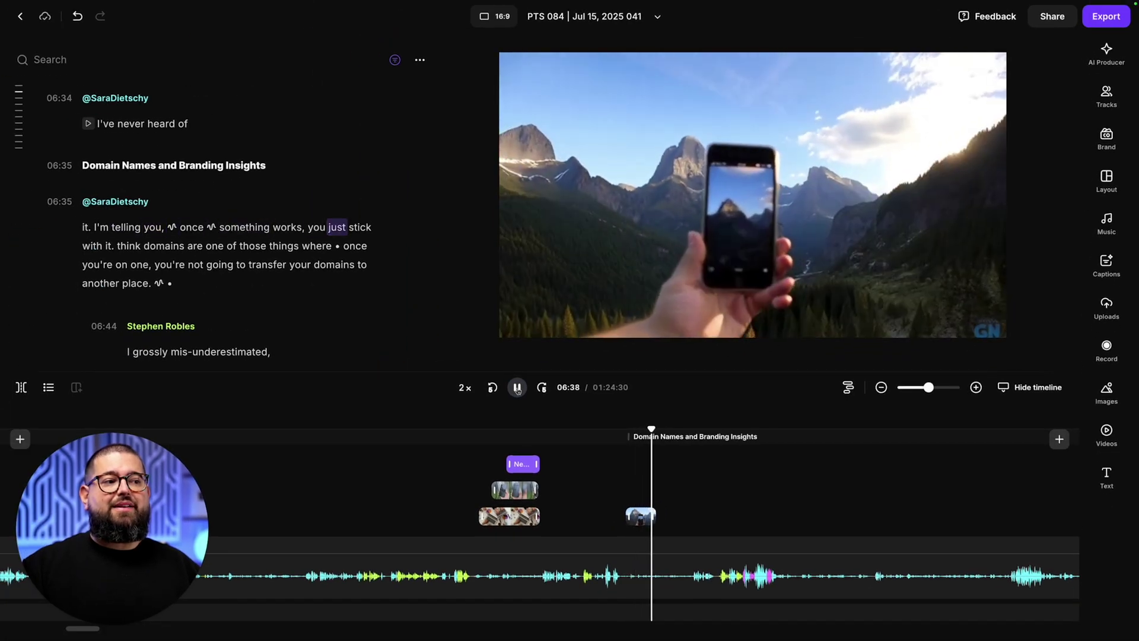
{"action": "left_click", "coordinate": [517, 388]}
{"action": "left_click", "coordinate": [518, 388]}
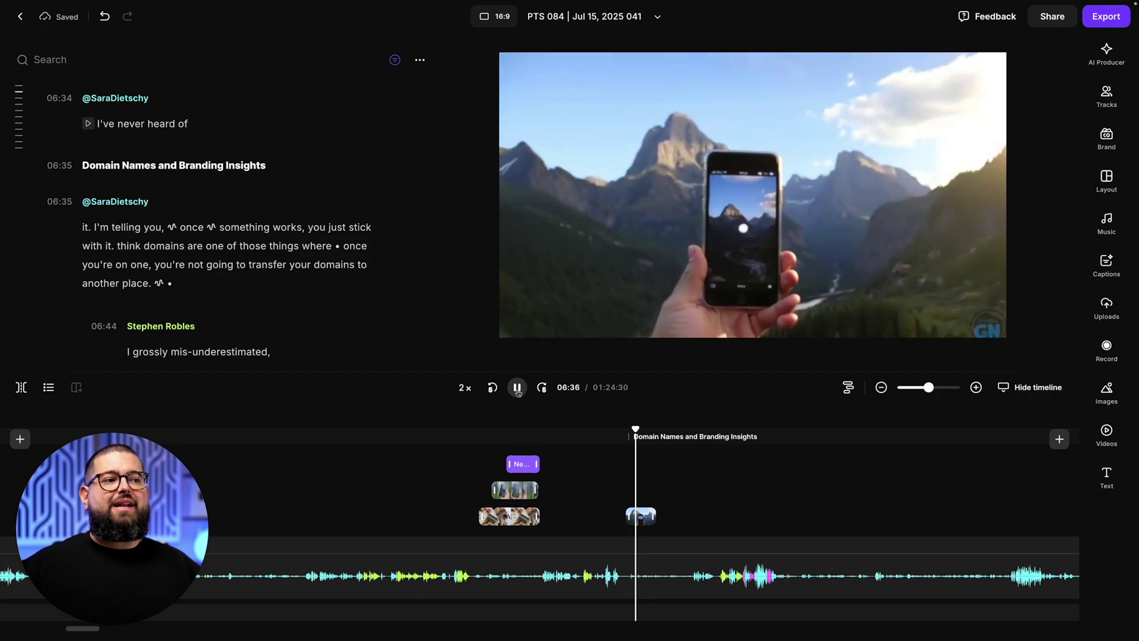
{"action": "left_click", "coordinate": [518, 390]}
- Add the uploaded race-car clip as B-roll at 06:41 and play it back
{"action": "left_click", "coordinate": [1107, 433]}
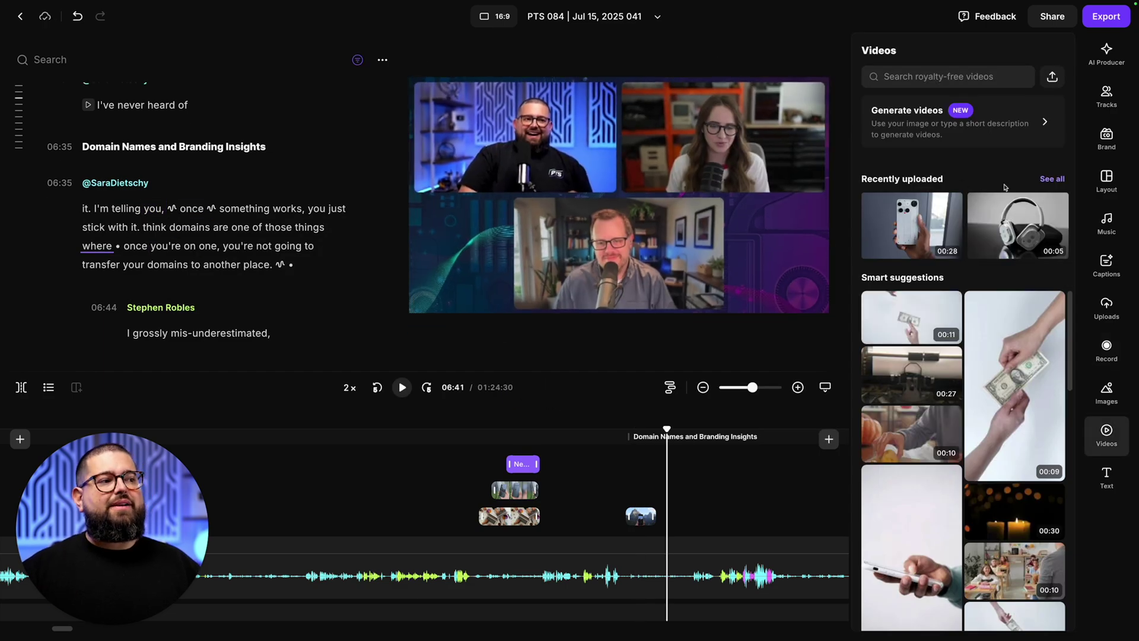
{"action": "left_click", "coordinate": [1061, 182]}
{"action": "left_click", "coordinate": [1060, 182]}
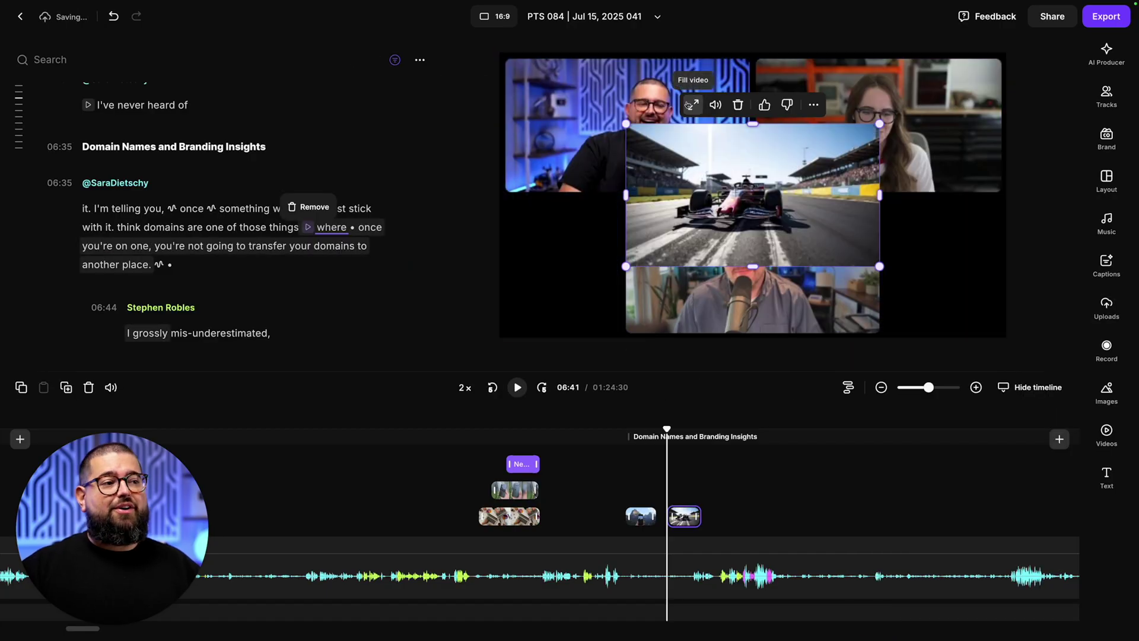
{"action": "left_click", "coordinate": [517, 388]}
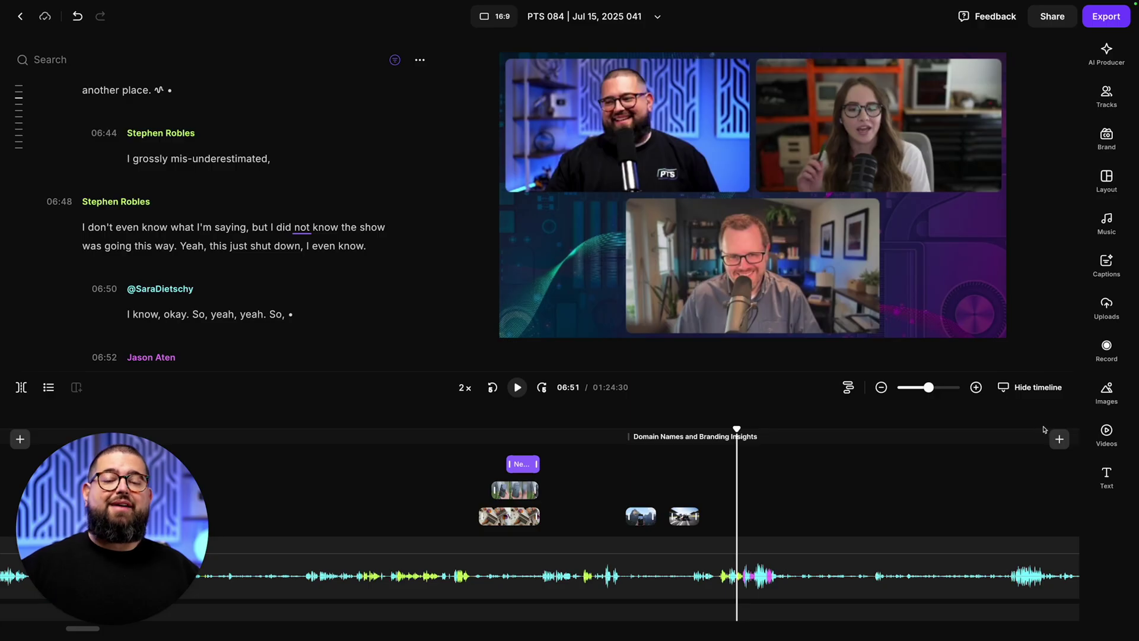
- Add the headphones clip at 06:51, set it to Fill video, and preview it
{"action": "left_click", "coordinate": [1107, 433]}
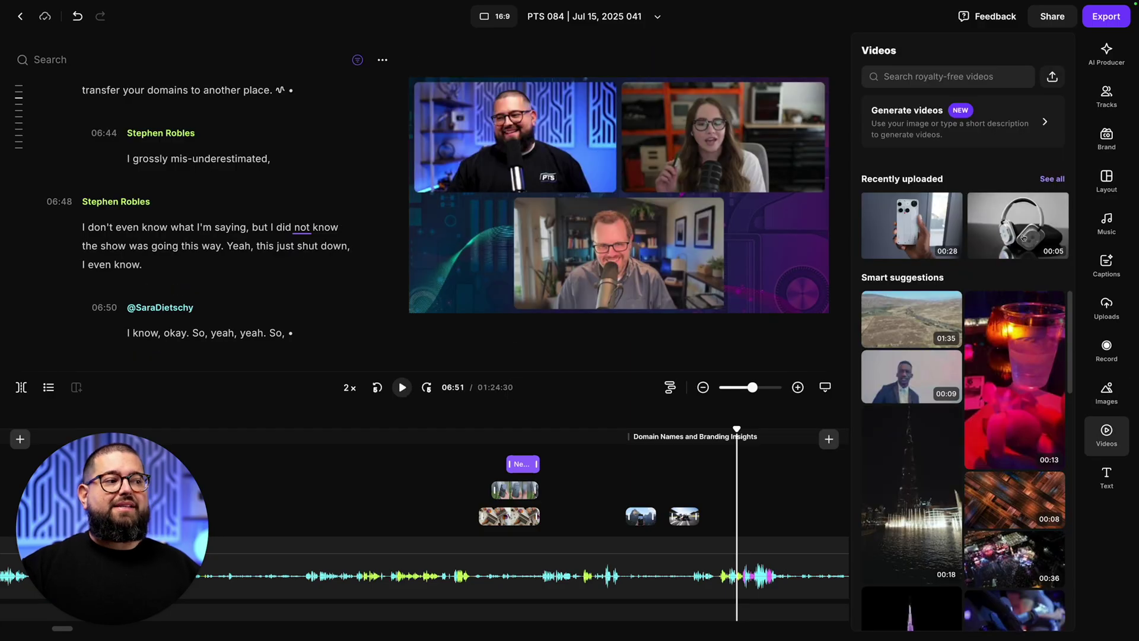
{"action": "left_click", "coordinate": [1021, 237]}
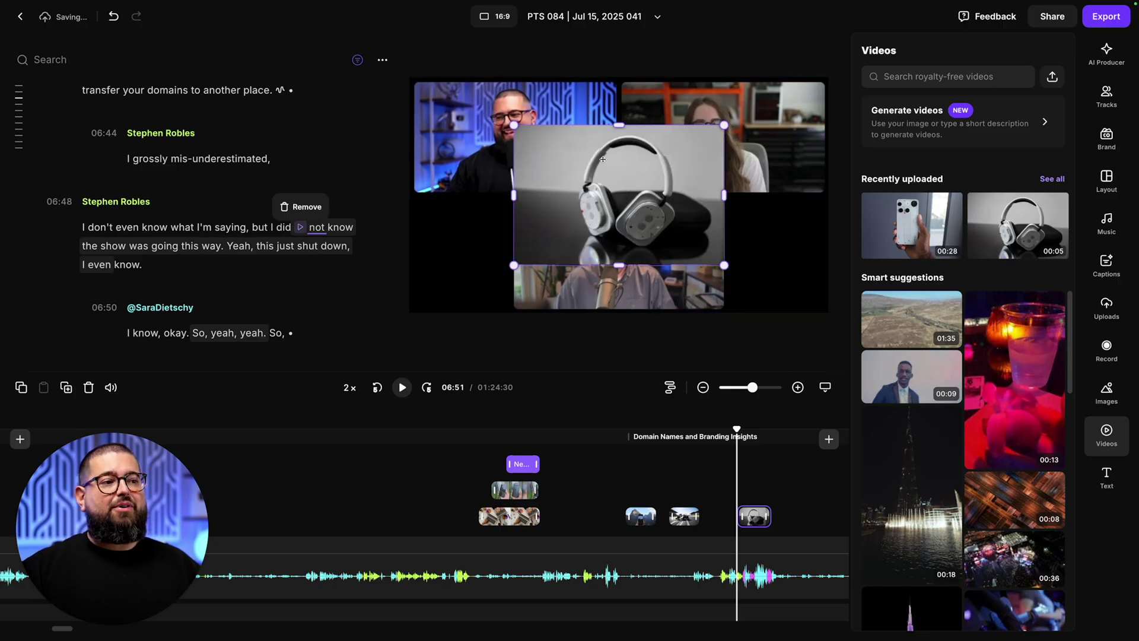
{"action": "left_click", "coordinate": [605, 107]}
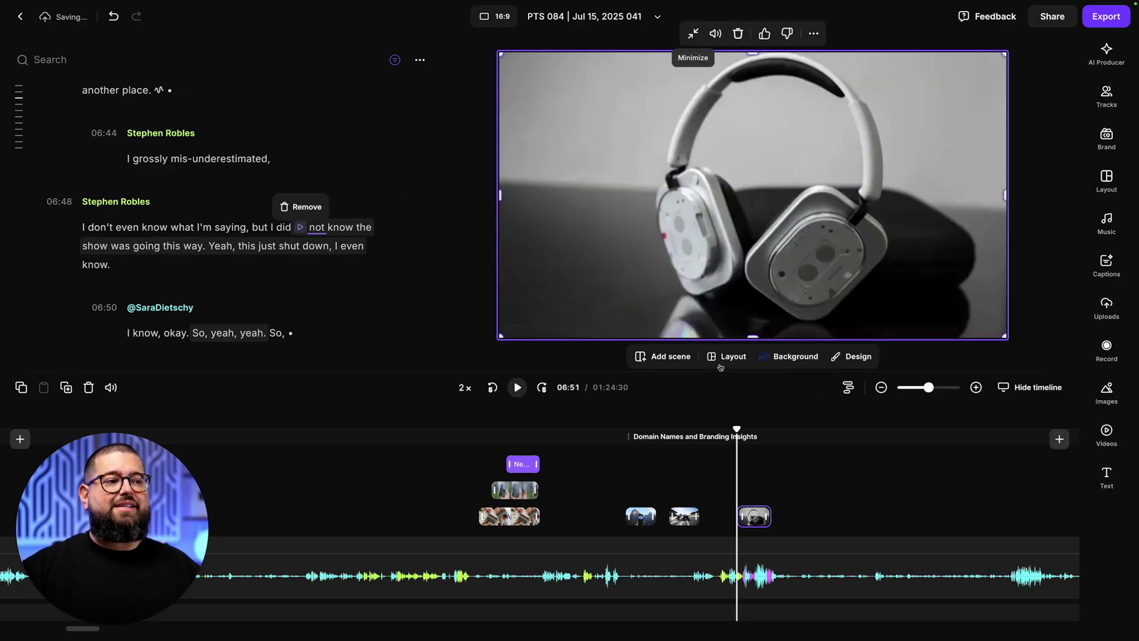
{"action": "left_click", "coordinate": [518, 387]}
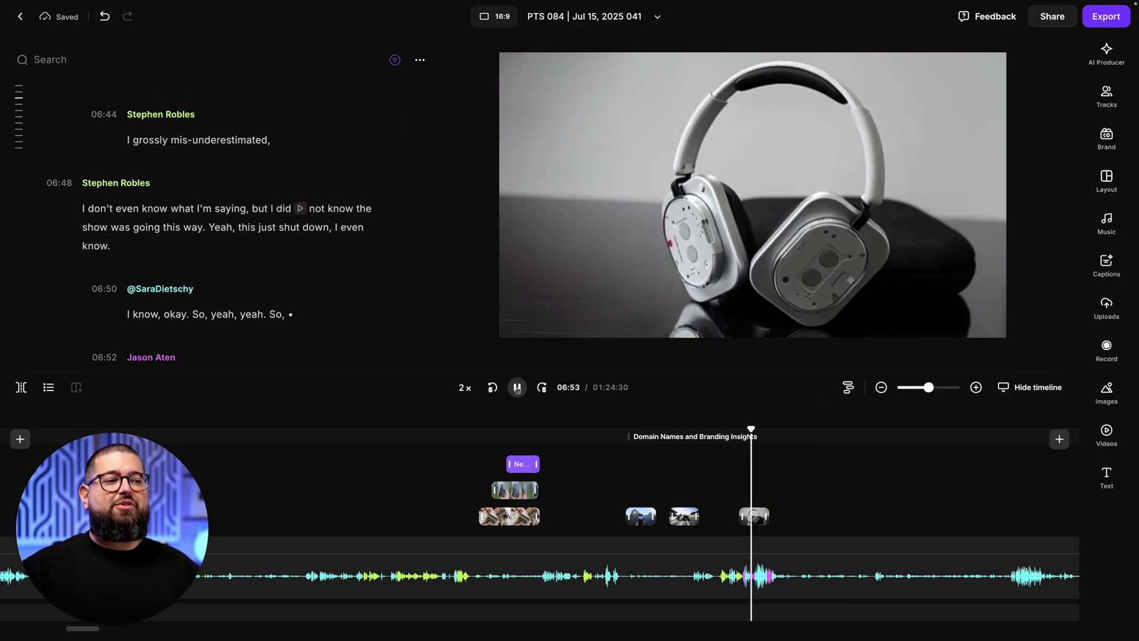
{"action": "left_click", "coordinate": [517, 388]}
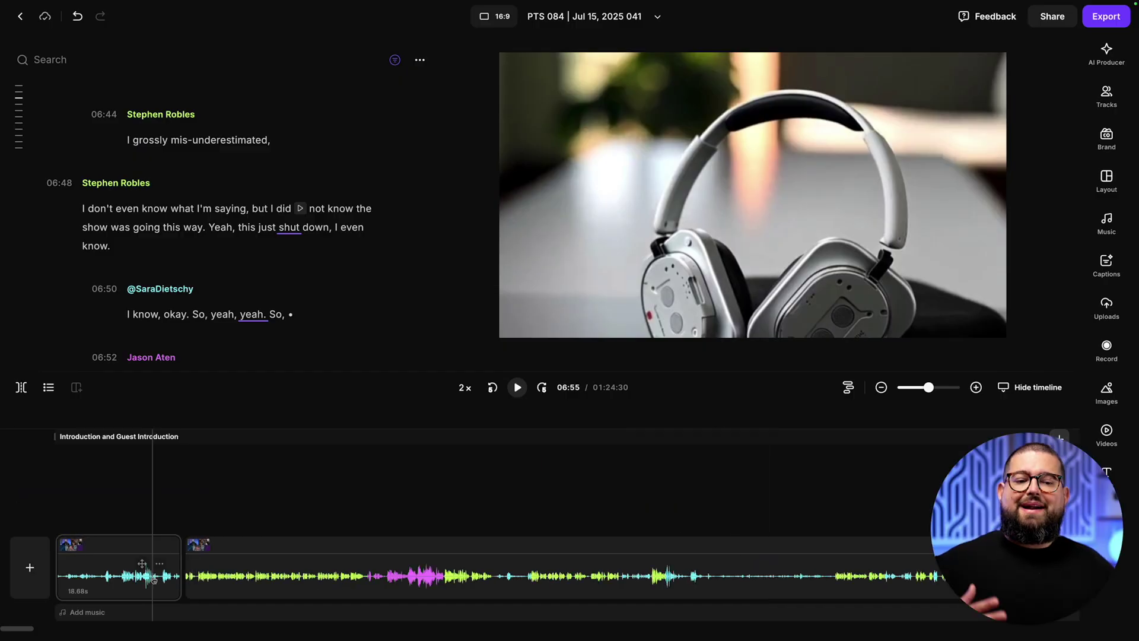
- Insert an empty section between the opening teaser and the main episode
{"action": "left_click", "coordinate": [127, 574]}
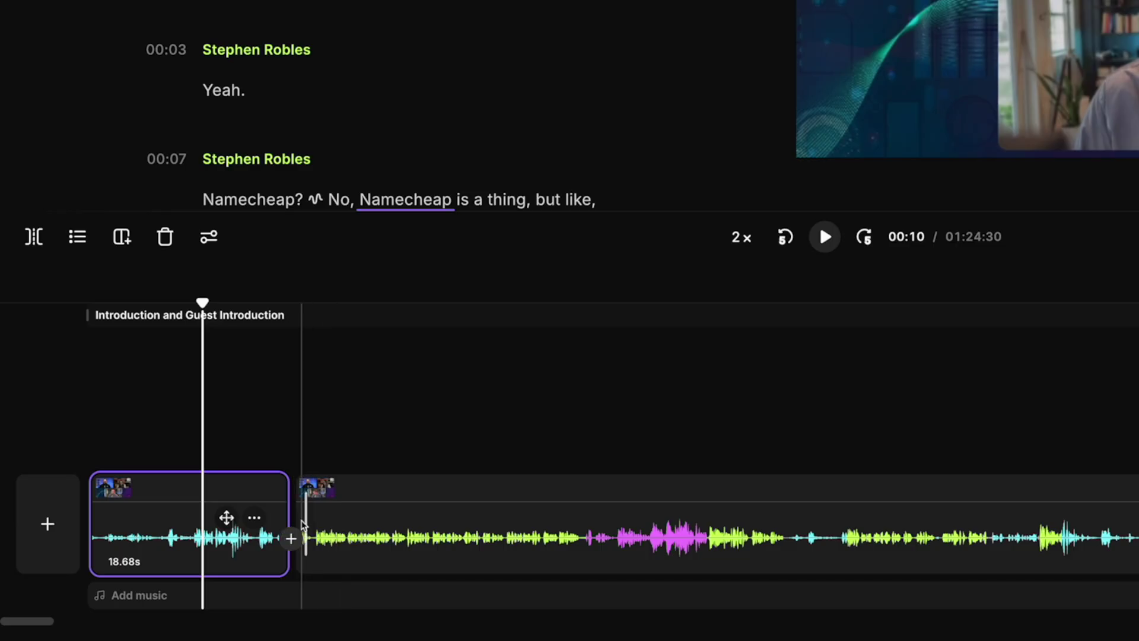
{"action": "mouse_move", "coordinate": [292, 538]}
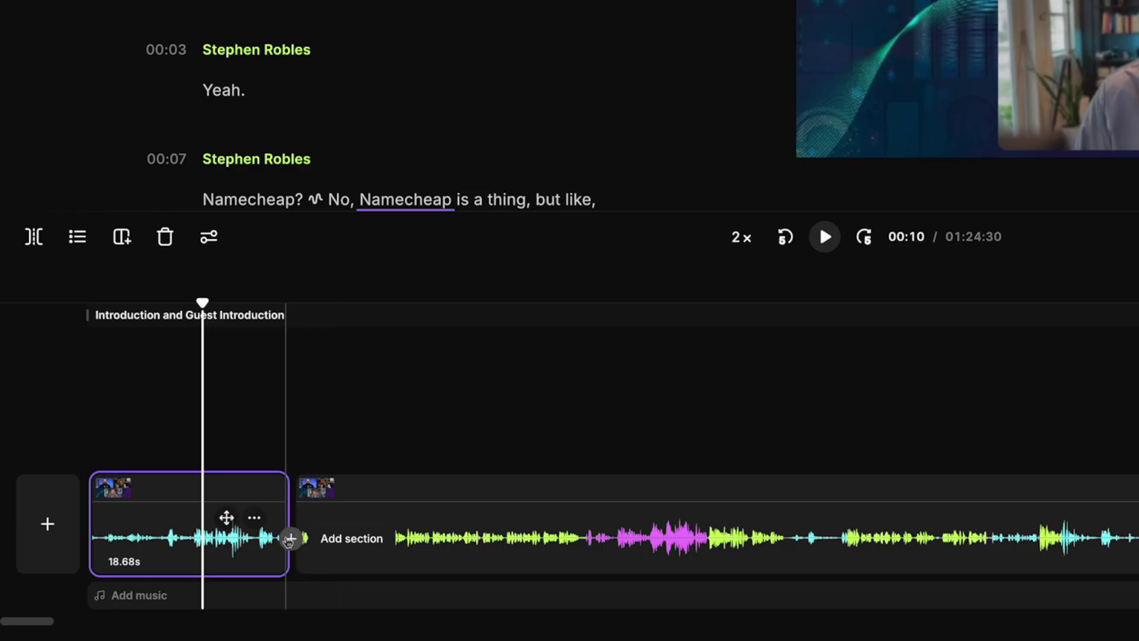
{"action": "left_click", "coordinate": [289, 538]}
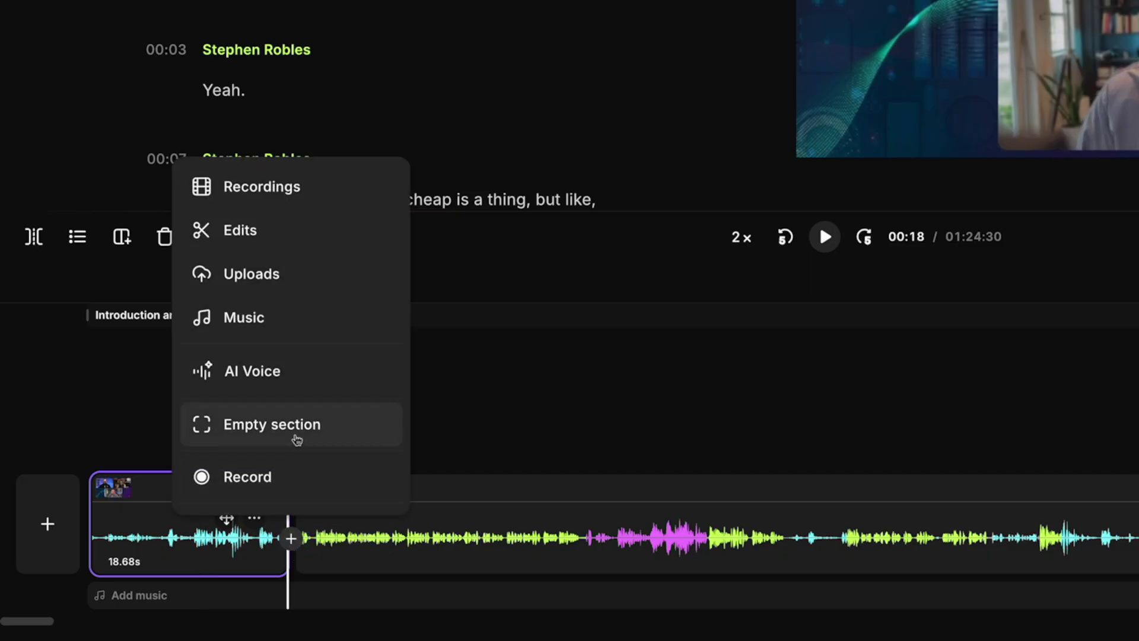
{"action": "left_click", "coordinate": [297, 439]}
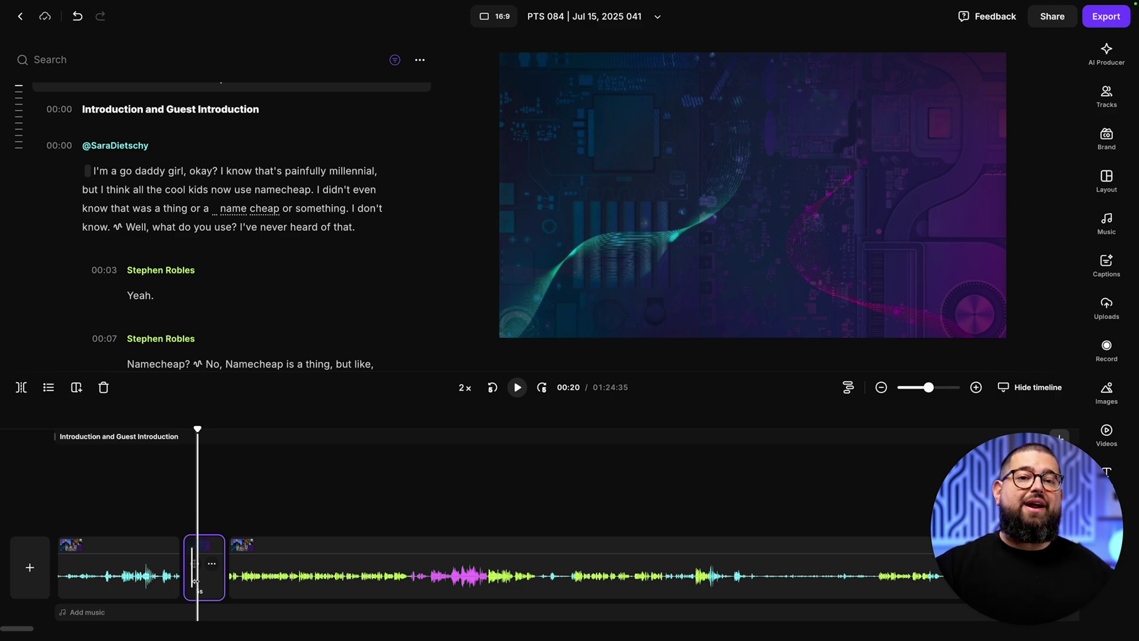
- Apply the brand design to the edit and return to the opening teaser
{"action": "left_click", "coordinate": [1107, 138]}
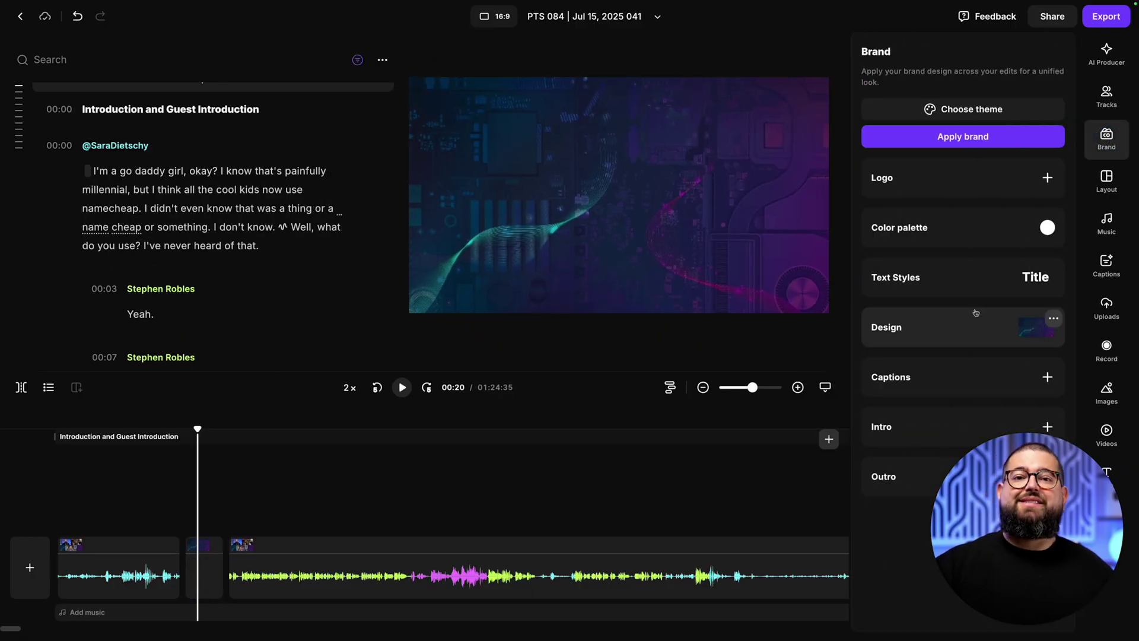
{"action": "left_click", "coordinate": [967, 136]}
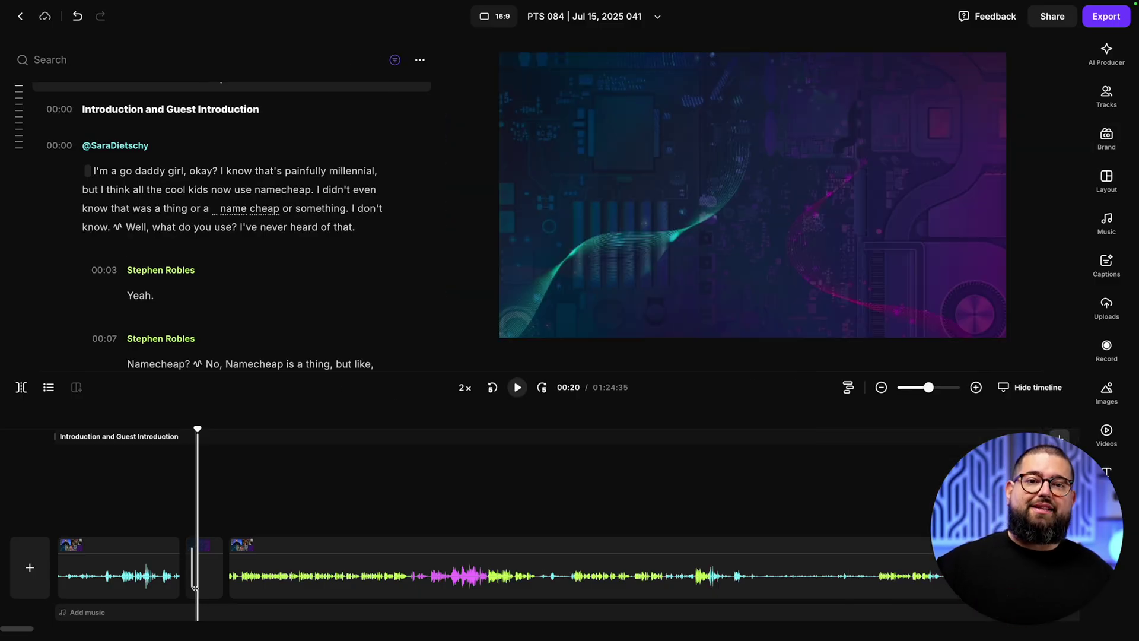
{"action": "left_click", "coordinate": [121, 617]}
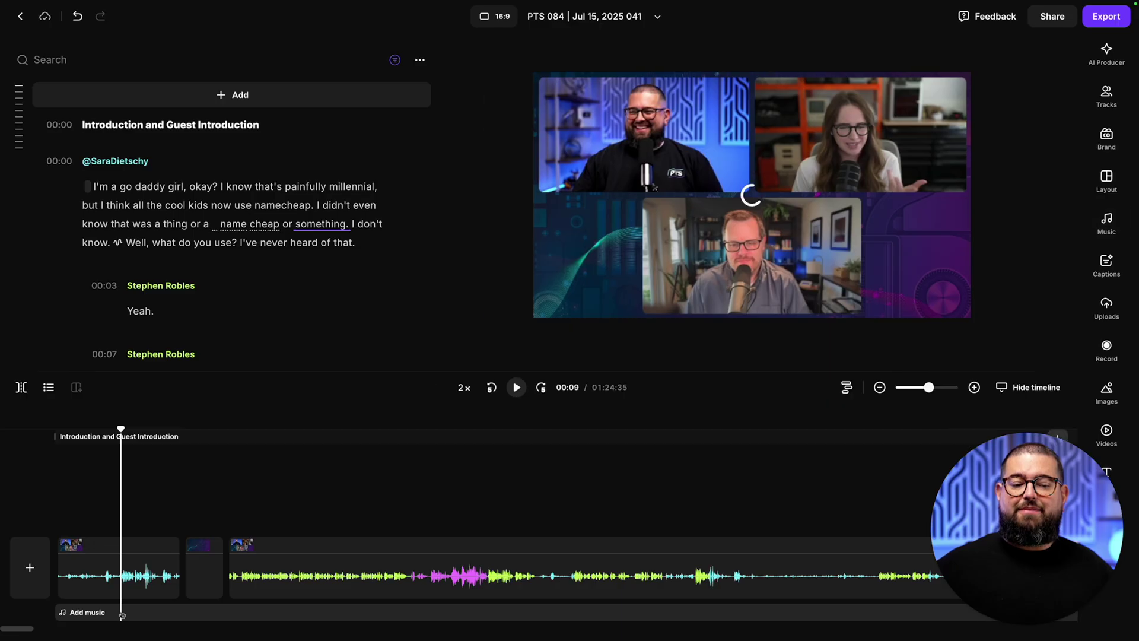
- Add Podcast Intro.mp3 from Recently uploaded and align it with the episode's start
{"action": "left_click", "coordinate": [194, 611]}
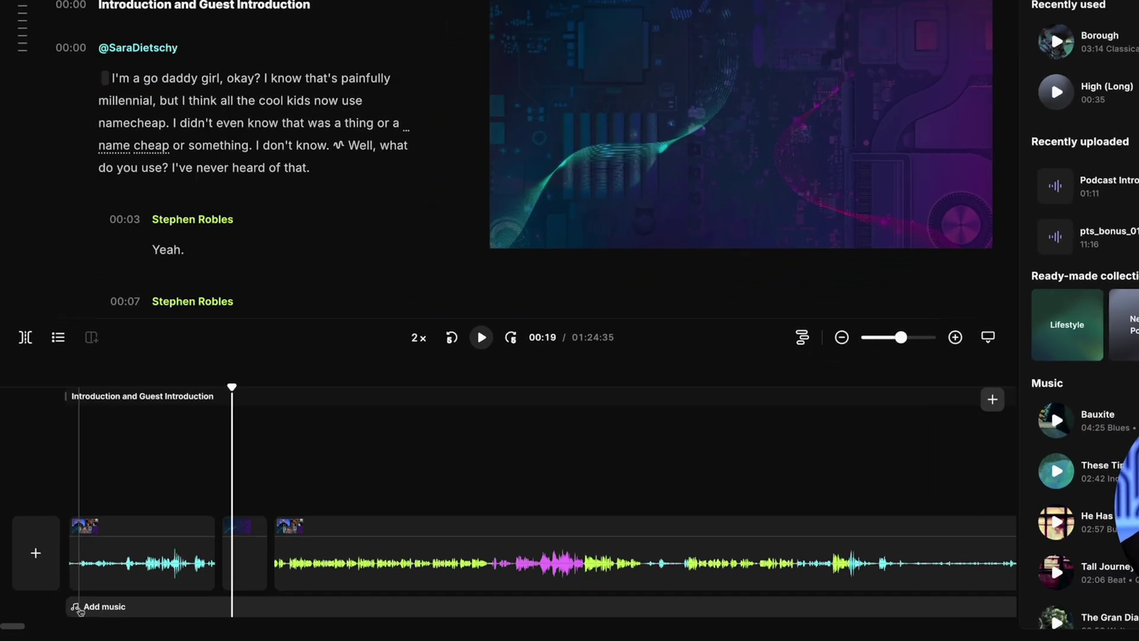
{"action": "left_click", "coordinate": [66, 616]}
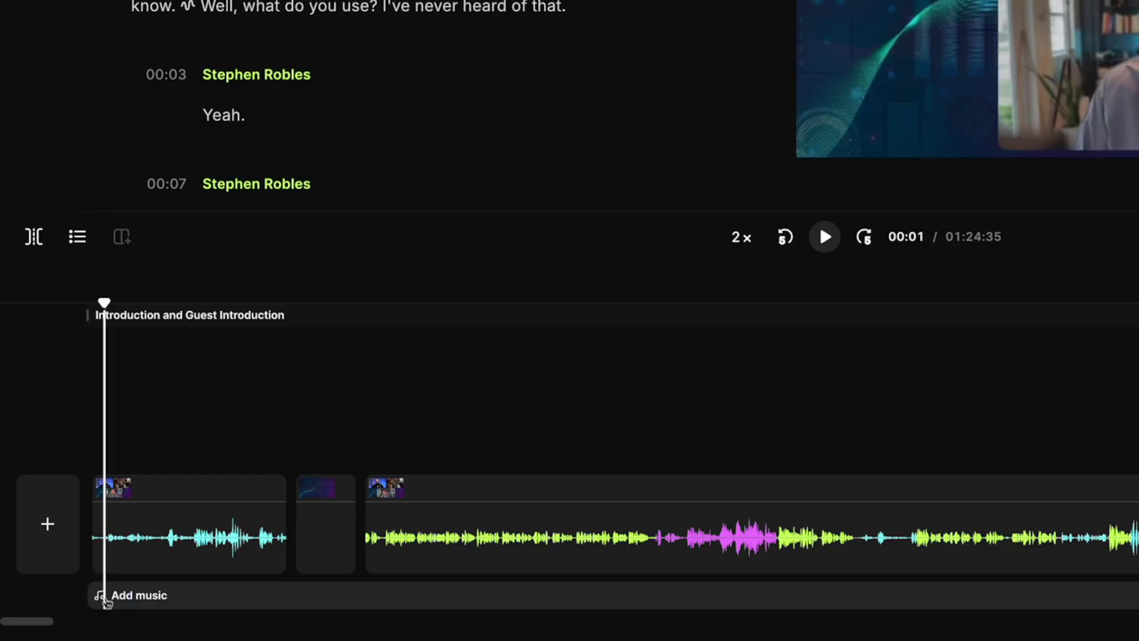
{"action": "left_click", "coordinate": [126, 596]}
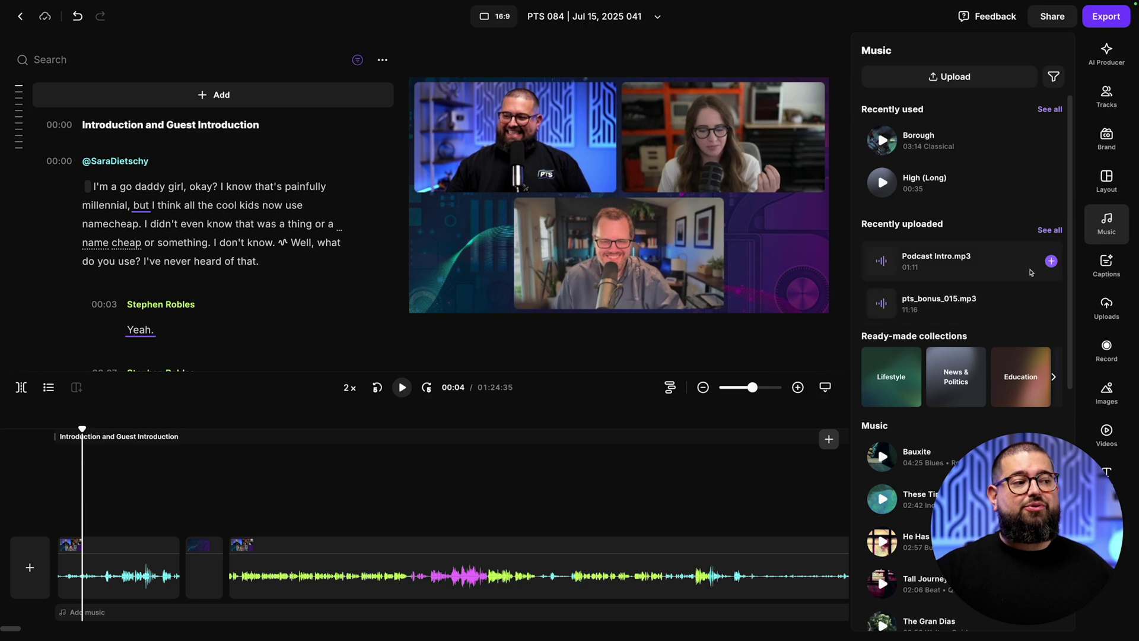
{"action": "left_click", "coordinate": [1050, 261]}
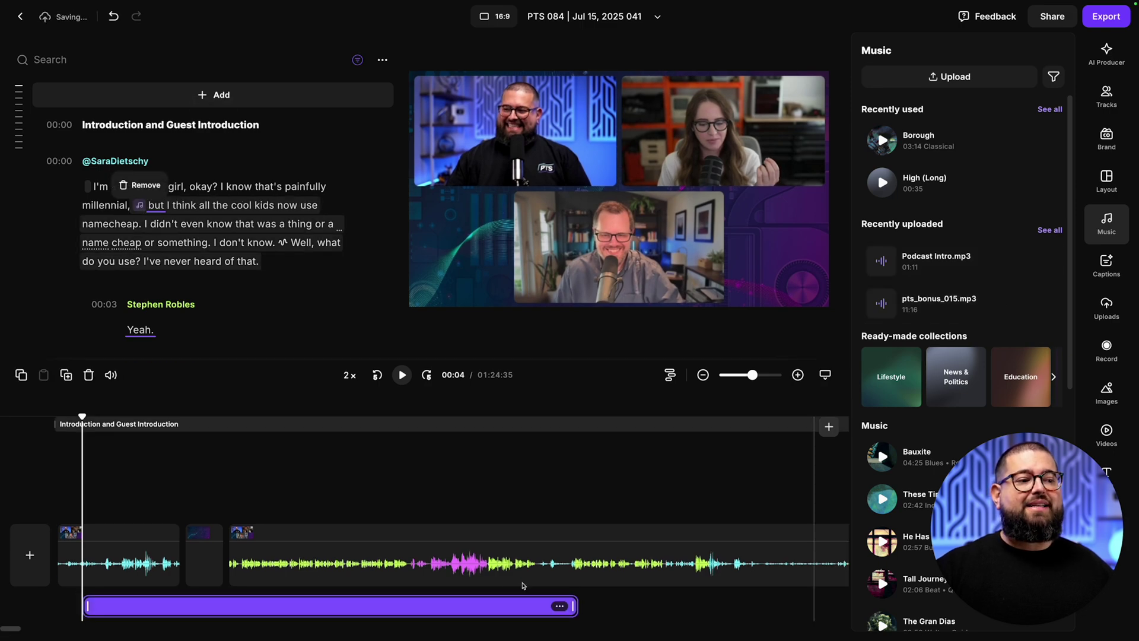
{"action": "left_click_drag", "start_coordinate": [271, 613], "coordinate": [138, 609]}
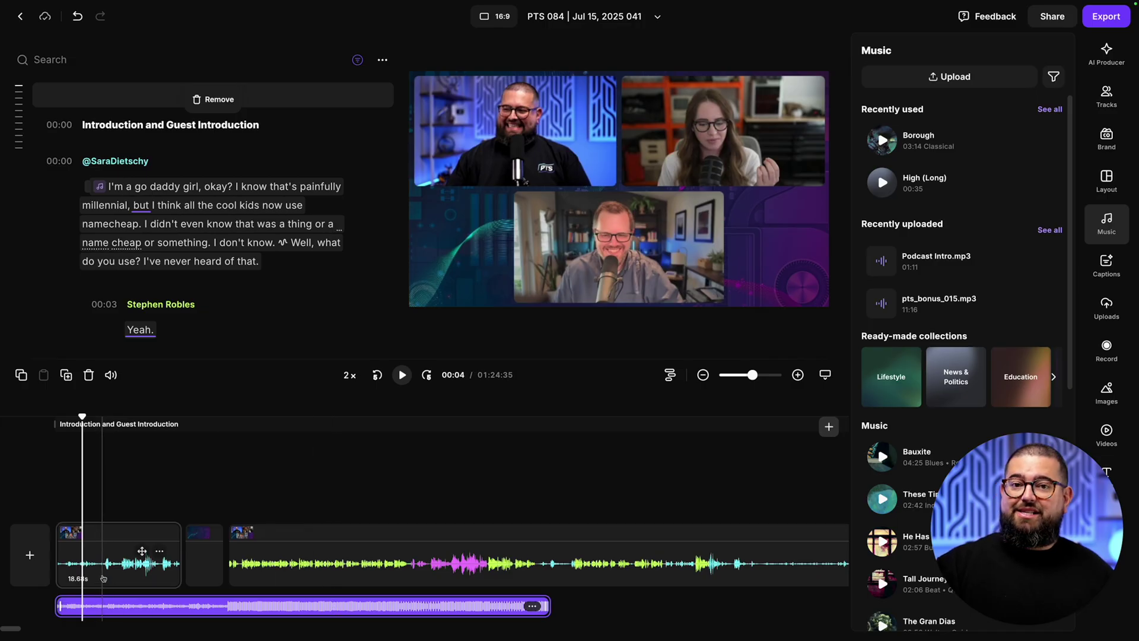
{"action": "left_click", "coordinate": [200, 551]}
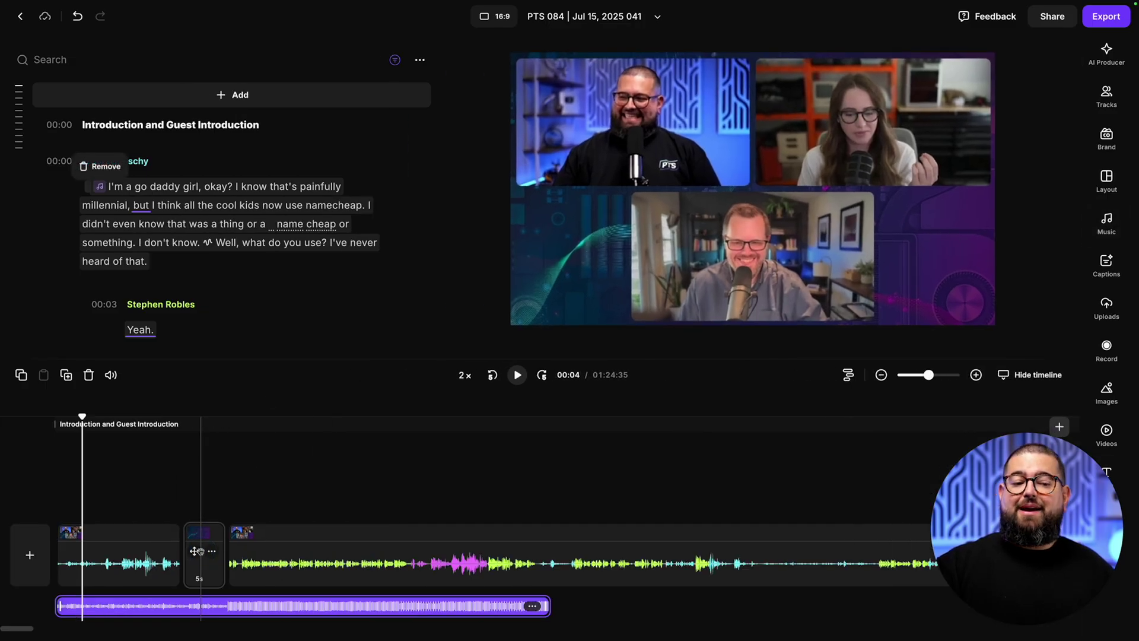
{"action": "left_click", "coordinate": [260, 570]}
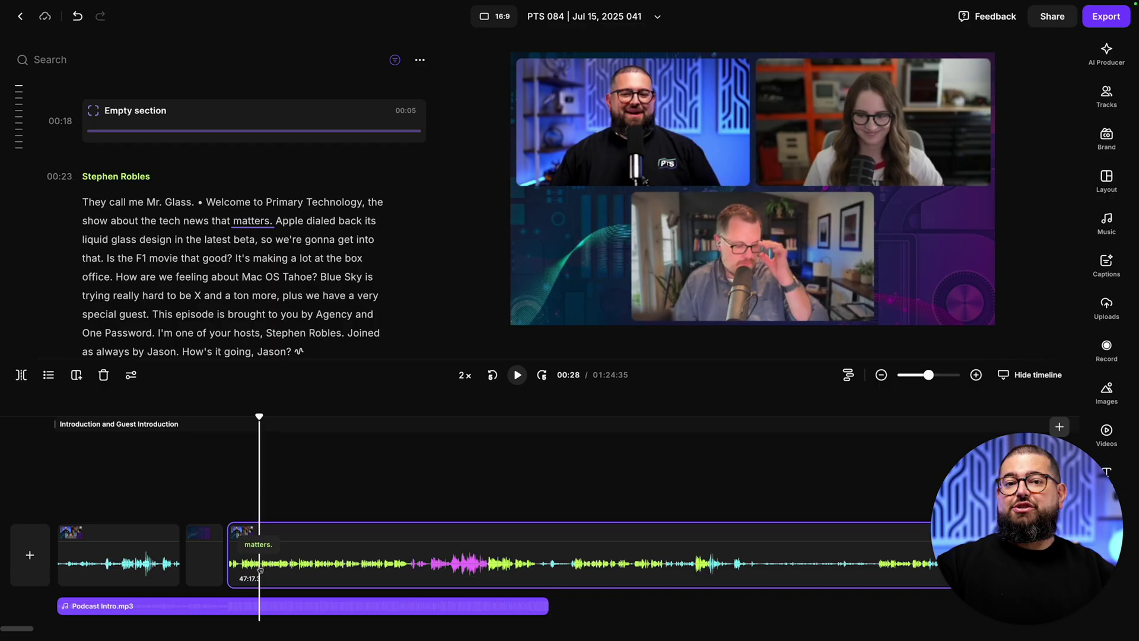
{"action": "left_click", "coordinate": [201, 571]}
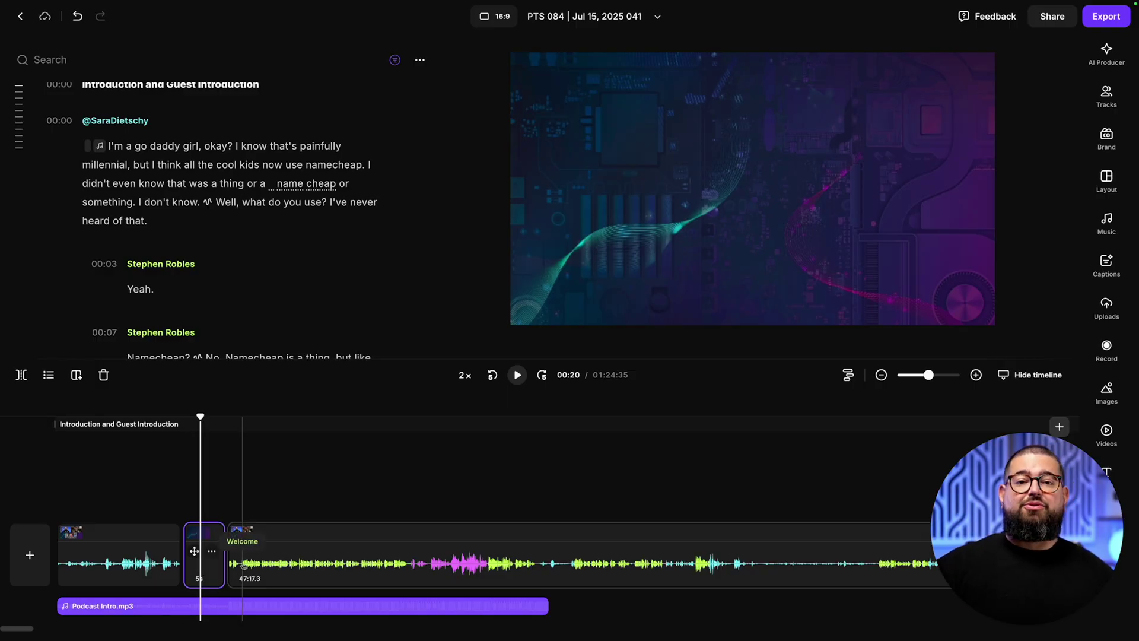
- Place the uploaded Apple Park photo on the right side of the empty section
{"action": "left_click", "coordinate": [1107, 392]}
{"action": "left_click", "coordinate": [1106, 308]}
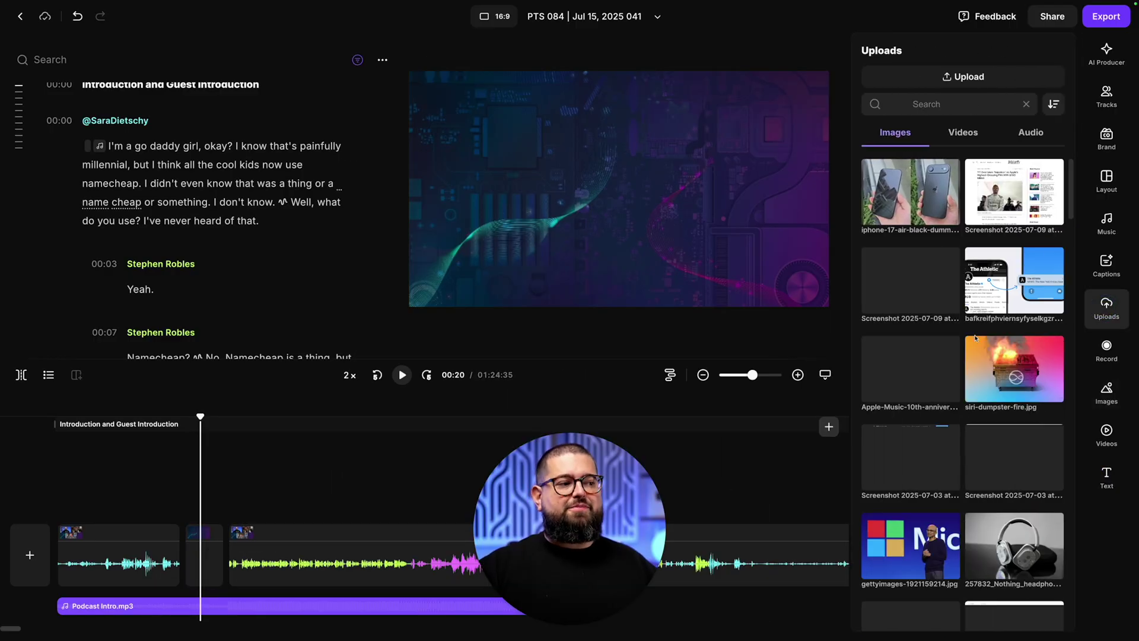
{"action": "scroll", "coordinate": [1018, 372], "scroll_direction": "down", "scroll_amount": 5}
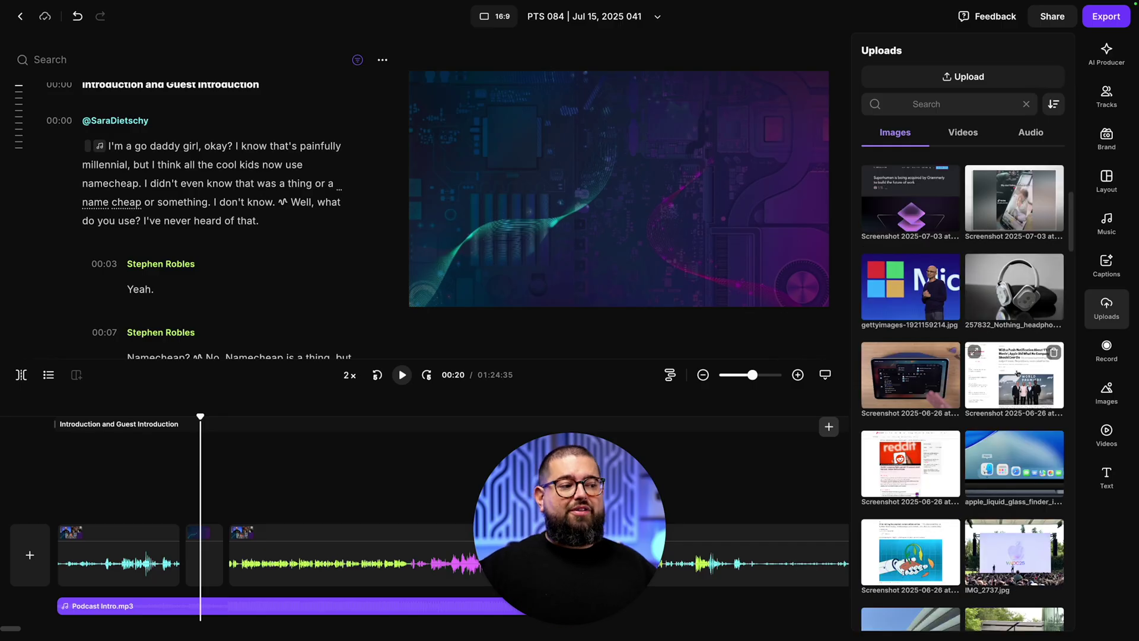
{"action": "scroll", "coordinate": [1018, 373], "scroll_direction": "down", "scroll_amount": 3}
{"action": "left_click", "coordinate": [1018, 372]}
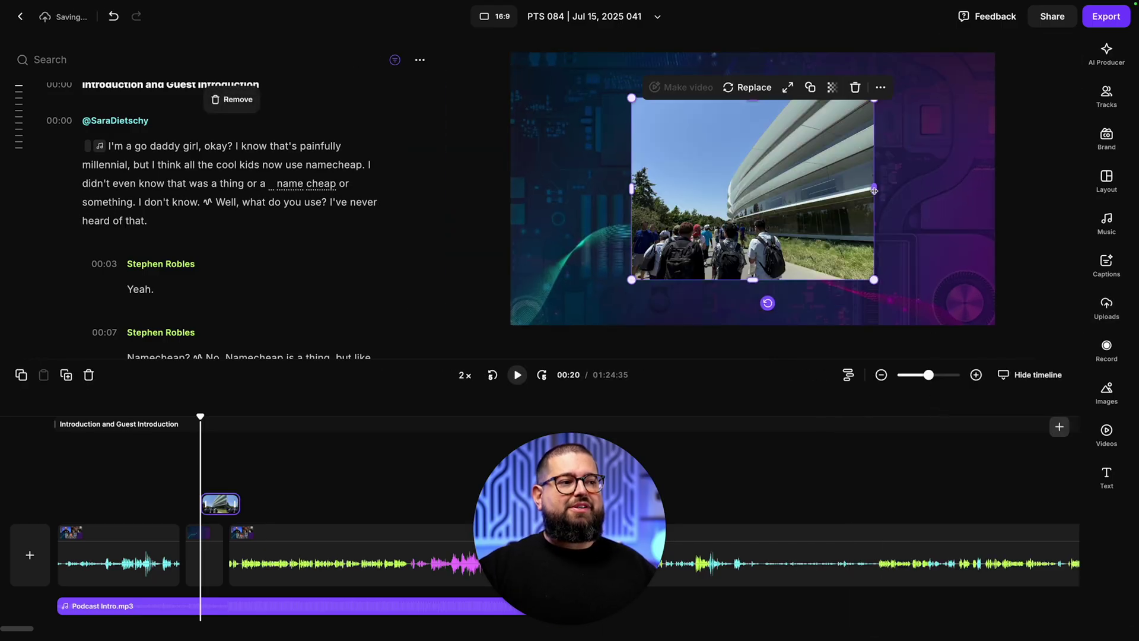
{"action": "left_click_drag", "start_coordinate": [677, 234], "coordinate": [804, 223]}
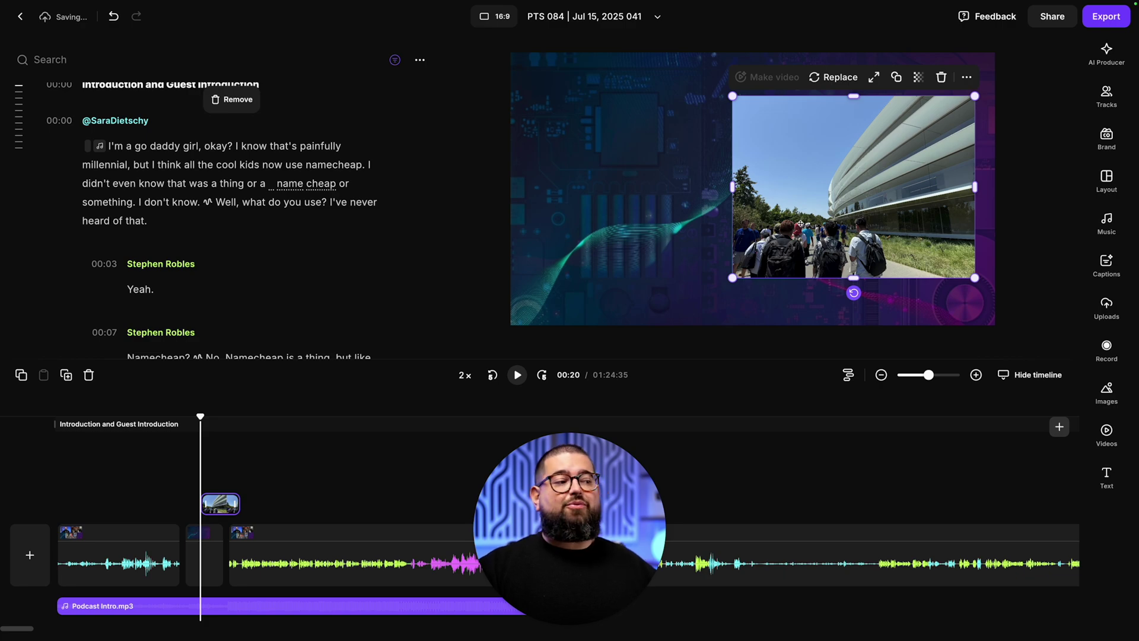
- Add a 'WWDC Ep 84' Title text to the left of the photo
{"action": "left_click", "coordinate": [1107, 475]}
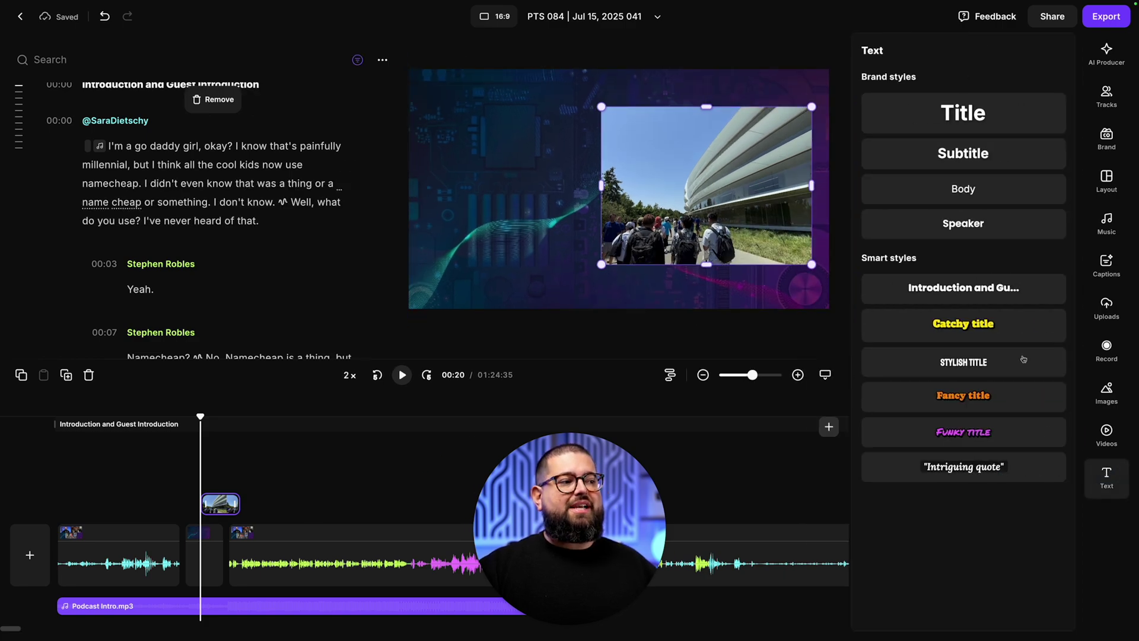
{"action": "left_click", "coordinate": [951, 111]}
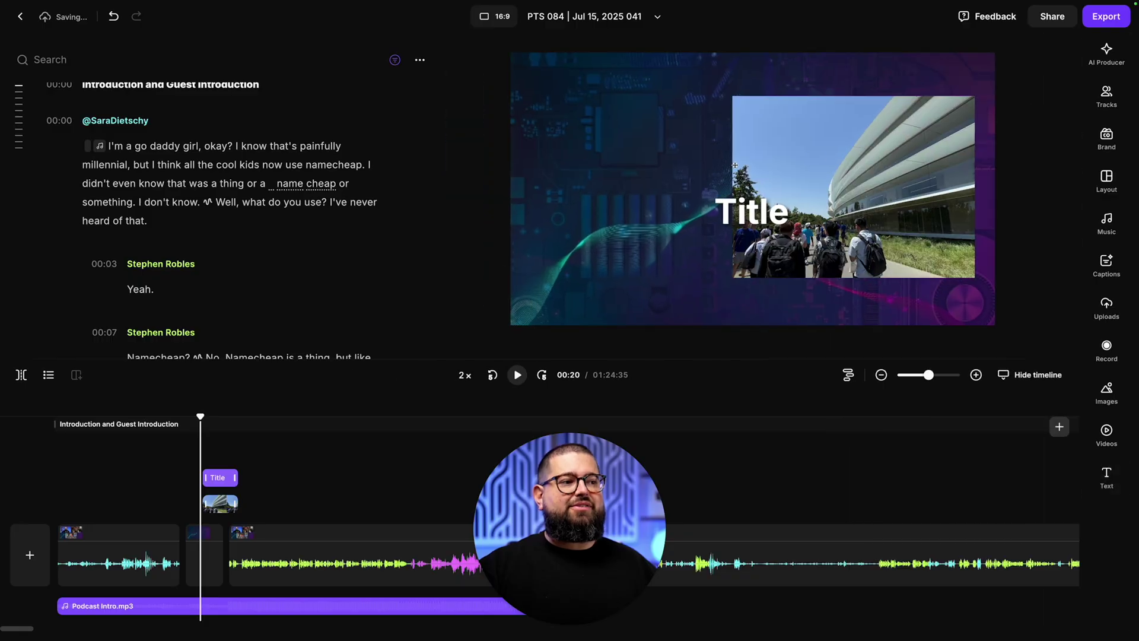
{"action": "left_click_drag", "start_coordinate": [751, 211], "coordinate": [609, 194]}
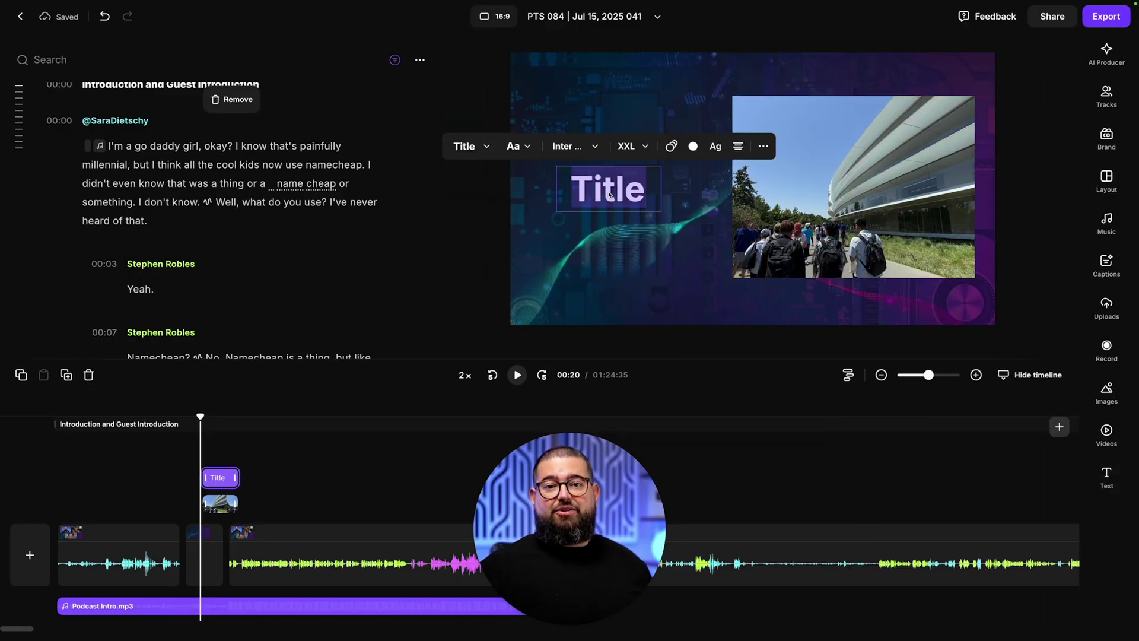
{"action": "type", "text": "WWDC Ep 84"}
{"action": "key", "text": "Escape"}
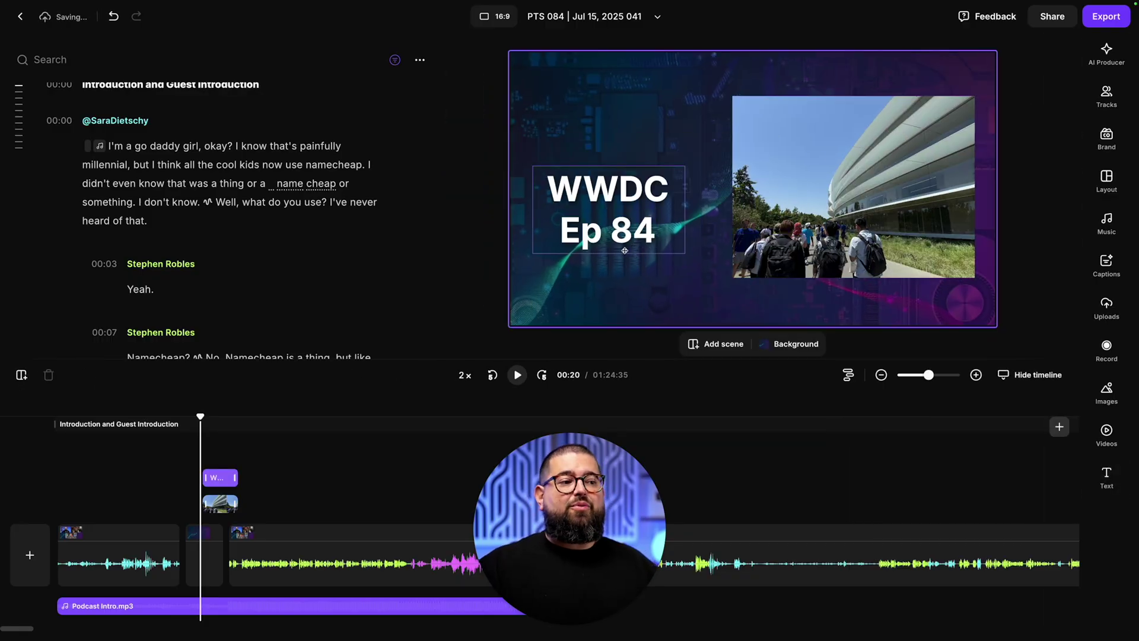
{"action": "left_click_drag", "start_coordinate": [625, 251], "coordinate": [636, 230]}
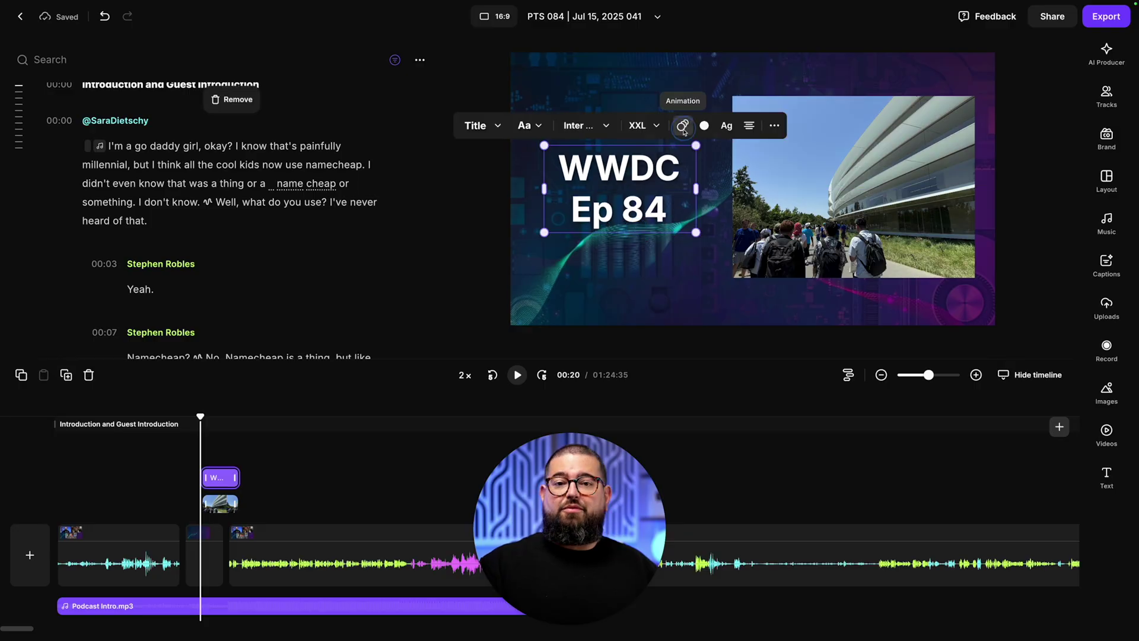
- Give the WWDC Ep 84 title Fade in and Fade out animations
{"action": "left_click", "coordinate": [684, 126]}
{"action": "left_click", "coordinate": [683, 62]}
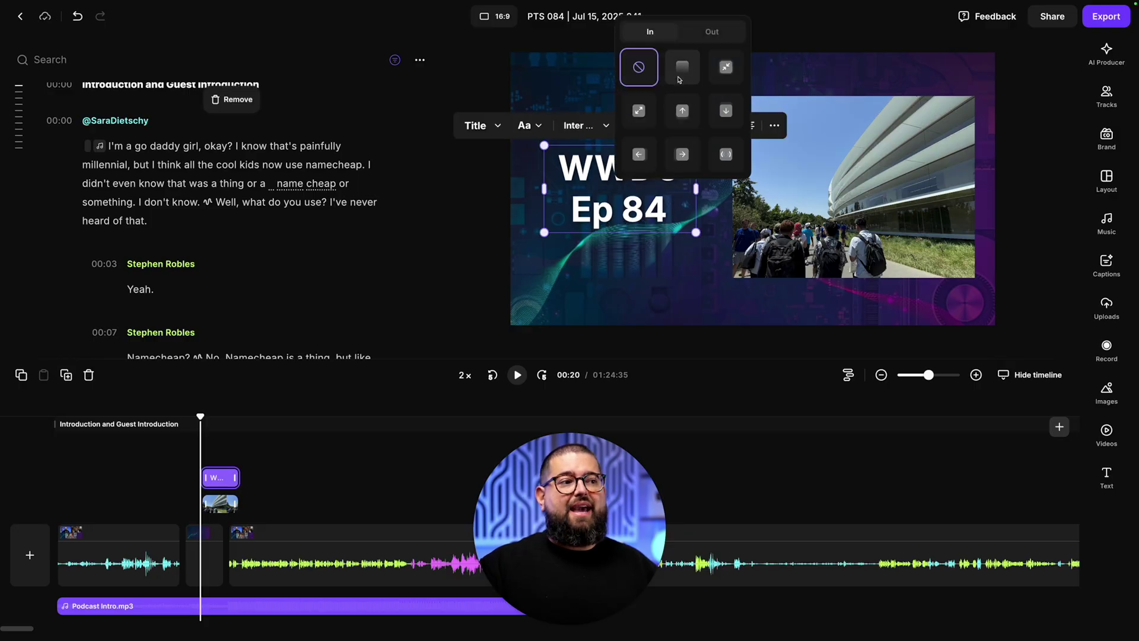
{"action": "left_click", "coordinate": [712, 31]}
{"action": "left_click", "coordinate": [682, 66]}
{"action": "scroll", "coordinate": [483, 424], "scroll_direction": "up", "scroll_amount": 5}
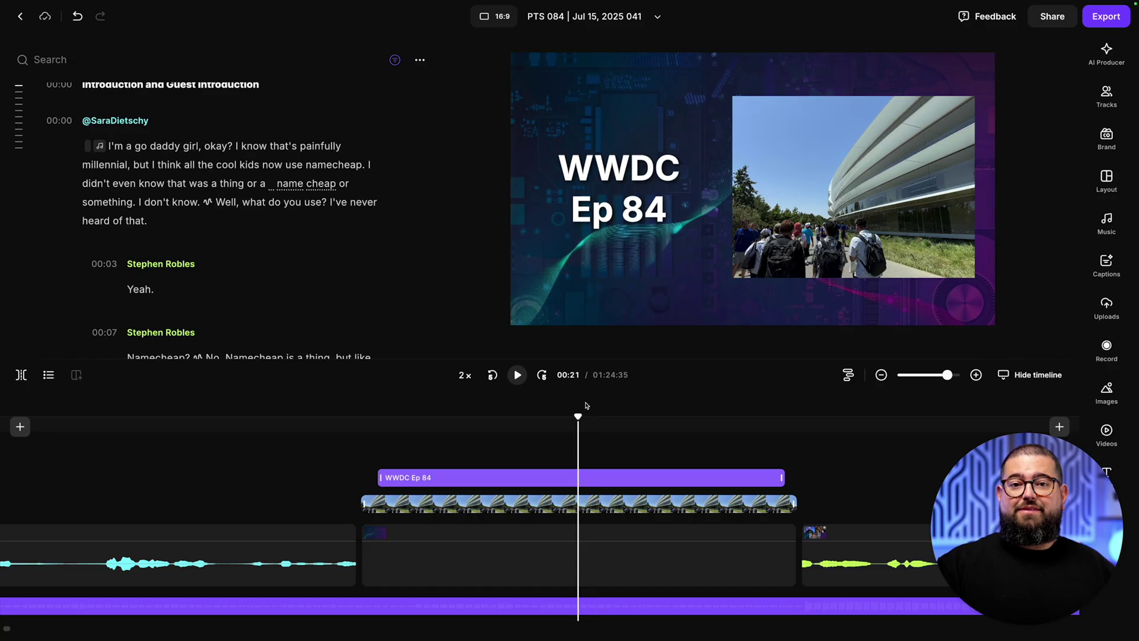
{"action": "left_click", "coordinate": [303, 416]}
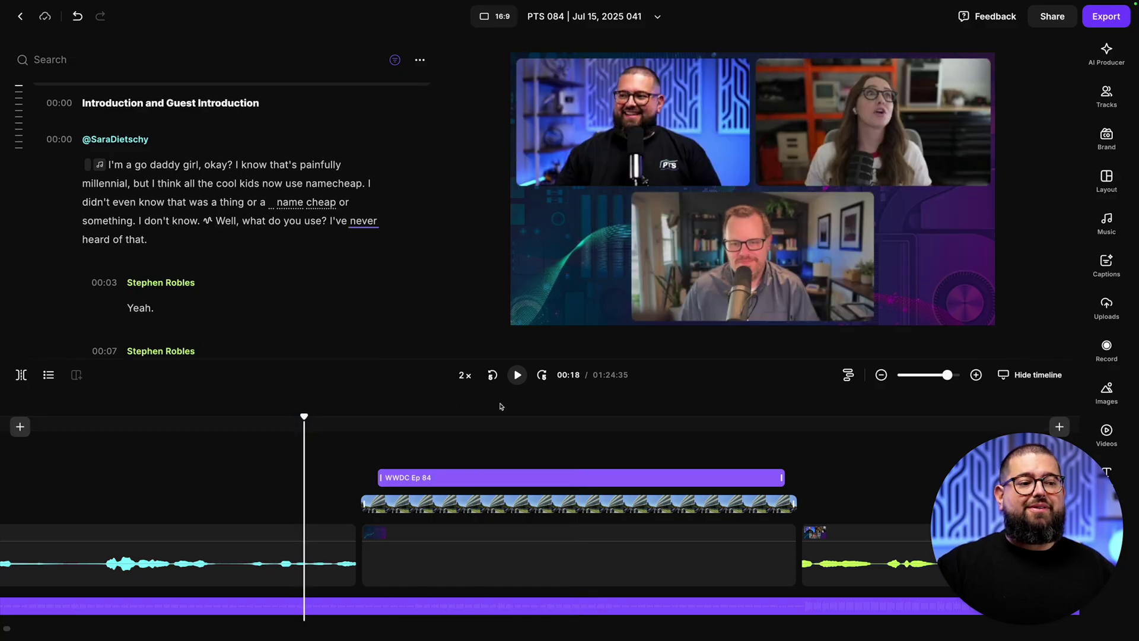
{"action": "left_click", "coordinate": [516, 375]}
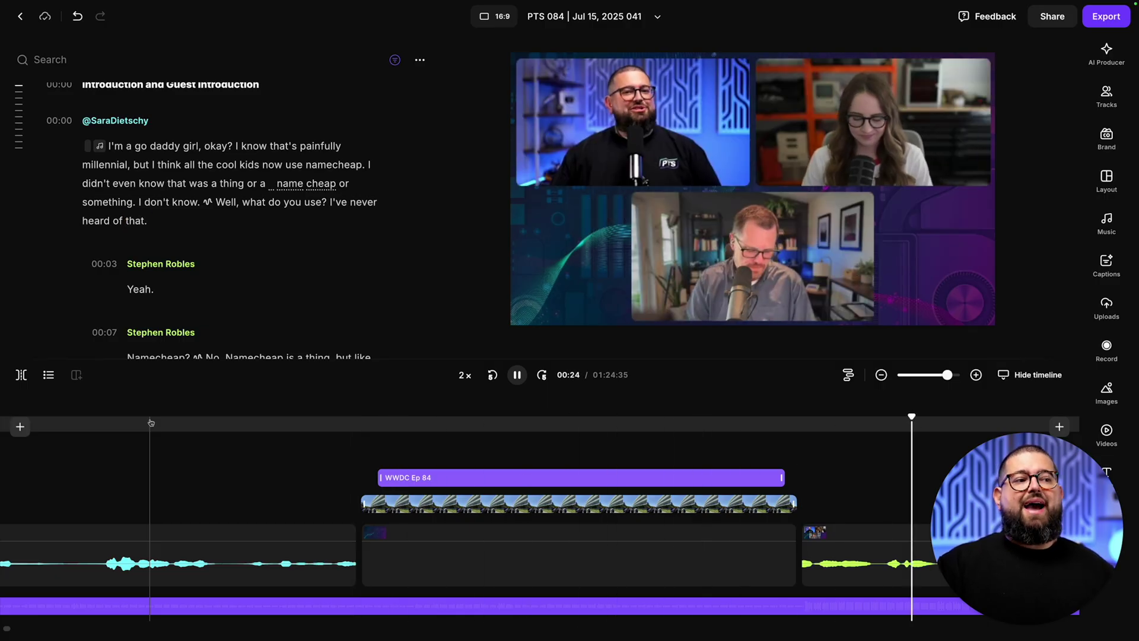
{"action": "left_click", "coordinate": [517, 375]}
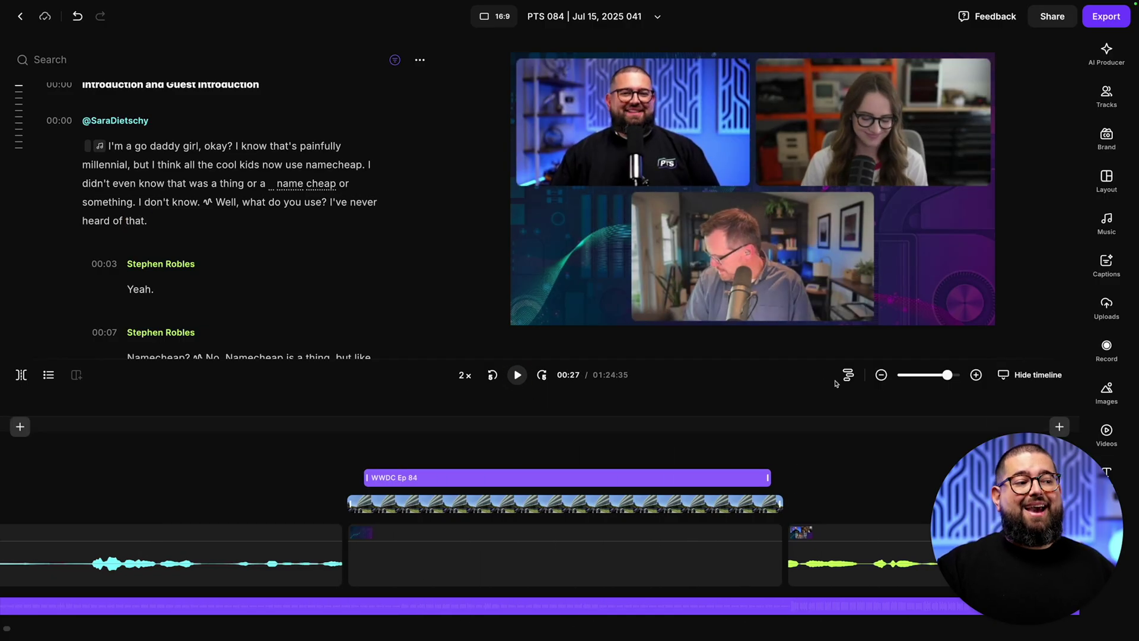
{"action": "left_click", "coordinate": [880, 376]}
{"action": "left_click", "coordinate": [880, 376]}
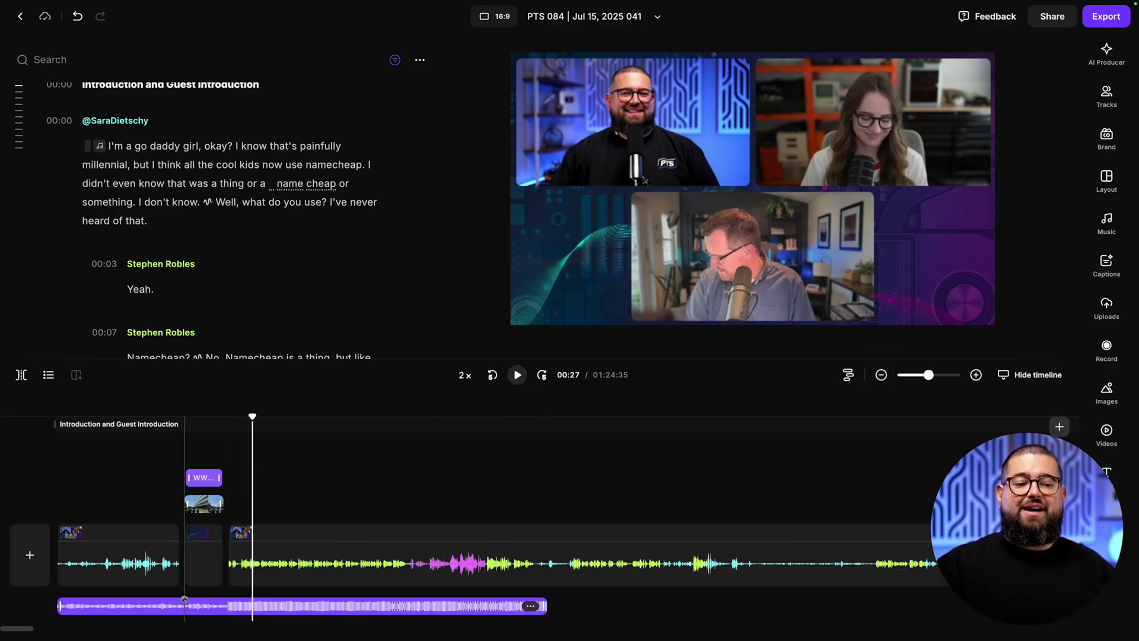